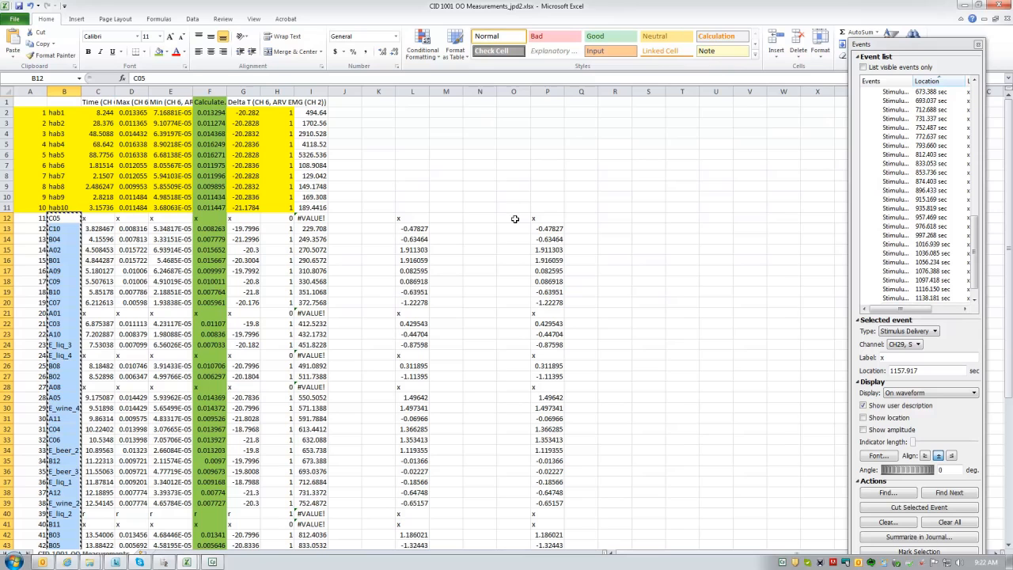
Step: Paste the copied stimulus codes from column B into column O starting at O12, beside the values in column P
{"action": "left_click", "coordinate": [512, 217]}
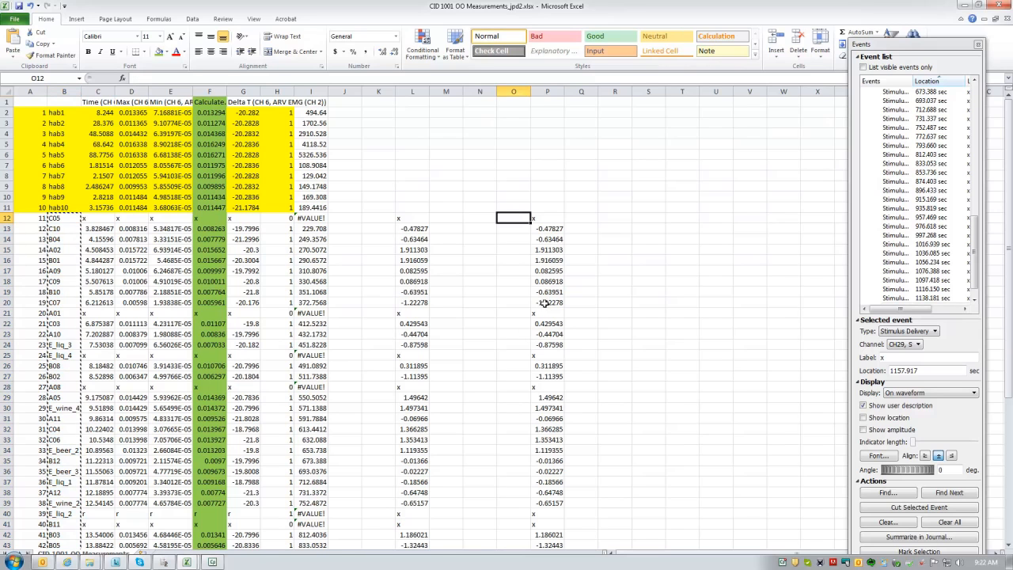
{"action": "key", "text": "ctrl+v"}
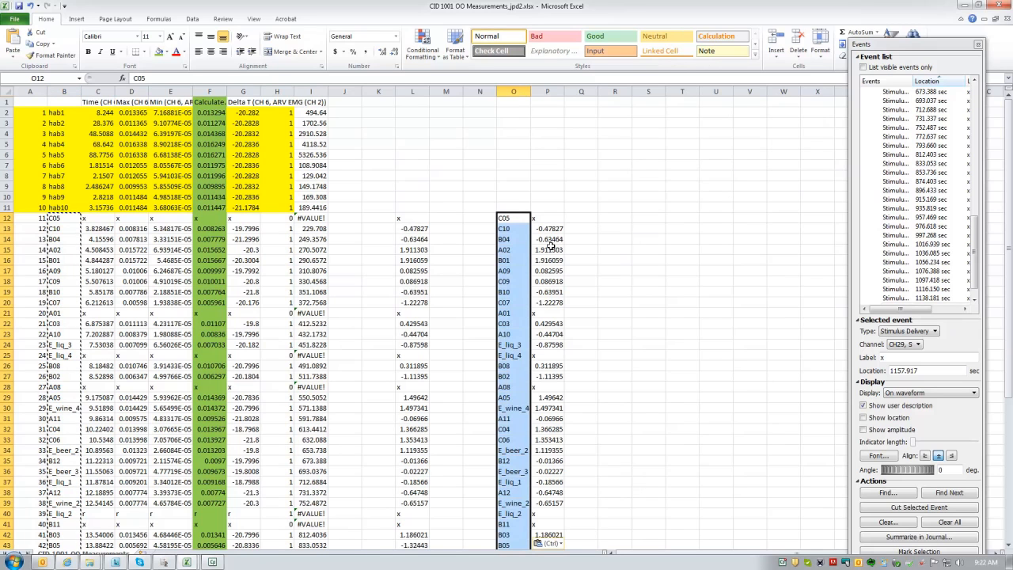
{"action": "scroll", "coordinate": [551, 237], "scroll_direction": "down", "scroll_amount": 1}
{"action": "scroll", "coordinate": [551, 237], "scroll_direction": "down", "scroll_amount": 7}
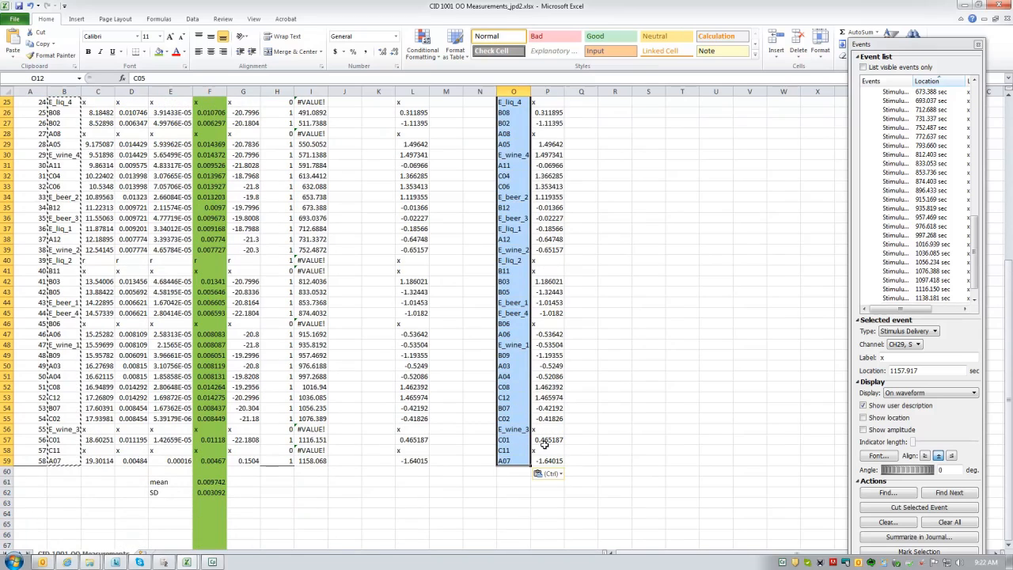
{"action": "scroll", "coordinate": [545, 447], "scroll_direction": "up", "scroll_amount": 7}
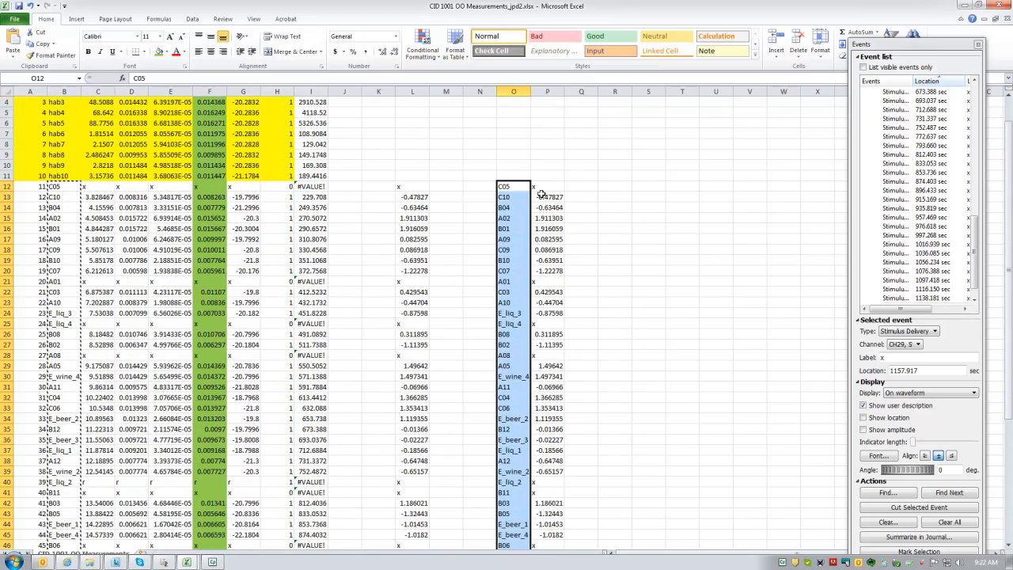
Step: Sort the stimulus codes in O12:O59 from A to Z, expanding the selection to include the adjacent values in column P
{"action": "left_click", "coordinate": [649, 204]}
{"action": "left_click_drag", "start_coordinate": [507, 187], "coordinate": [554, 524]}
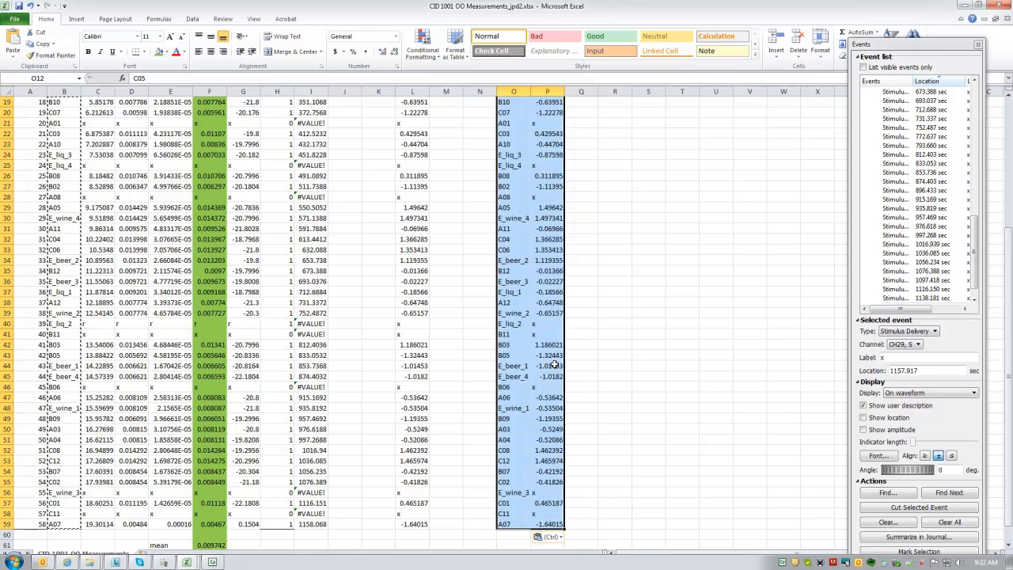
{"action": "scroll", "coordinate": [554, 364], "scroll_direction": "up", "scroll_amount": 6}
{"action": "left_click_drag", "start_coordinate": [513, 217], "coordinate": [509, 543]}
{"action": "type", "text": "C05 C10 B04 A02 B01 A09 C09 B10 C07 A01 C03 A10 E_liq_3 E_liq_4 B08 B02 A08 A05 E_wine_4 A11 C04 C06 E_beer_2 B12 E_beer_3 E_liq_1 A12 E_wine_2 E_liq_2 B11 B03 B05 E_beer_1 E_beer_4 B06 A06 E_wine_1 B09 A03 A04 C08 C12 B07 C02 E_wine_3 C01 C11 A07"}
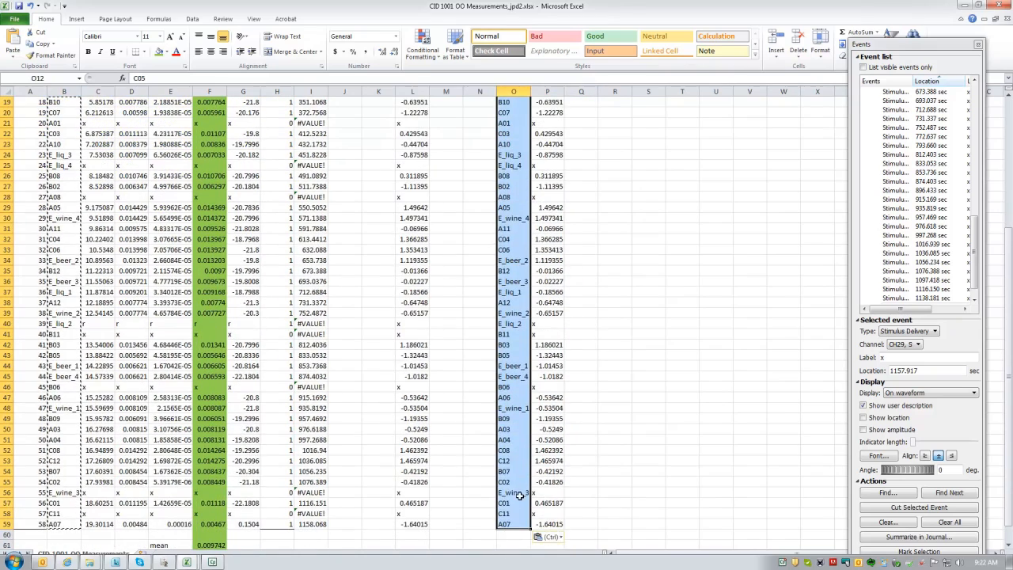
{"action": "left_click_drag", "start_coordinate": [920, 45], "coordinate": [887, 130]}
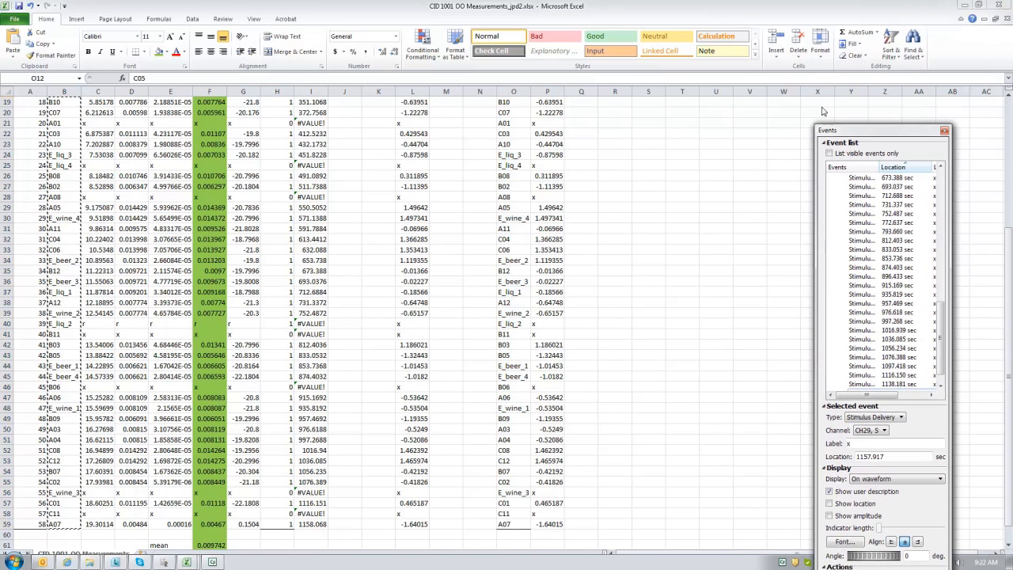
{"action": "left_click", "coordinate": [899, 60]}
{"action": "left_click", "coordinate": [897, 60]}
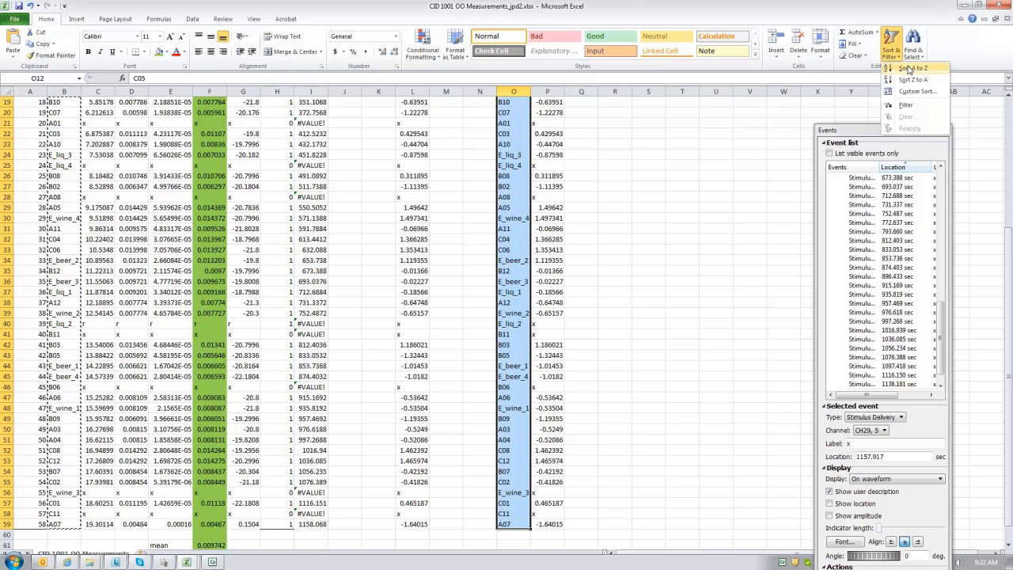
{"action": "left_click", "coordinate": [909, 70]}
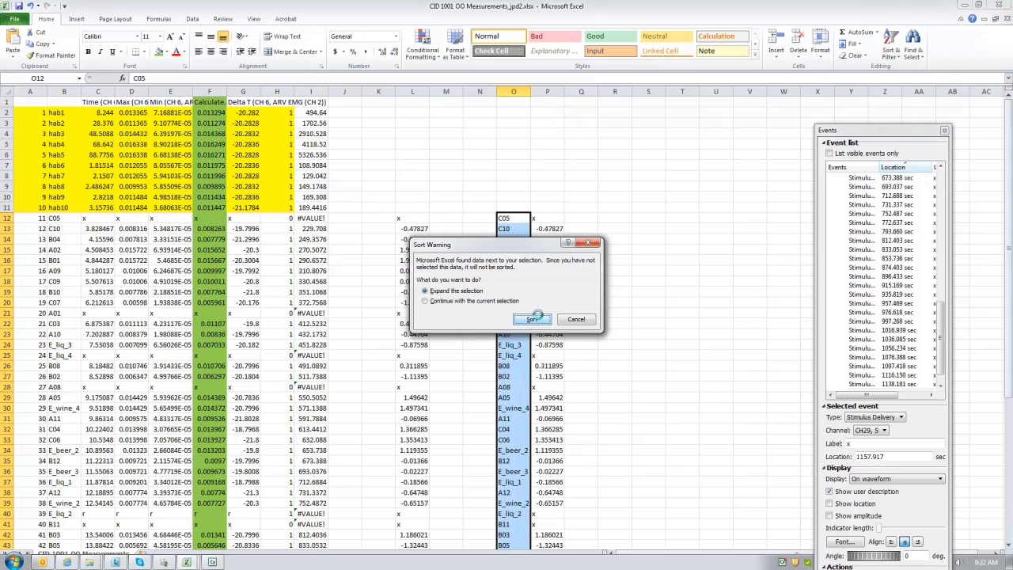
{"action": "left_click", "coordinate": [533, 317]}
Step: Move the C05 code and its value from O12:P12 to O61:P61 below the sorted list
{"action": "left_click", "coordinate": [594, 249]}
{"action": "left_click_drag", "start_coordinate": [512, 221], "coordinate": [564, 218]}
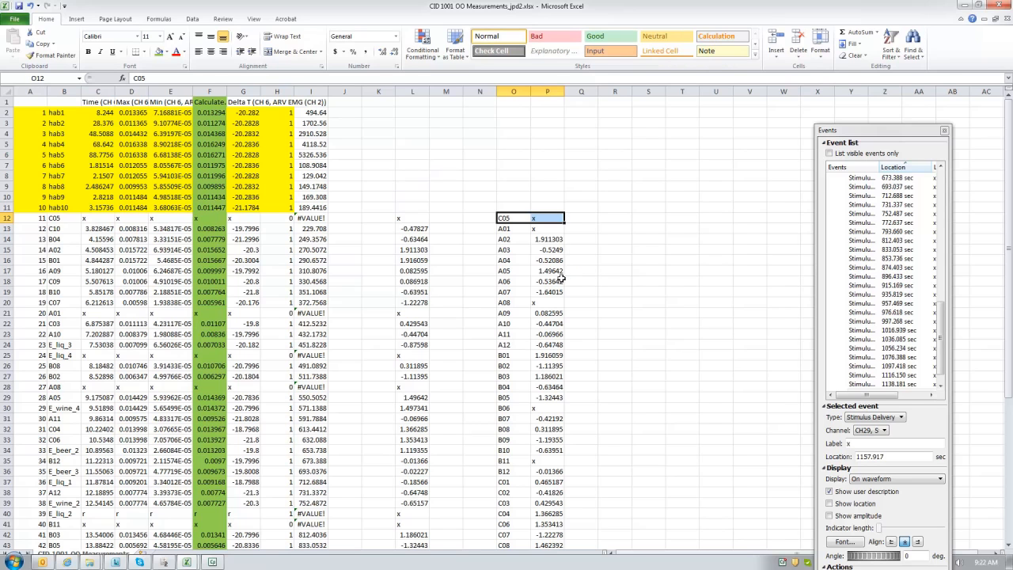
{"action": "scroll", "coordinate": [555, 269], "scroll_direction": "down", "scroll_amount": 7}
{"action": "left_click_drag", "start_coordinate": [552, 266], "coordinate": [522, 516]}
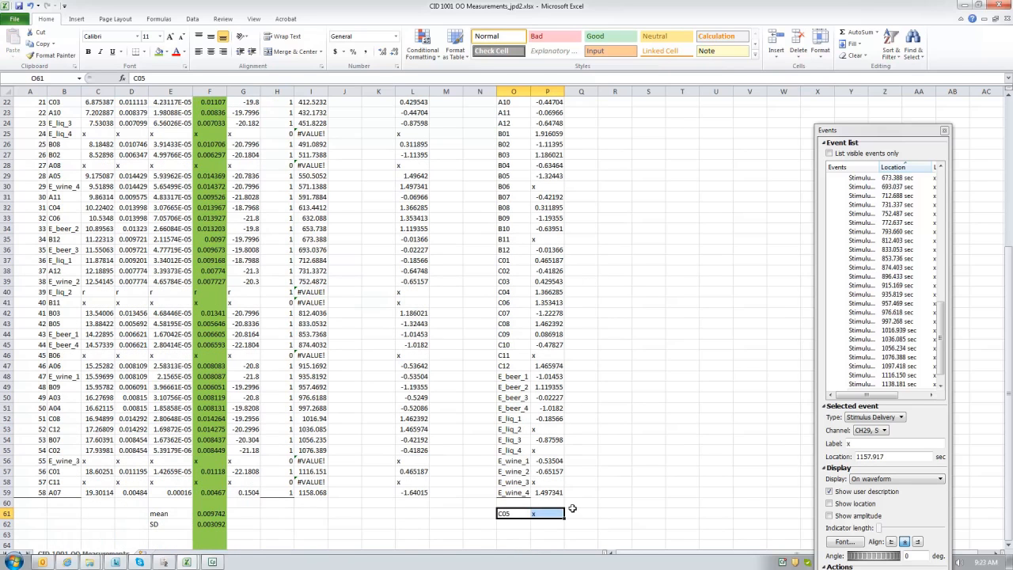
Step: Cut the rows E_beer_1 through E_wine_4 with their values and paste them one row lower, starting at O49
{"action": "left_click", "coordinate": [622, 377]}
{"action": "left_click_drag", "start_coordinate": [507, 366], "coordinate": [559, 493]}
{"action": "left_click", "coordinate": [517, 387]}
{"action": "key", "text": "ctrl+x"}
{"action": "left_click", "coordinate": [523, 387]}
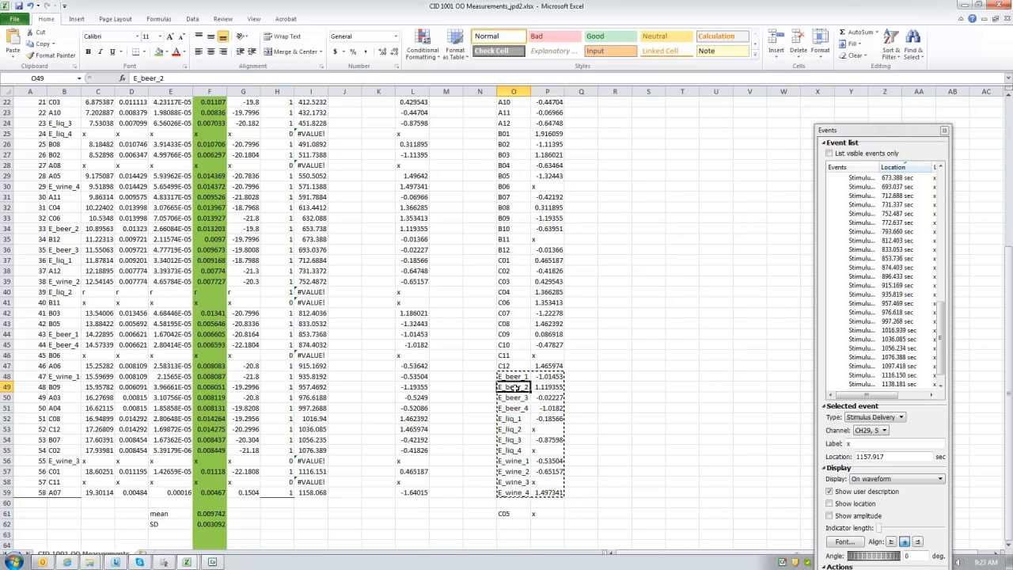
{"action": "key", "text": "ctrl+v"}
Step: Move the C05 code and its value from below the list into the empty row under C12, at O48:P48
{"action": "left_click_drag", "start_coordinate": [503, 513], "coordinate": [545, 514]}
{"action": "key", "text": "ctrl+x"}
{"action": "left_click", "coordinate": [516, 377]}
{"action": "key", "text": "ctrl+v"}
{"action": "left_click", "coordinate": [596, 397]}
{"action": "left_click", "coordinate": [551, 503]}
{"action": "scroll", "coordinate": [566, 371], "scroll_direction": "up", "scroll_amount": 6}
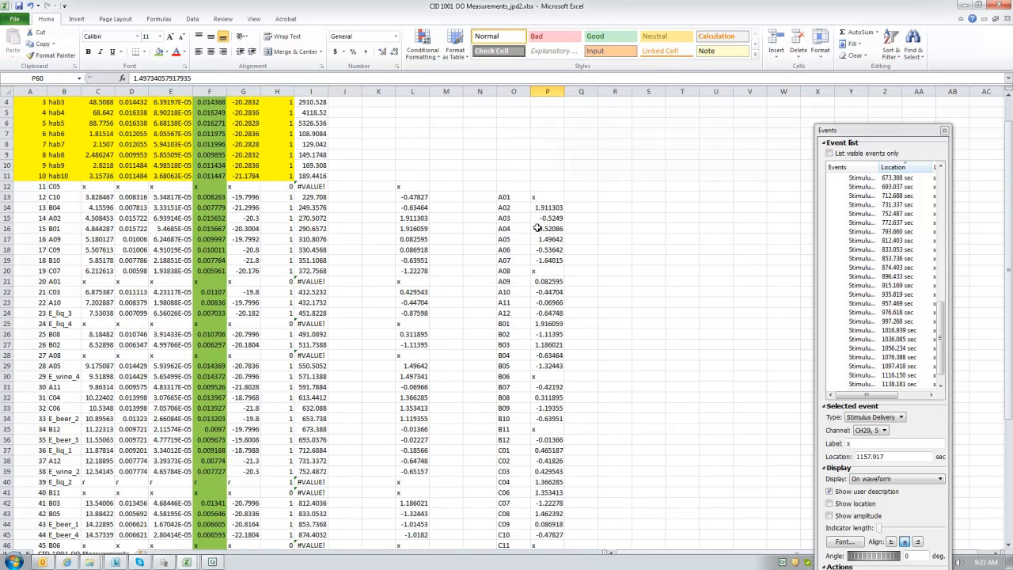
Step: Enter the category labels A, B, C and D down cells R13:R16
{"action": "left_click", "coordinate": [615, 198]}
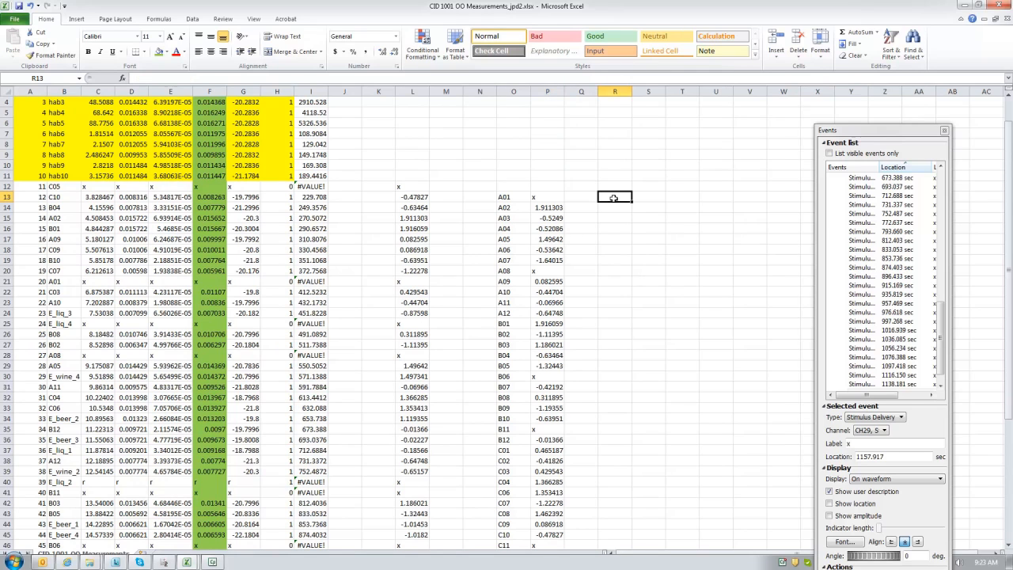
{"action": "type", "text": "A"}
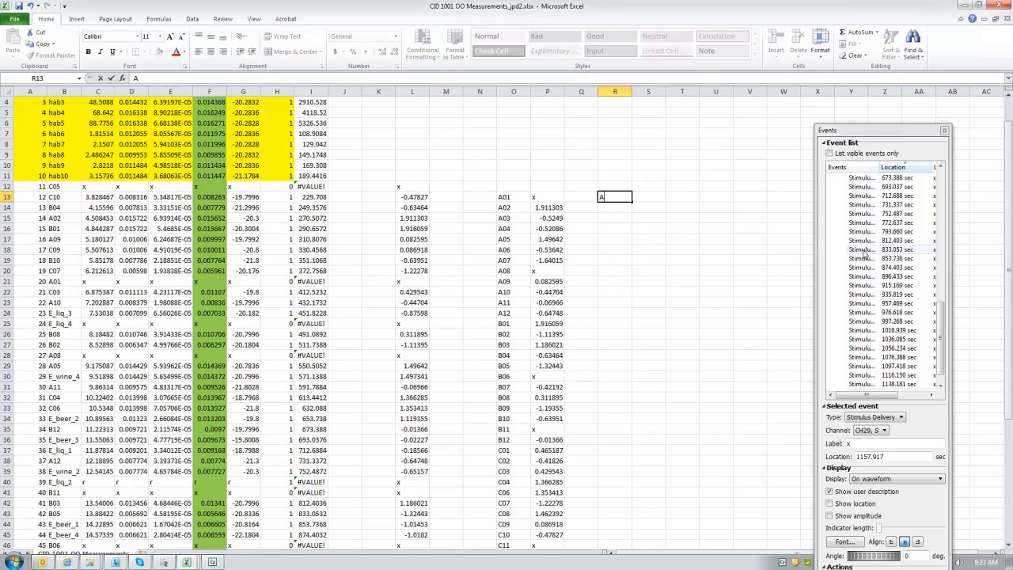
{"action": "key", "text": "Return"}
{"action": "type", "text": "B"}
{"action": "key", "text": "Return"}
{"action": "type", "text": "C"}
{"action": "key", "text": "Return"}
{"action": "type", "text": "D"}
{"action": "key", "text": "Return"}
Step: Label the categories in R13:R16 as Pos, Neg, Neut and Alcohol
{"action": "key", "text": "ctrl+Up"}
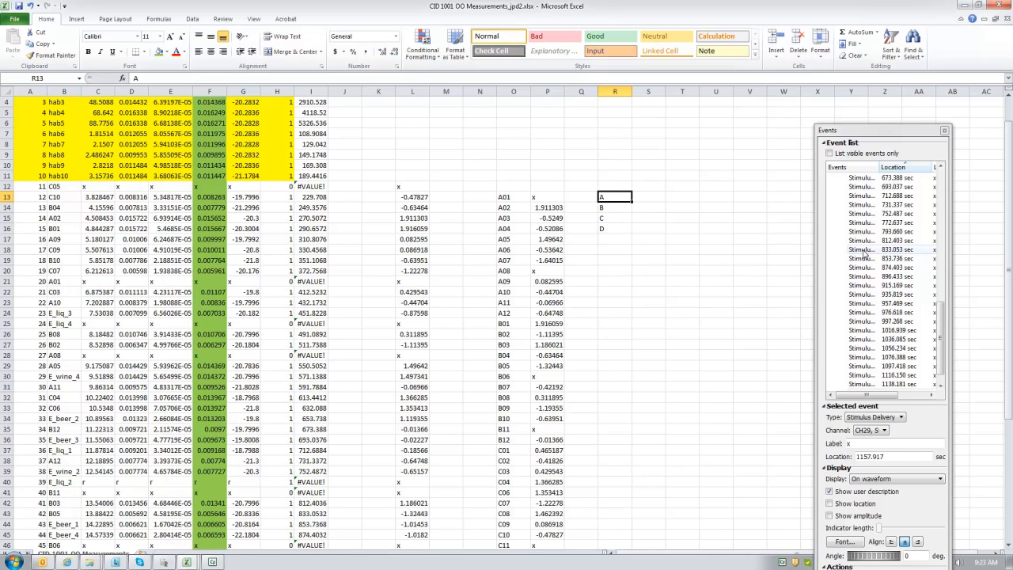
{"action": "type", "text": "Pos"}
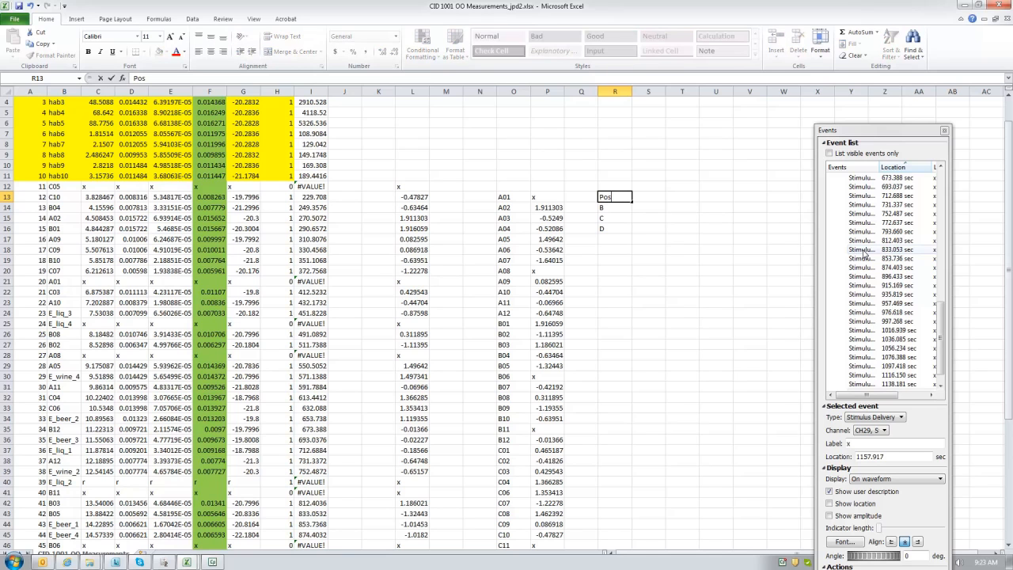
{"action": "key", "text": "Return"}
{"action": "type", "text": "Neg"}
{"action": "key", "text": "Return"}
{"action": "type", "text": "Neut"}
{"action": "key", "text": "Return"}
{"action": "scroll", "coordinate": [672, 233], "scroll_direction": "down", "scroll_amount": 8}
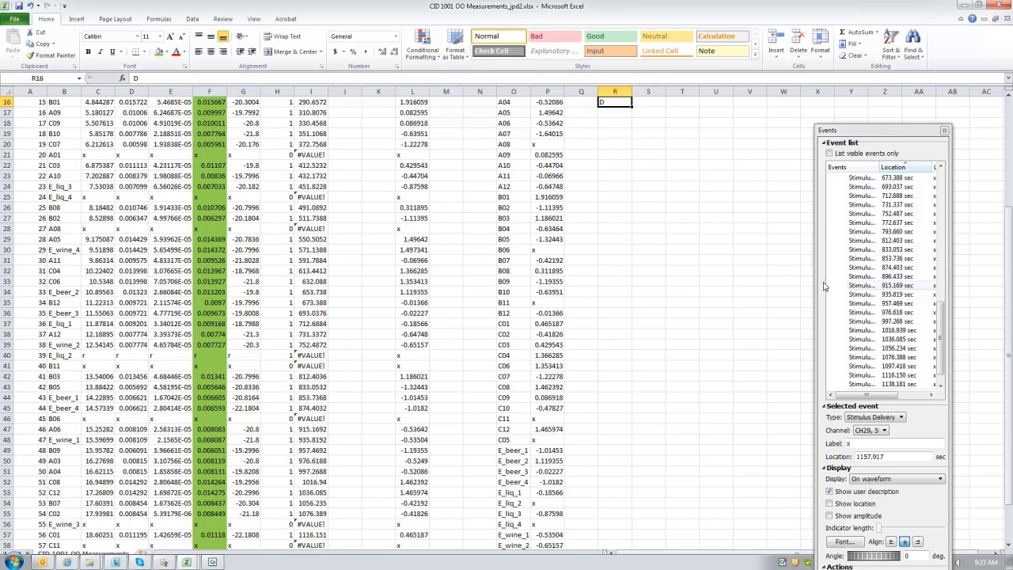
{"action": "scroll", "coordinate": [649, 166], "scroll_direction": "up", "scroll_amount": 6}
{"action": "type", "text": "E"}
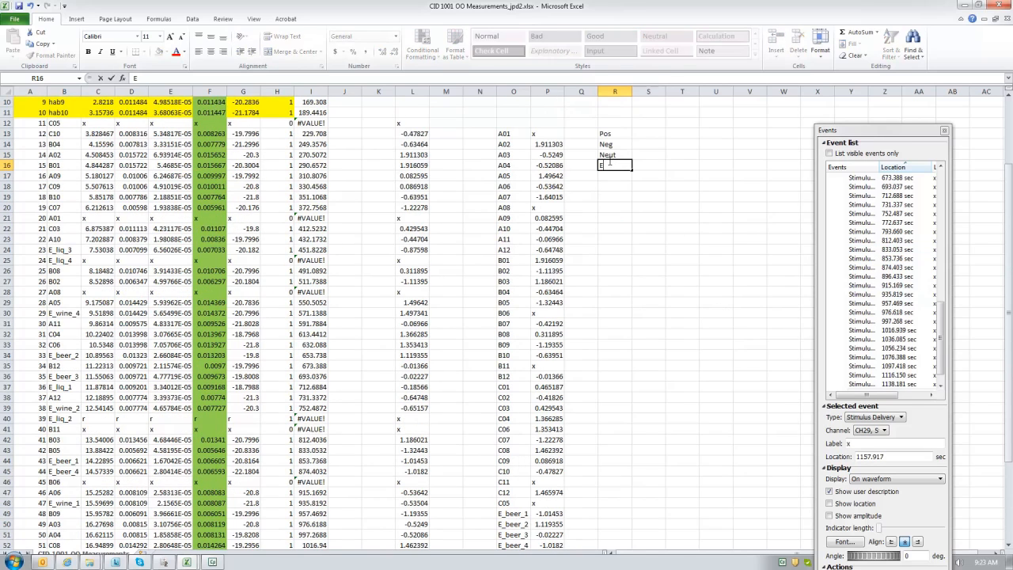
{"action": "type", "text": "lcohol"}
Step: Calculate the Pos average in S13 from the A01 to A12 values, using =average(P13:P24)
{"action": "key", "text": "Tab"}
{"action": "key", "text": "Up"}
{"action": "key", "text": "Up"}
{"action": "key", "text": "Up"}
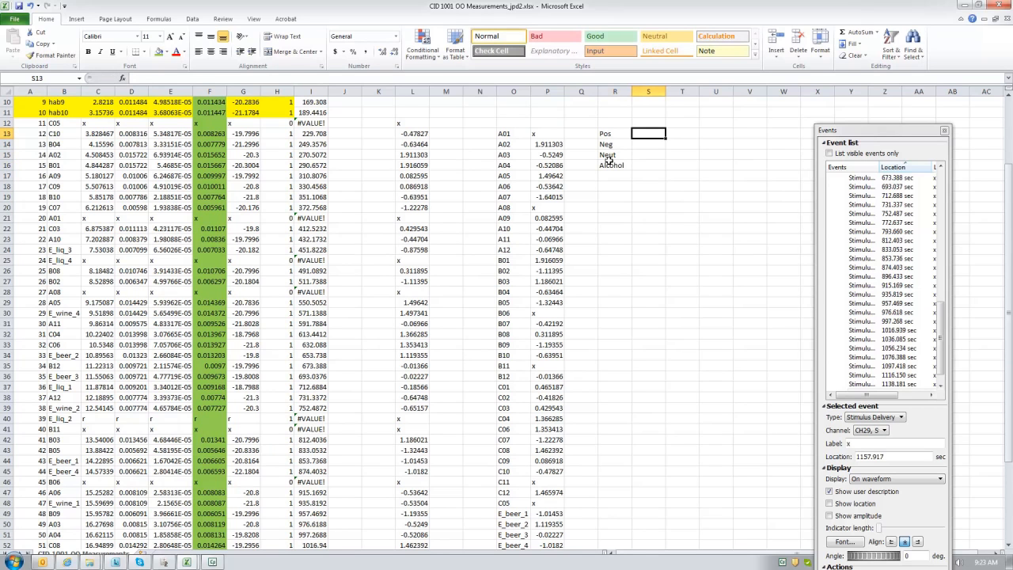
{"action": "type", "text": "=average("}
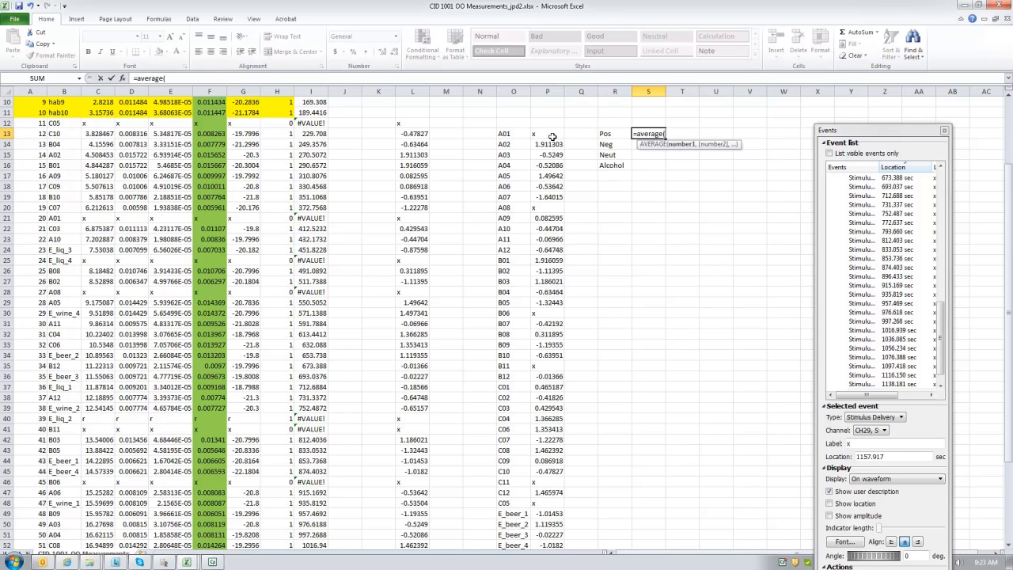
{"action": "left_click_drag", "start_coordinate": [548, 134], "coordinate": [547, 250]}
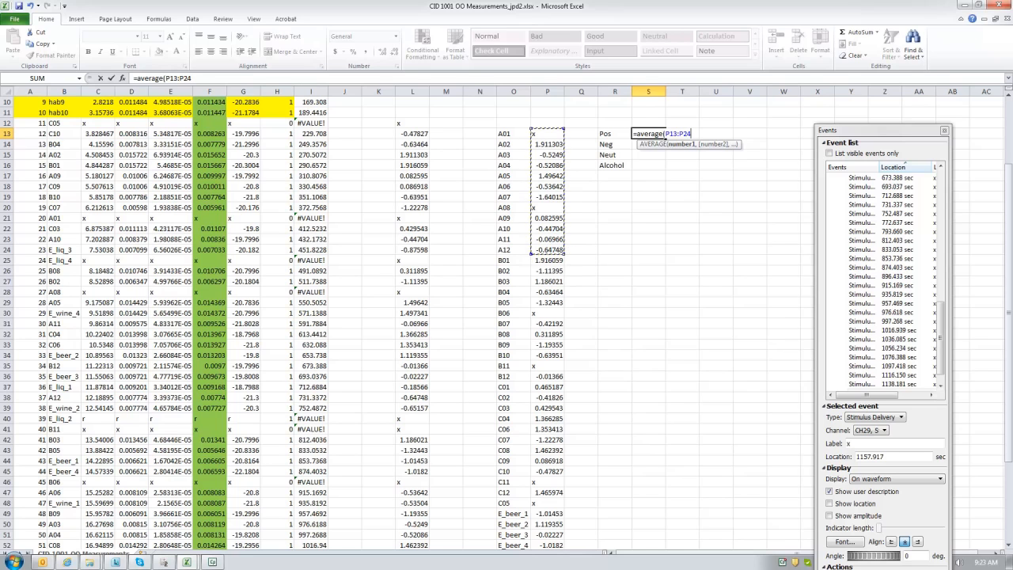
{"action": "type", "text": ")"}
{"action": "key", "text": "Return"}
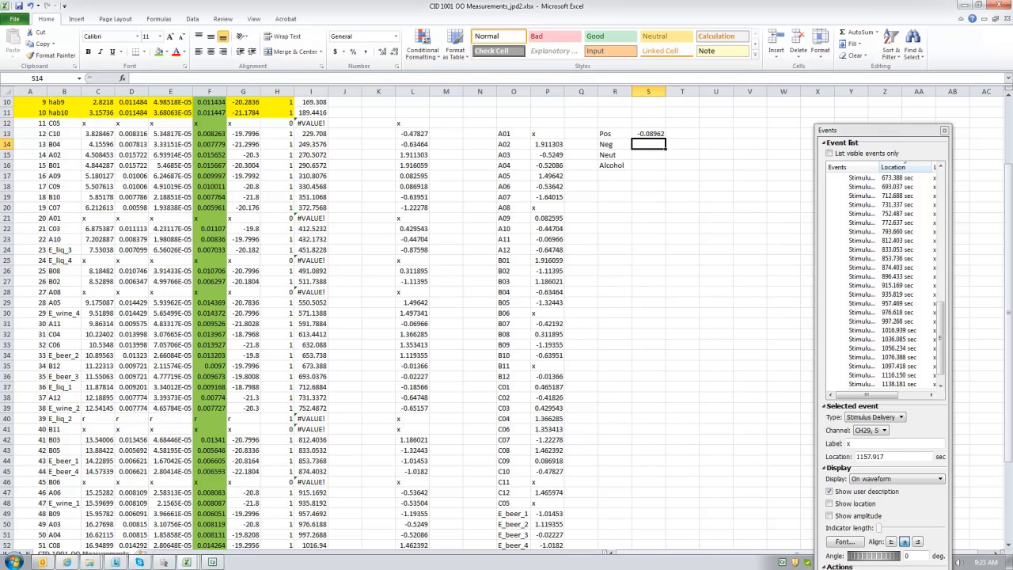
Step: Calculate the Neg average in S14 from the B01 to B12 values, using =average(P25:P36)
{"action": "type", "text": "="}
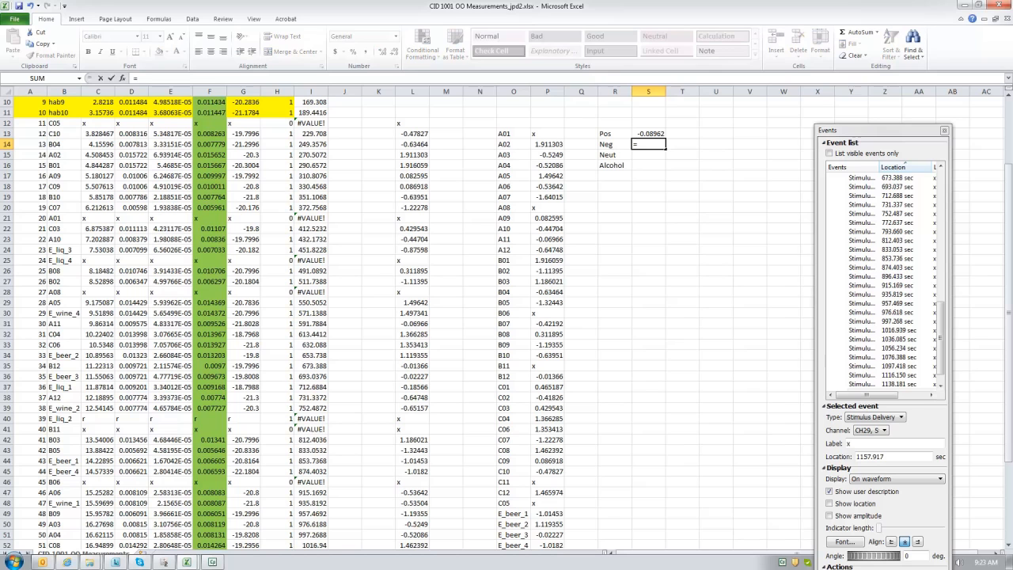
{"action": "type", "text": "ave"}
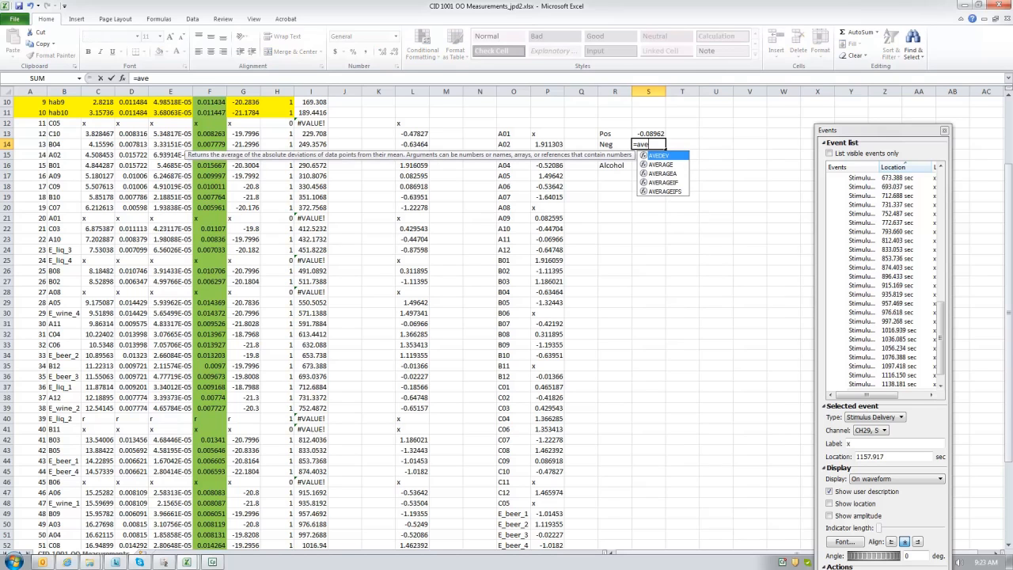
{"action": "type", "text": "rage*"}
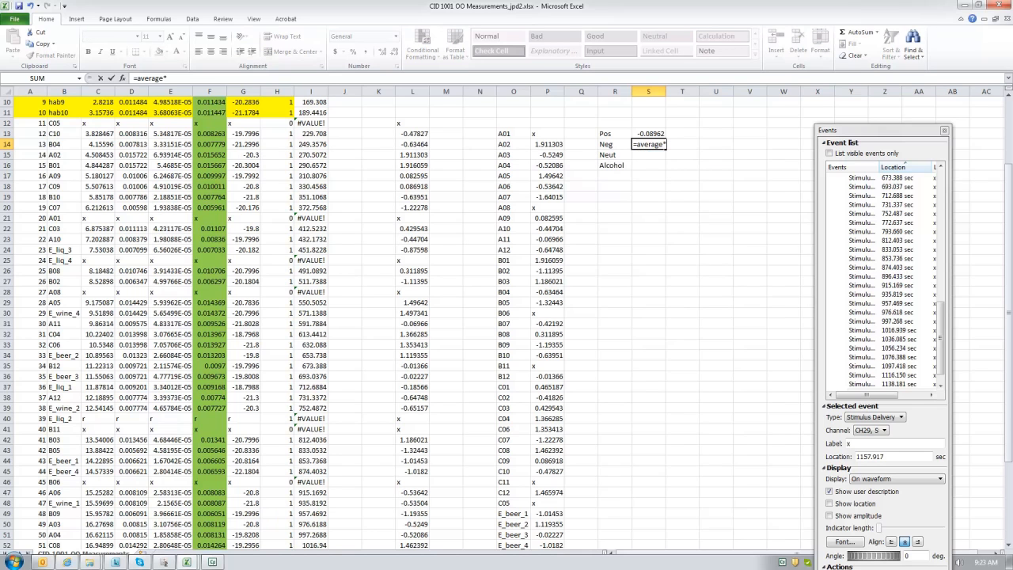
{"action": "key", "text": "BackSpace"}
{"action": "type", "text": "("}
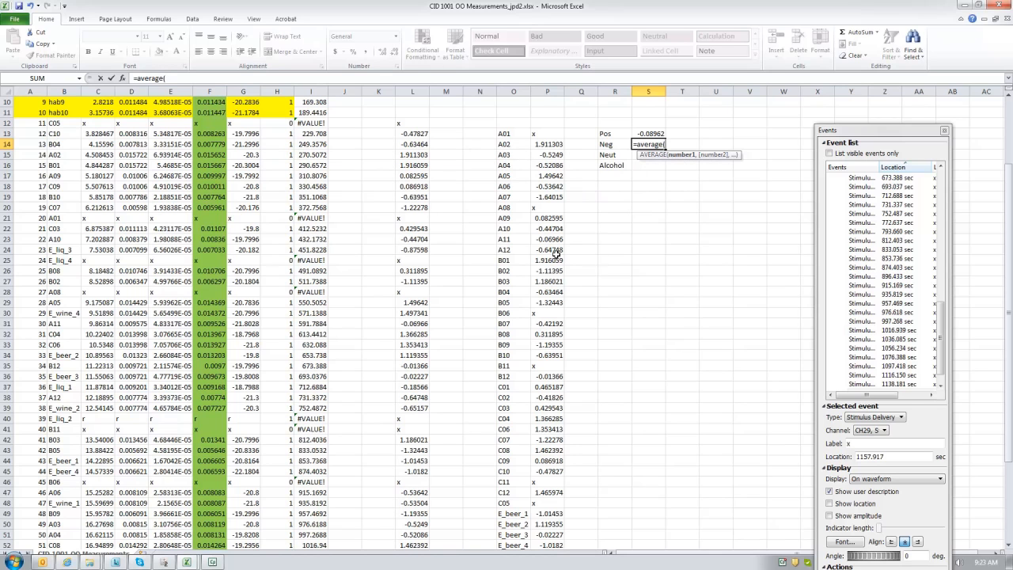
{"action": "left_click_drag", "start_coordinate": [545, 262], "coordinate": [539, 379]}
{"action": "type", "text": ")"}
{"action": "key", "text": "Return"}
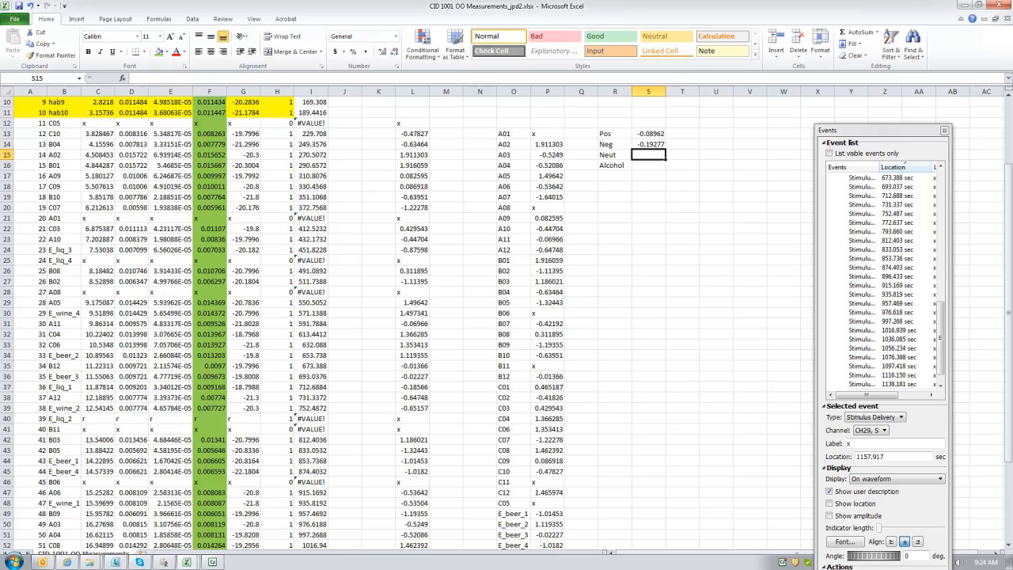
Step: Calculate the Neut average in S15 from the C-coded stimulus values, using =average(P37:P48)
{"action": "type", "text": "=average("}
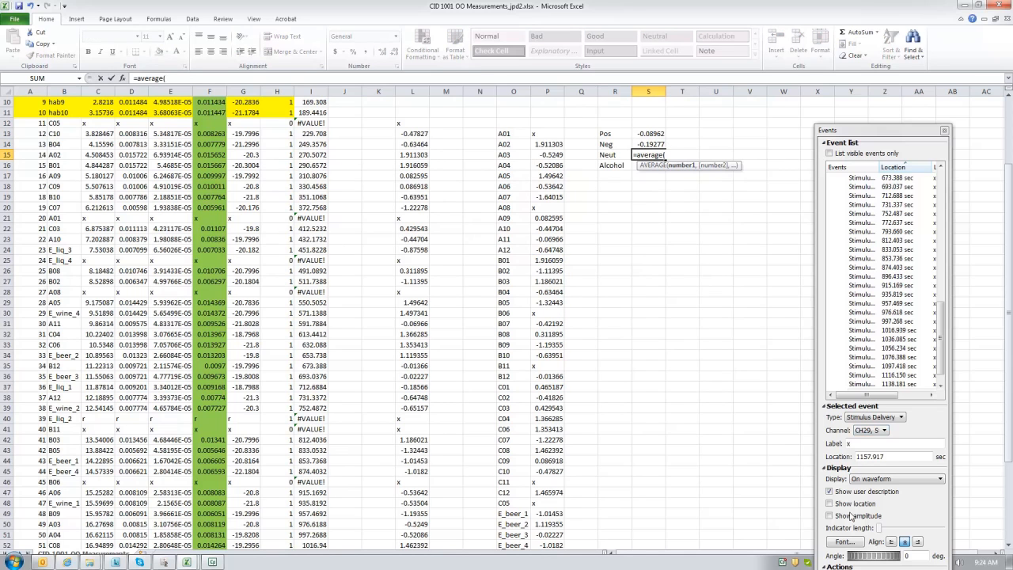
{"action": "scroll", "coordinate": [520, 541], "scroll_direction": "down", "scroll_amount": 3}
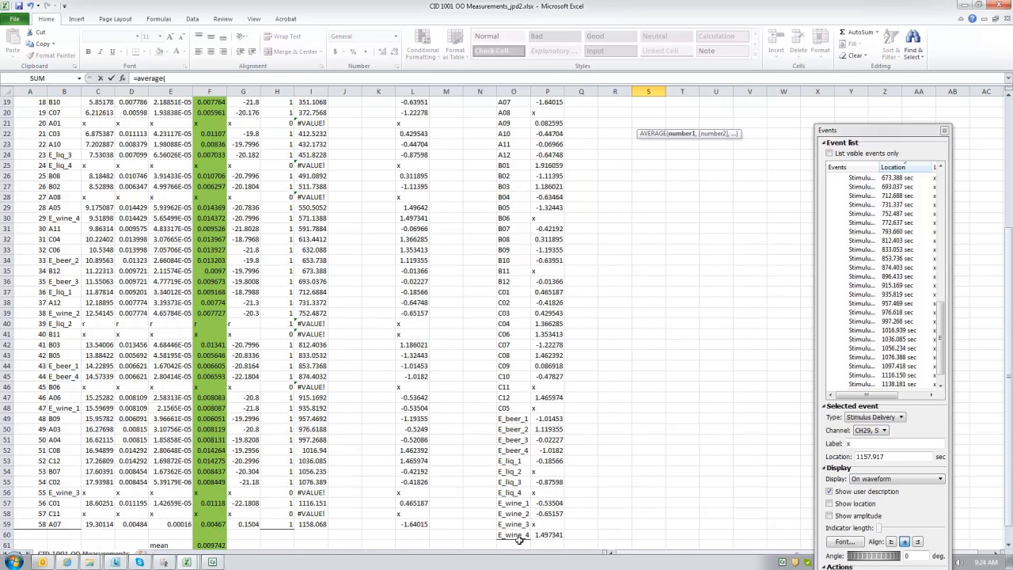
{"action": "left_click_drag", "start_coordinate": [559, 292], "coordinate": [550, 407]}
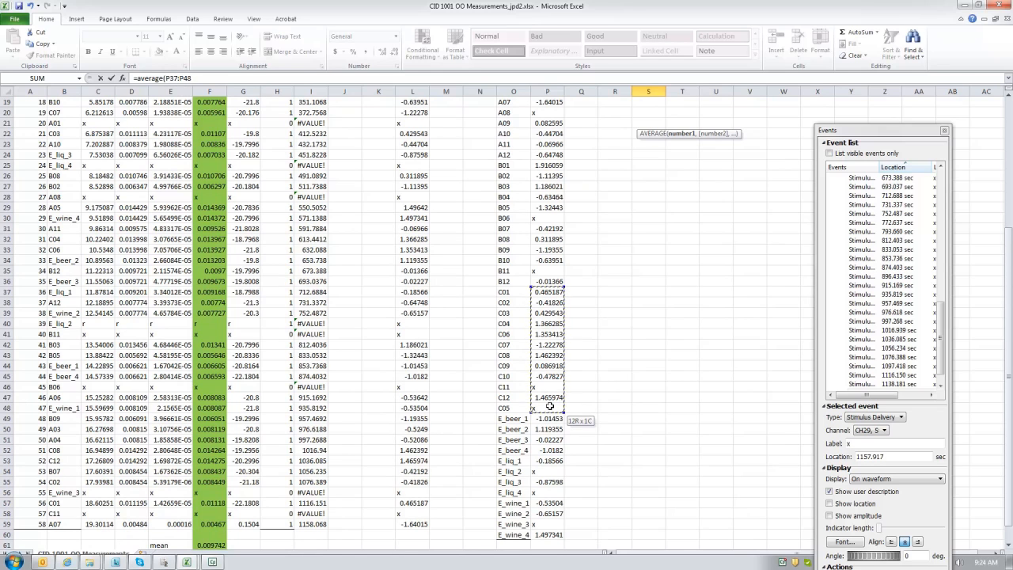
{"action": "scroll", "coordinate": [656, 373], "scroll_direction": "up", "scroll_amount": 5}
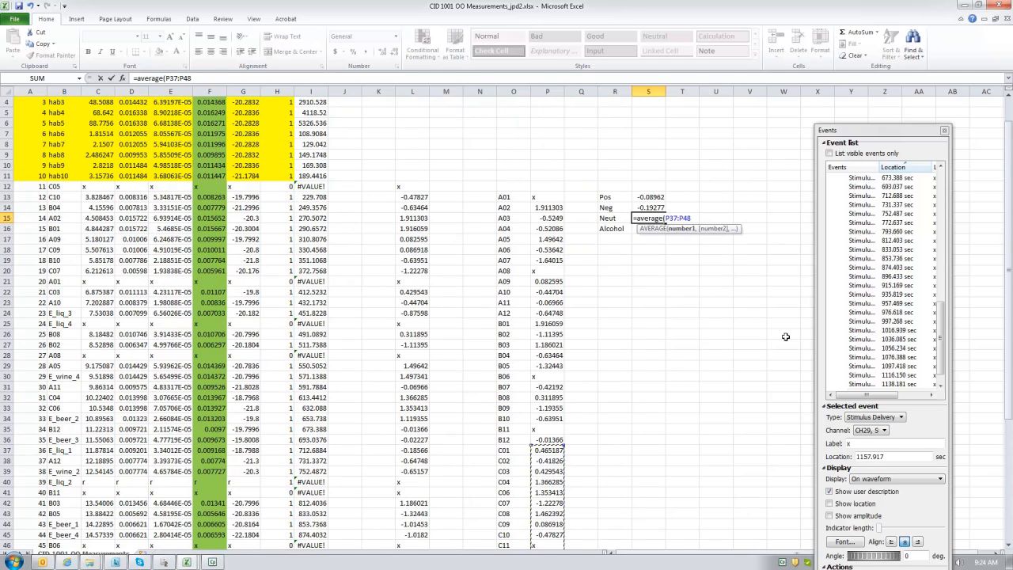
{"action": "type", "text": ")"}
{"action": "key", "text": "Return"}
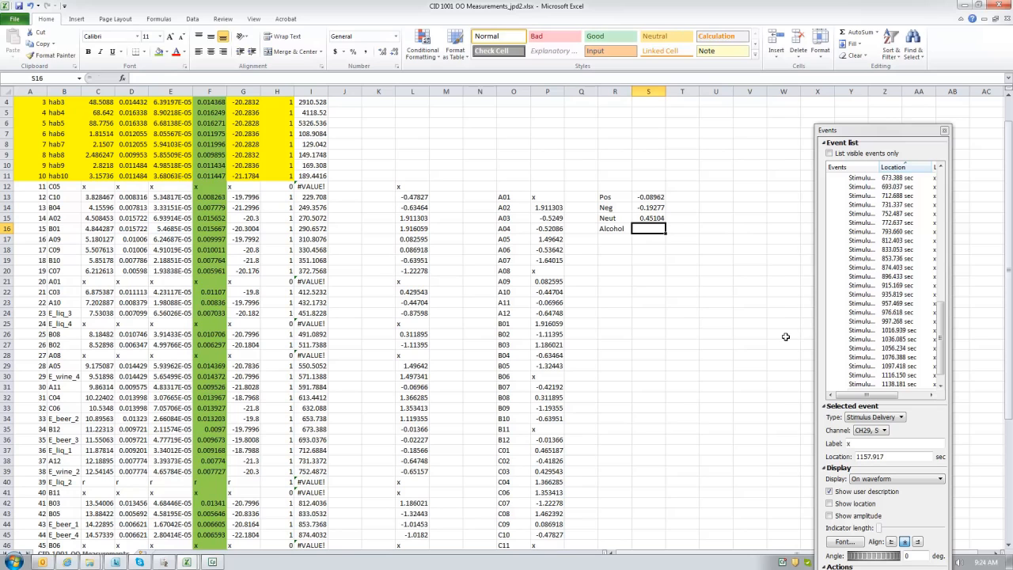
Step: Calculate the Alcohol average in S16 from the E-coded beer, liquor and wine values, using =average(P49:P60)
{"action": "type", "text": "=a"}
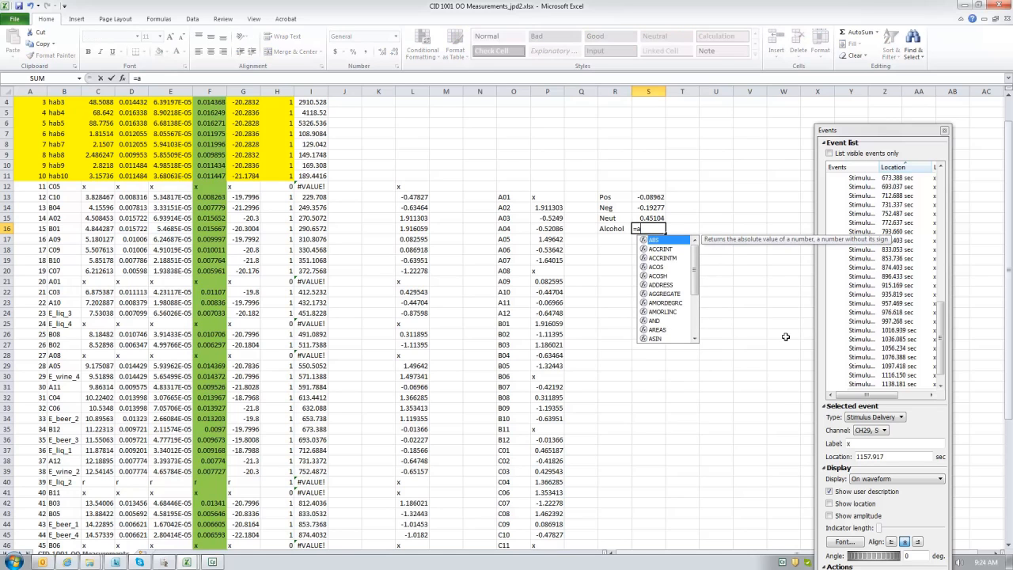
{"action": "type", "text": "verage("}
{"action": "scroll", "coordinate": [739, 373], "scroll_direction": "down", "scroll_amount": 1}
{"action": "scroll", "coordinate": [740, 373], "scroll_direction": "down", "scroll_amount": 9}
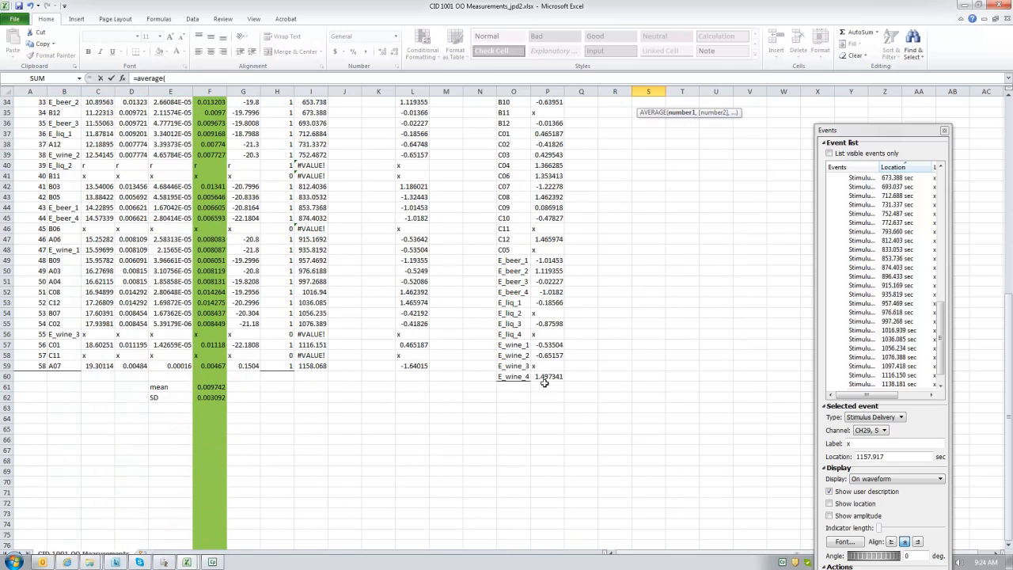
{"action": "left_click_drag", "start_coordinate": [549, 260], "coordinate": [541, 378]}
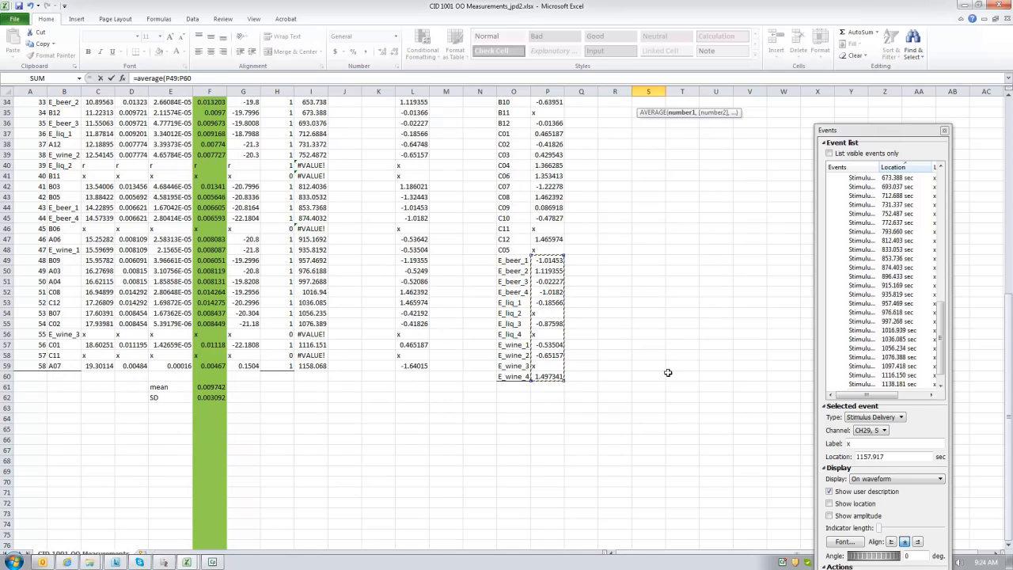
{"action": "scroll", "coordinate": [670, 373], "scroll_direction": "up", "scroll_amount": 9}
{"action": "type", "text": ")"}
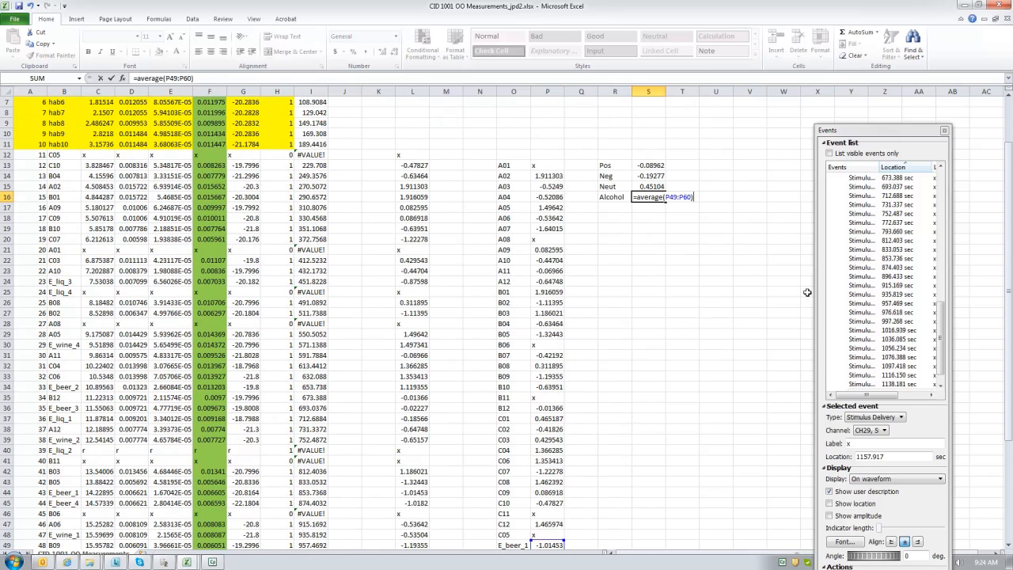
{"action": "key", "text": "Return"}
Step: Insert a 2-D clustered column chart of the four category labels and averages in R13:S16
{"action": "key", "text": "Up"}
{"action": "key", "text": "Up"}
{"action": "key", "text": "Up"}
{"action": "key", "text": "Up"}
{"action": "key", "text": "Left"}
{"action": "key", "text": "shift+Right"}
{"action": "key", "text": "shift+Down"}
{"action": "key", "text": "shift+Down"}
{"action": "key", "text": "shift+Down"}
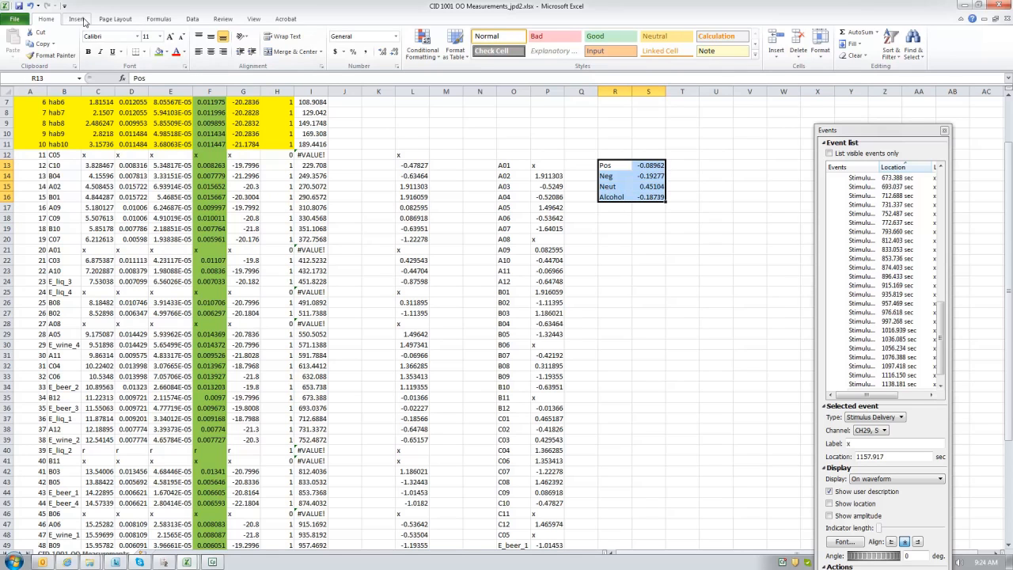
{"action": "left_click", "coordinate": [82, 19]}
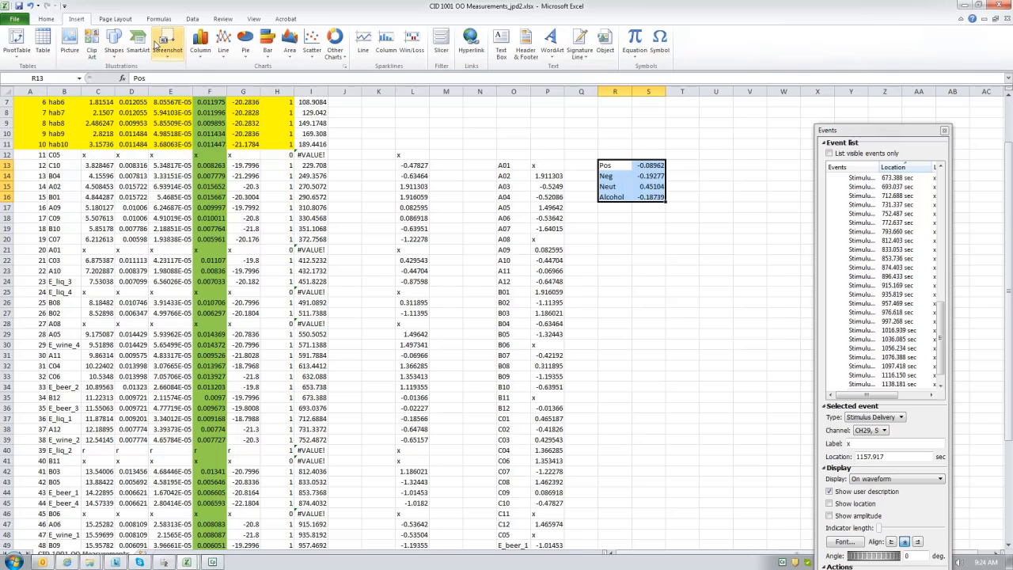
{"action": "left_click", "coordinate": [201, 52]}
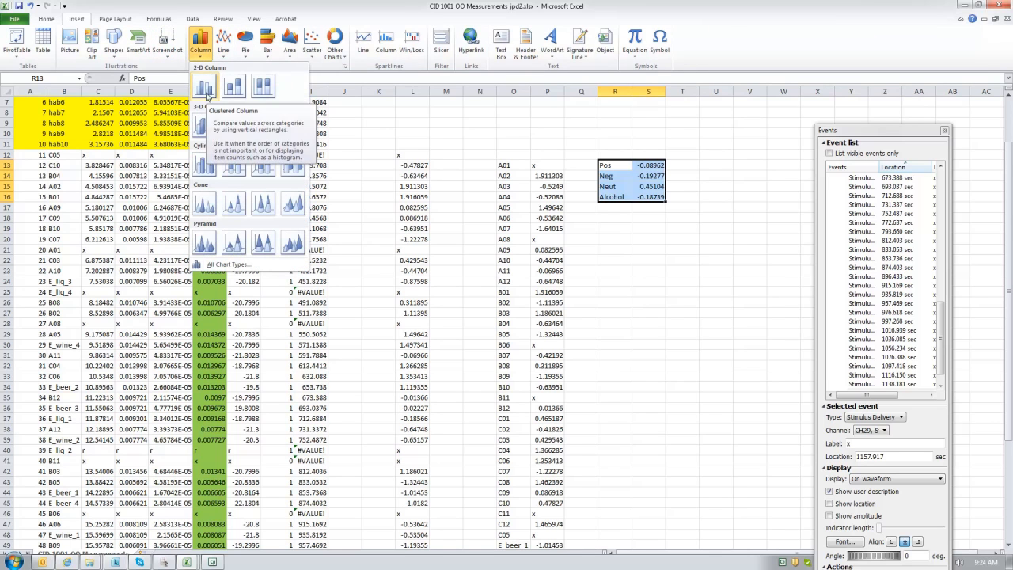
{"action": "left_click", "coordinate": [205, 89]}
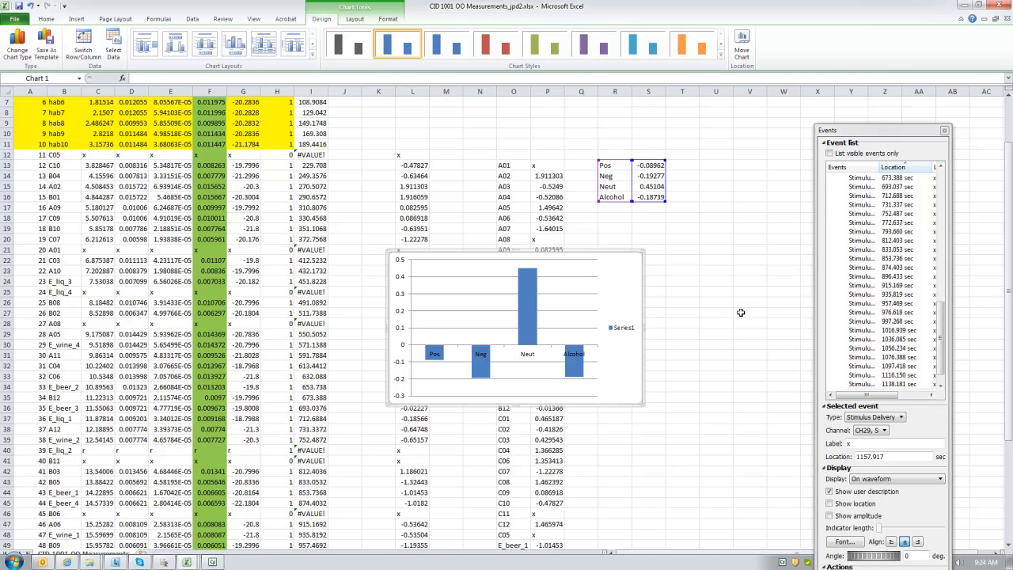
{"action": "key", "text": "Escape"}
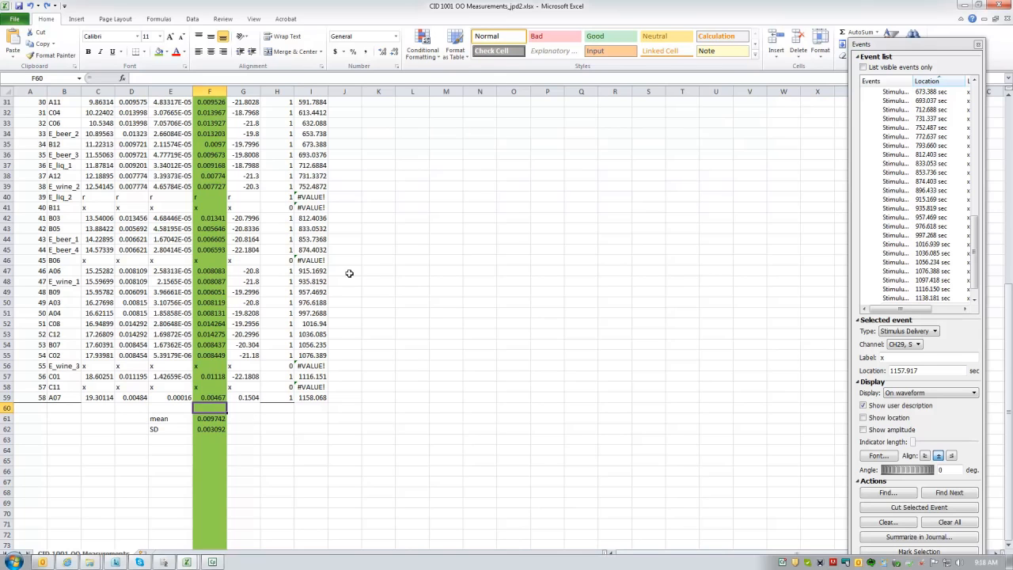
Step: Begin a standardization formula in L12 that subtracts the fixed mean $F$61 from the first post-habituation value in F12
{"action": "scroll", "coordinate": [352, 273], "scroll_direction": "up", "scroll_amount": 10}
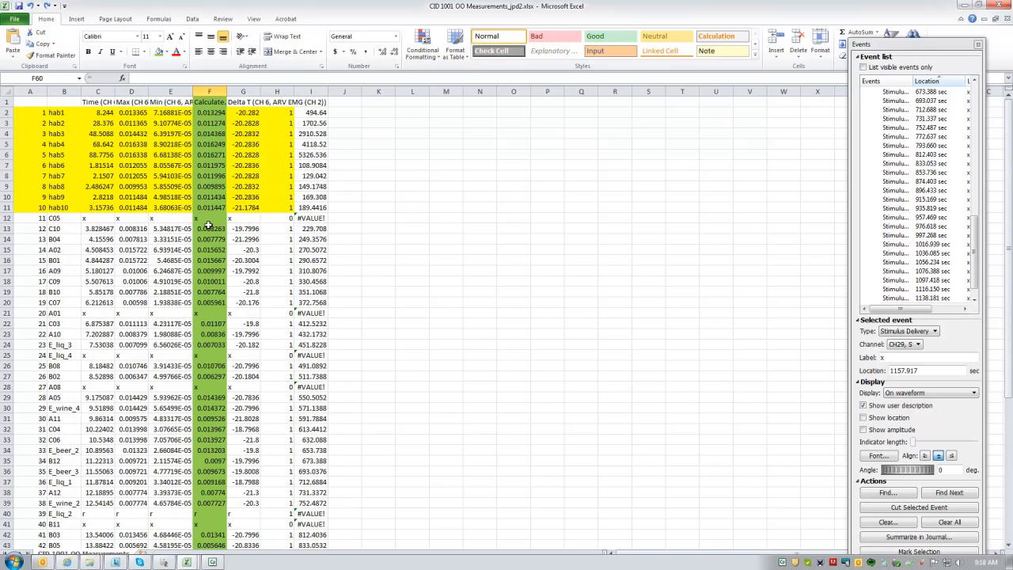
{"action": "left_click", "coordinate": [414, 218]}
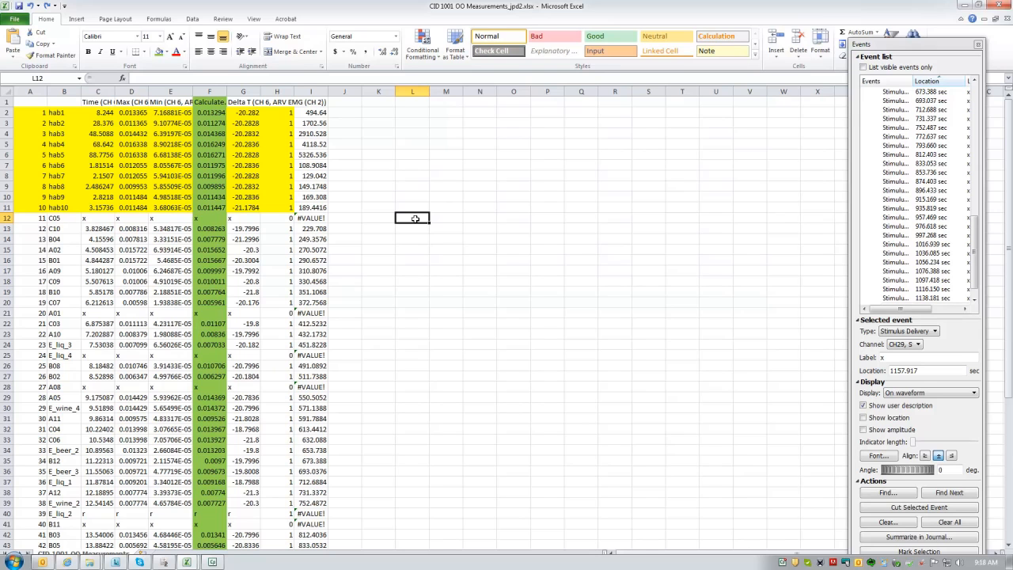
{"action": "type", "text": "="}
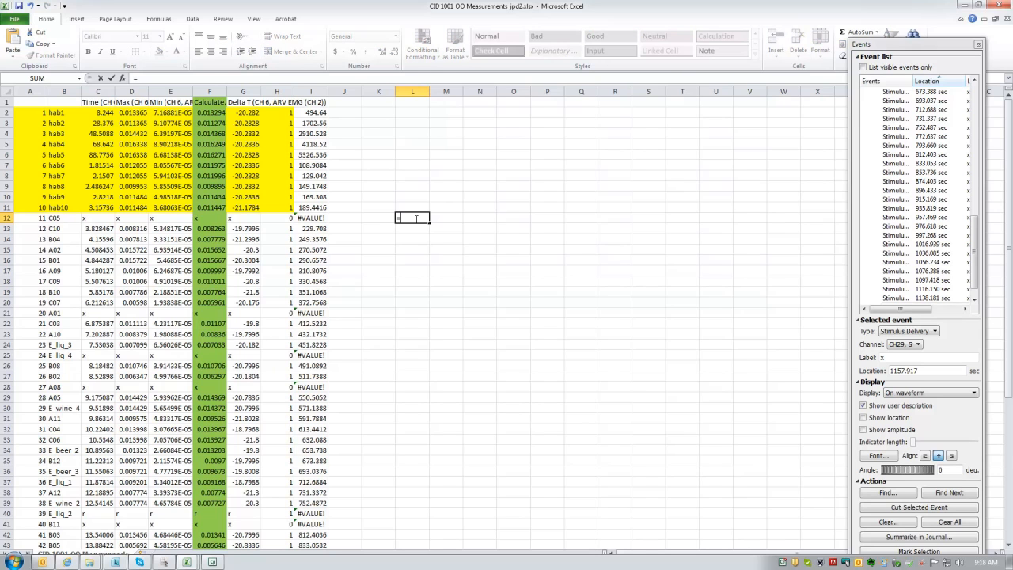
{"action": "type", "text": "(f"}
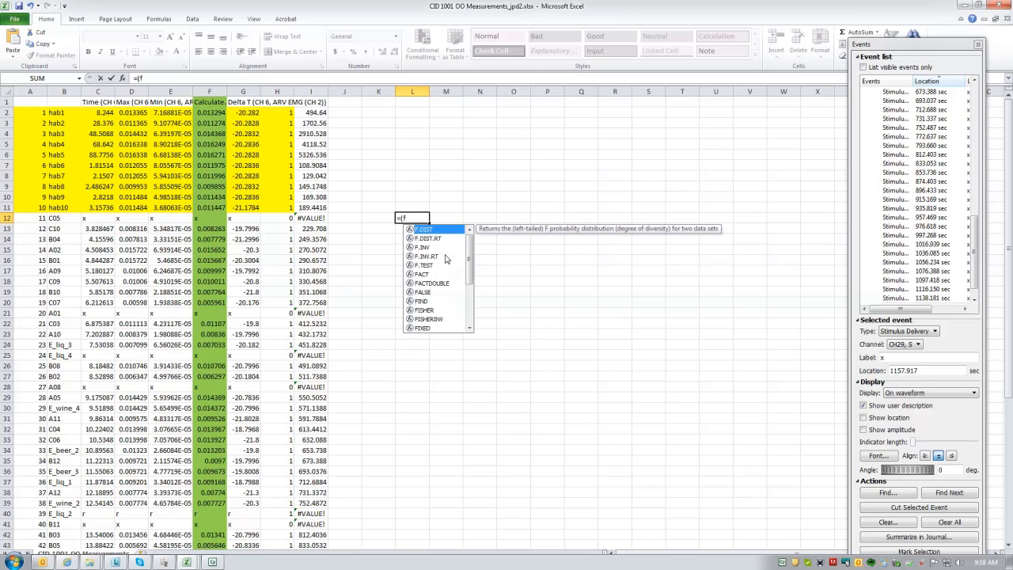
{"action": "type", "text": "11"}
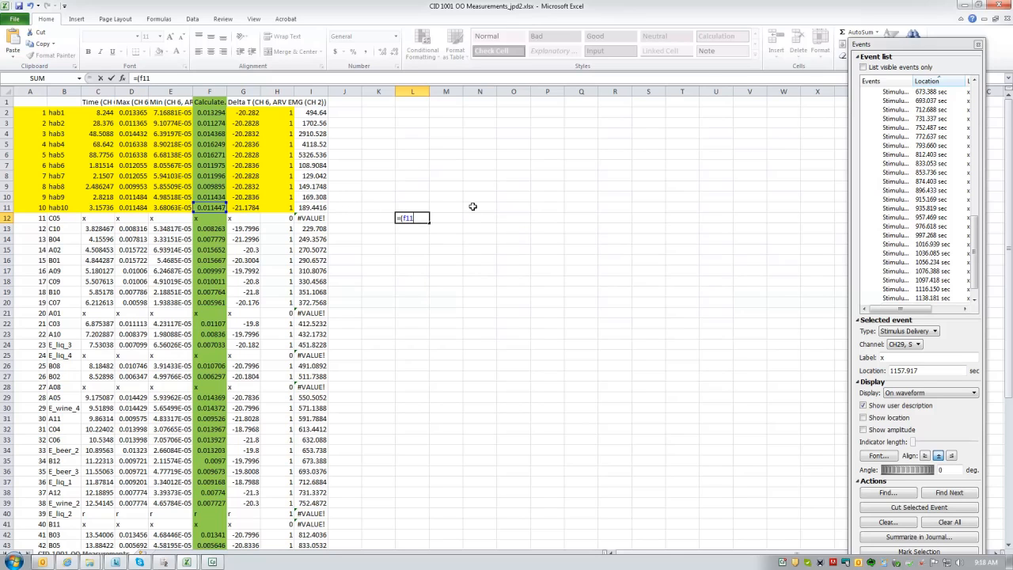
{"action": "key", "text": "BackSpace"}
{"action": "type", "text": "2"}
{"action": "scroll", "coordinate": [472, 207], "scroll_direction": "down", "scroll_amount": 10}
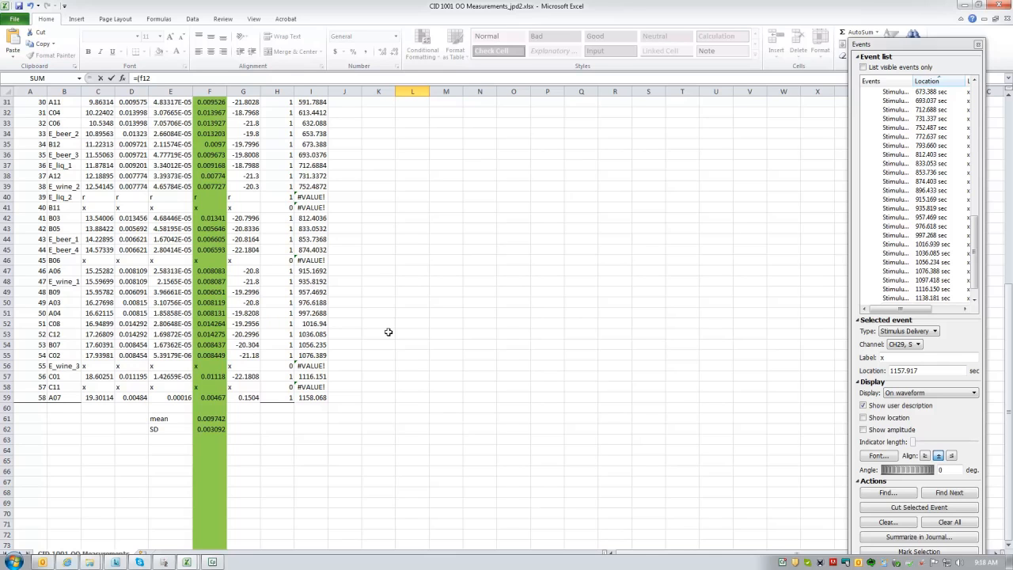
{"action": "scroll", "coordinate": [407, 341], "scroll_direction": "up", "scroll_amount": 10}
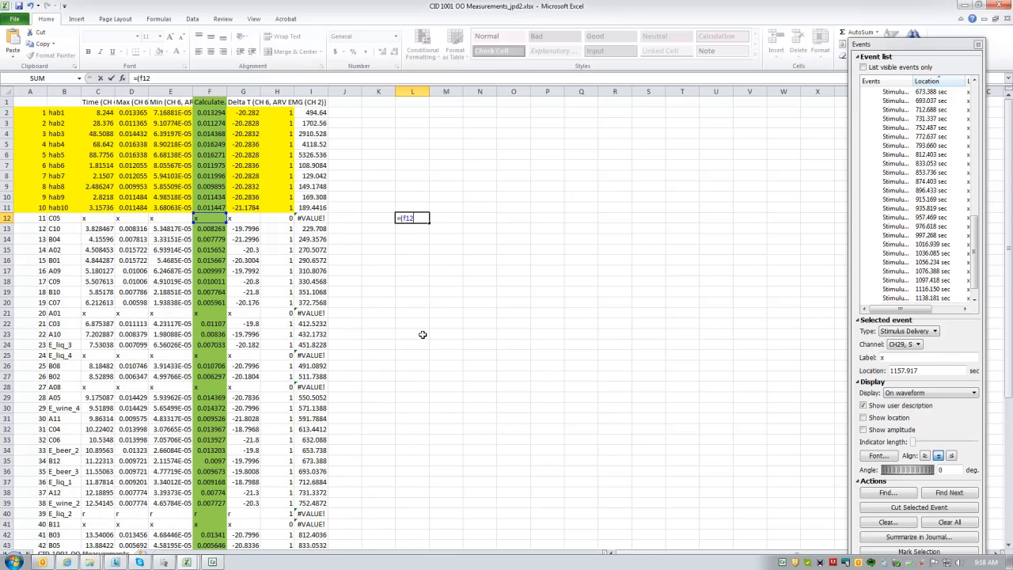
{"action": "scroll", "coordinate": [425, 332], "scroll_direction": "down", "scroll_amount": 2}
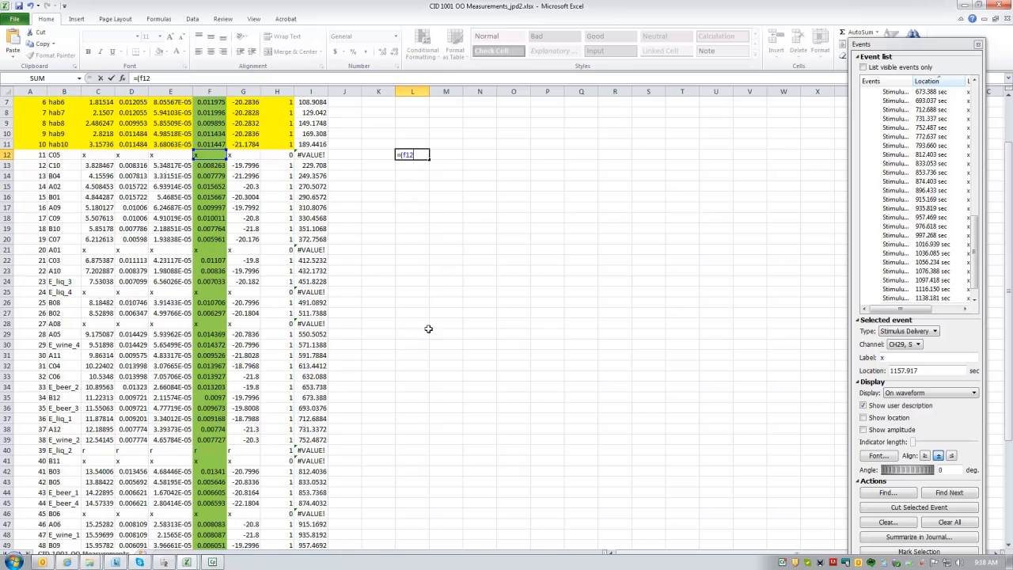
{"action": "scroll", "coordinate": [388, 332], "scroll_direction": "down", "scroll_amount": 8}
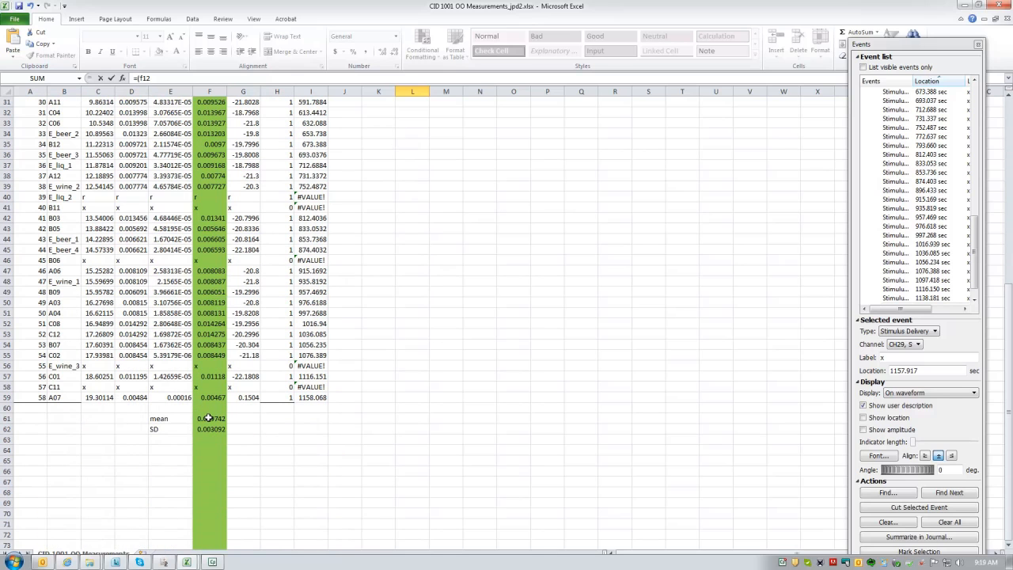
{"action": "scroll", "coordinate": [396, 404], "scroll_direction": "up", "scroll_amount": 10}
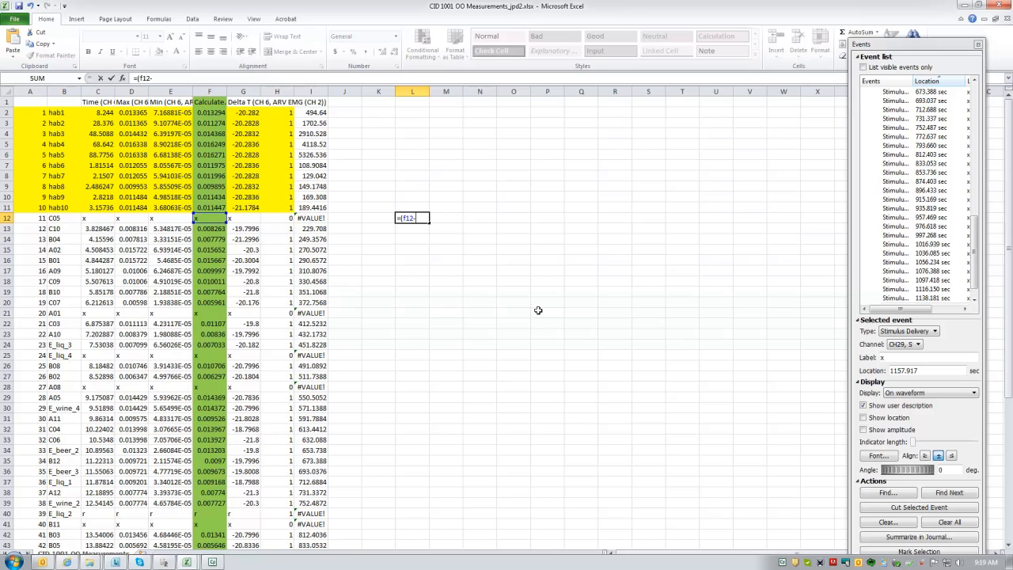
{"action": "scroll", "coordinate": [538, 311], "scroll_direction": "down", "scroll_amount": 10}
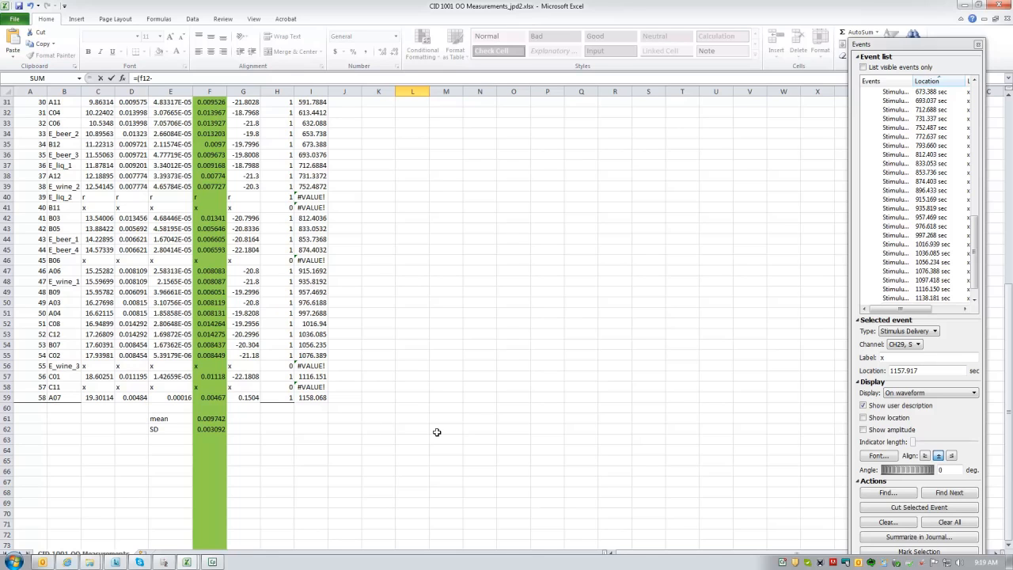
{"action": "scroll", "coordinate": [437, 431], "scroll_direction": "up", "scroll_amount": 9}
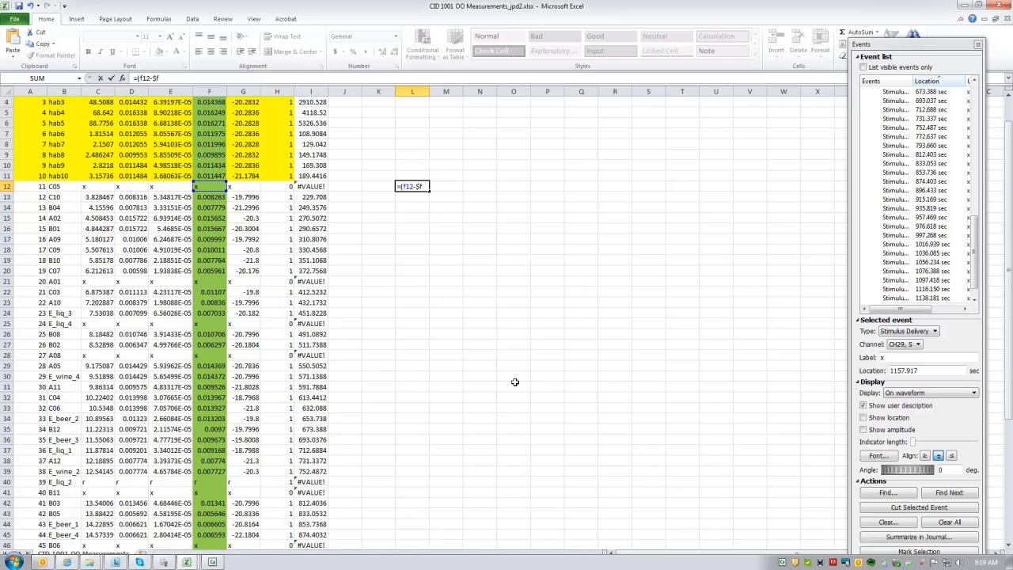
{"action": "scroll", "coordinate": [436, 401], "scroll_direction": "down", "scroll_amount": 8}
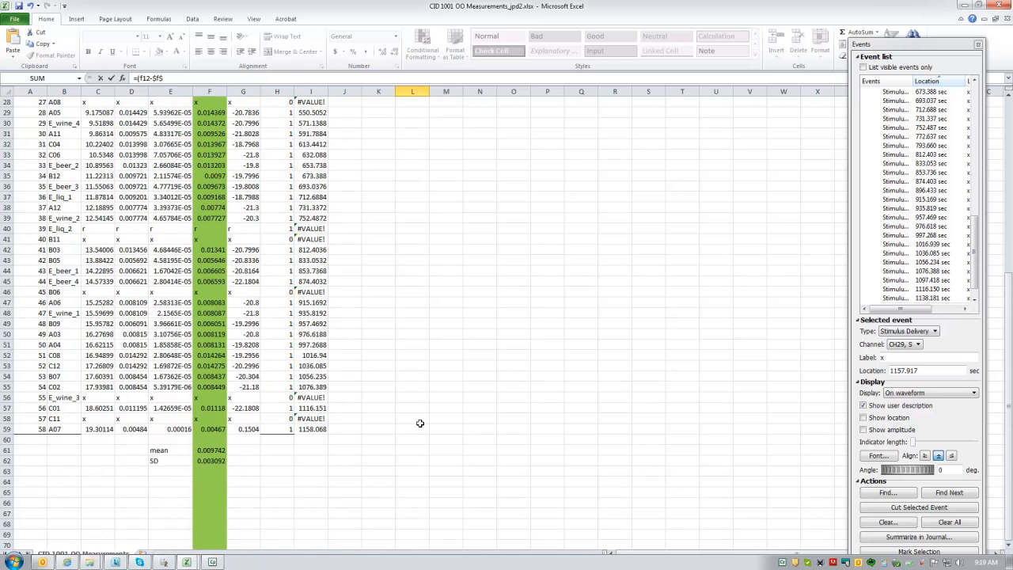
{"action": "scroll", "coordinate": [506, 408], "scroll_direction": "up", "scroll_amount": 9}
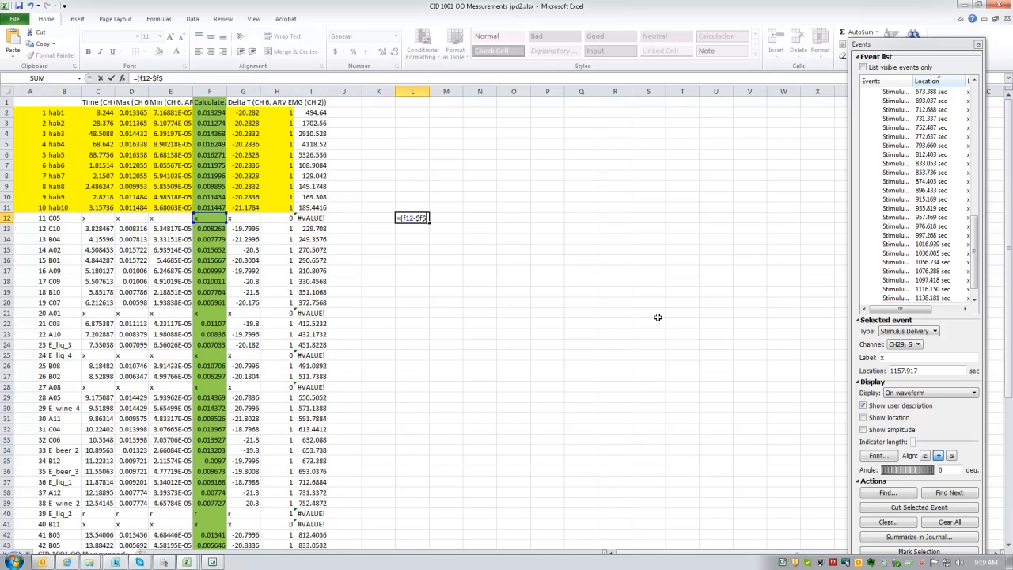
{"action": "type", "text": "61"}
{"action": "scroll", "coordinate": [359, 342], "scroll_direction": "down", "scroll_amount": 10}
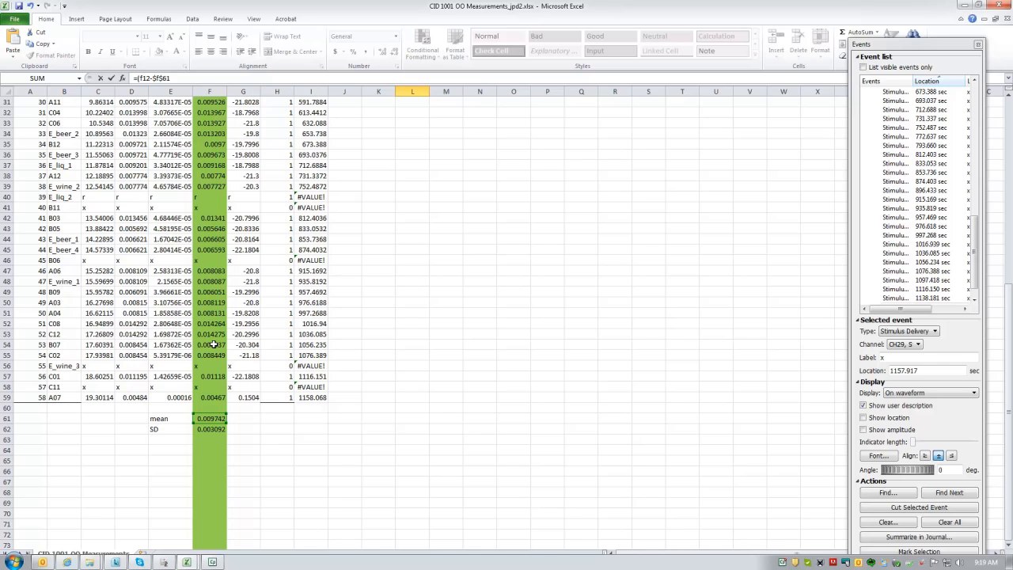
Step: Complete the L12 formula by dividing the difference by the fixed standard deviation $F$62, accepting the proposed parenthesis correction
{"action": "scroll", "coordinate": [452, 328], "scroll_direction": "up", "scroll_amount": 9}
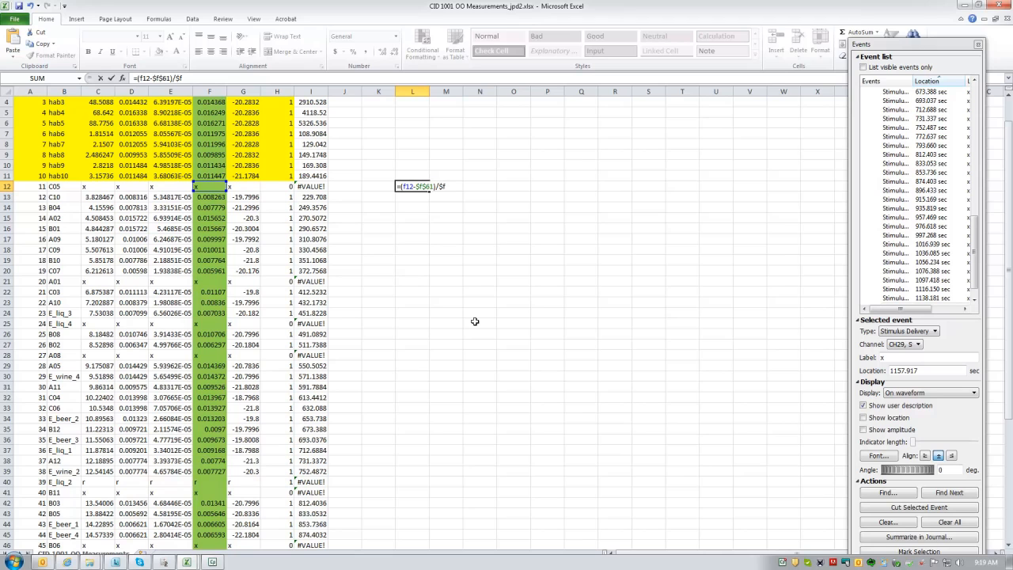
{"action": "type", "text": "$62"}
{"action": "key", "text": "Left"}
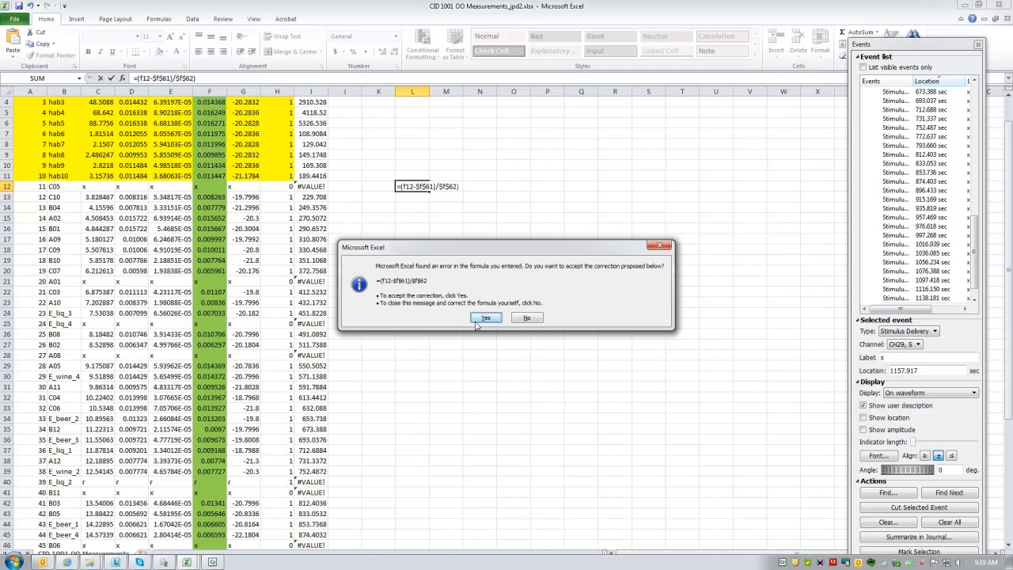
{"action": "left_click", "coordinate": [474, 321]}
{"action": "key", "text": "Right"}
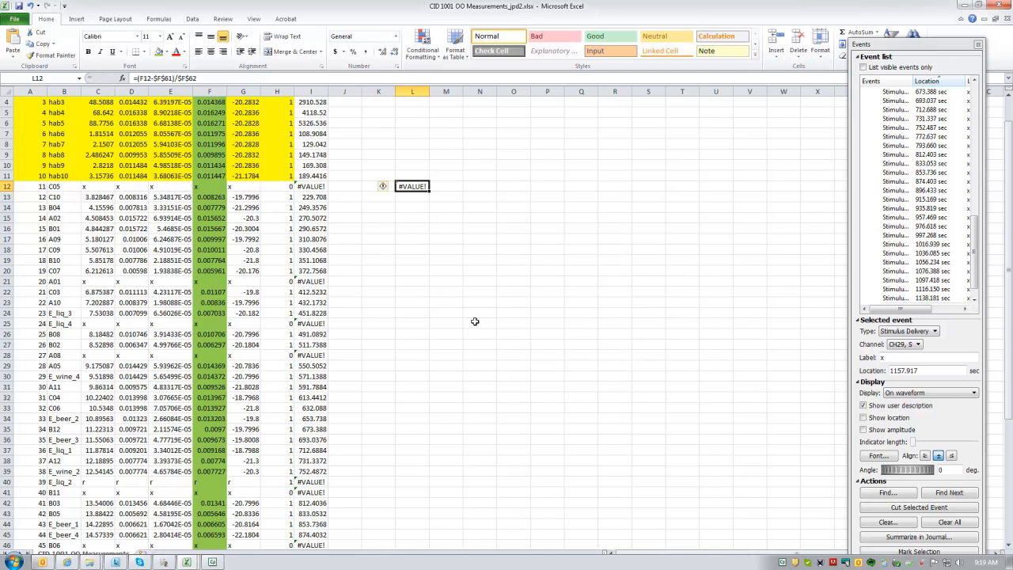
Step: Enclose the whole L12 expression in outer parentheses, giving =((F12-$F$61)/$F$62)
{"action": "double_click", "coordinate": [413, 186]}
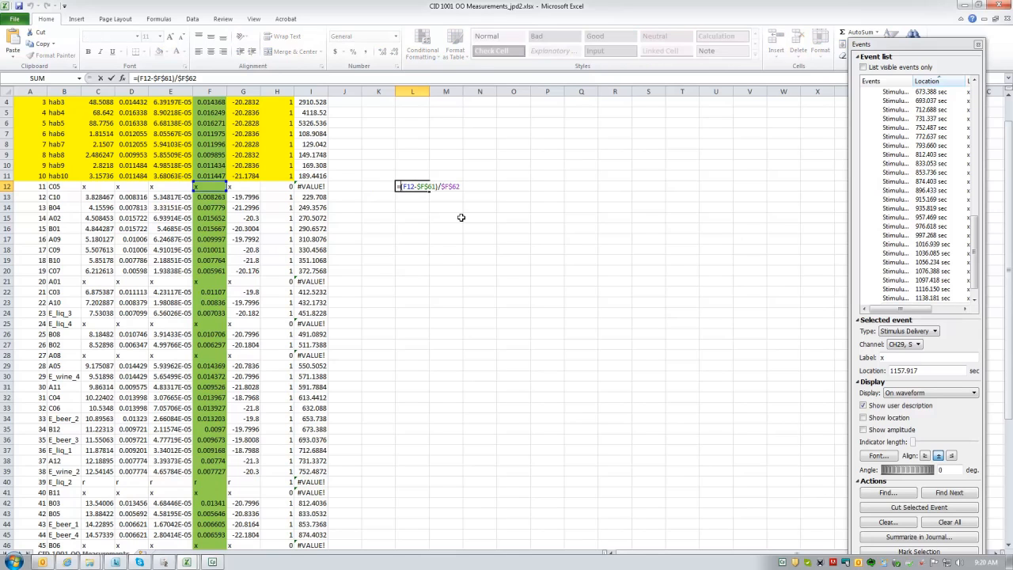
{"action": "type", "text": "("}
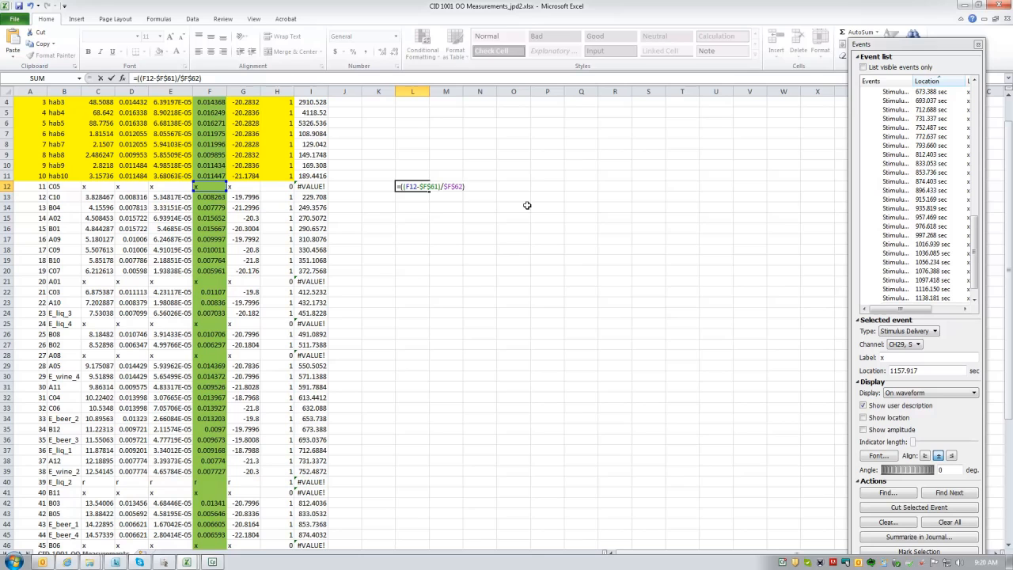
{"action": "key", "text": "Return"}
Step: Fill the standardization formula from L12 down to L59 and check the filled column against the data rows
{"action": "key", "text": "Up"}
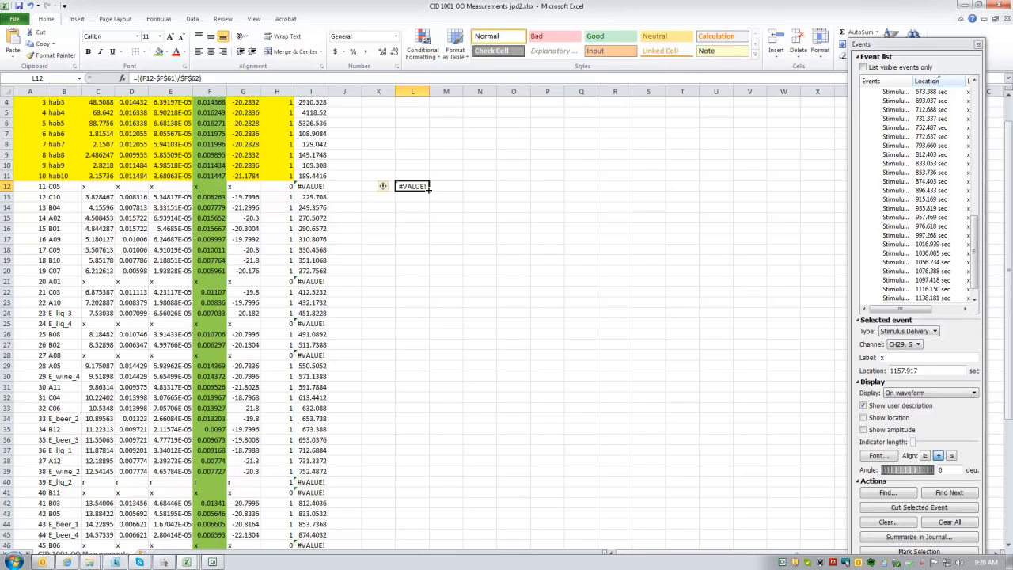
{"action": "left_click_drag", "start_coordinate": [428, 188], "coordinate": [436, 511]}
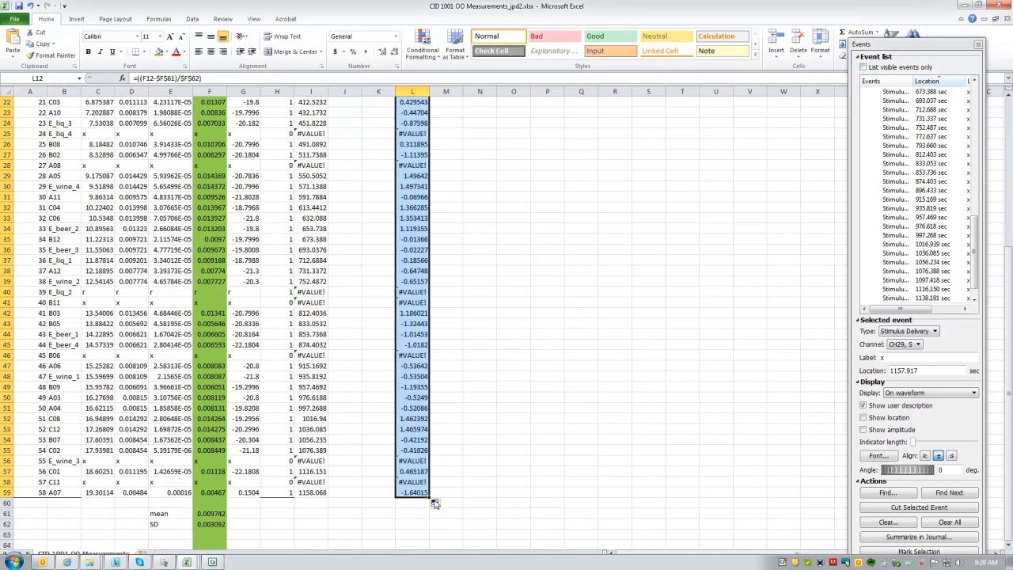
{"action": "scroll", "coordinate": [441, 342], "scroll_direction": "up", "scroll_amount": 7}
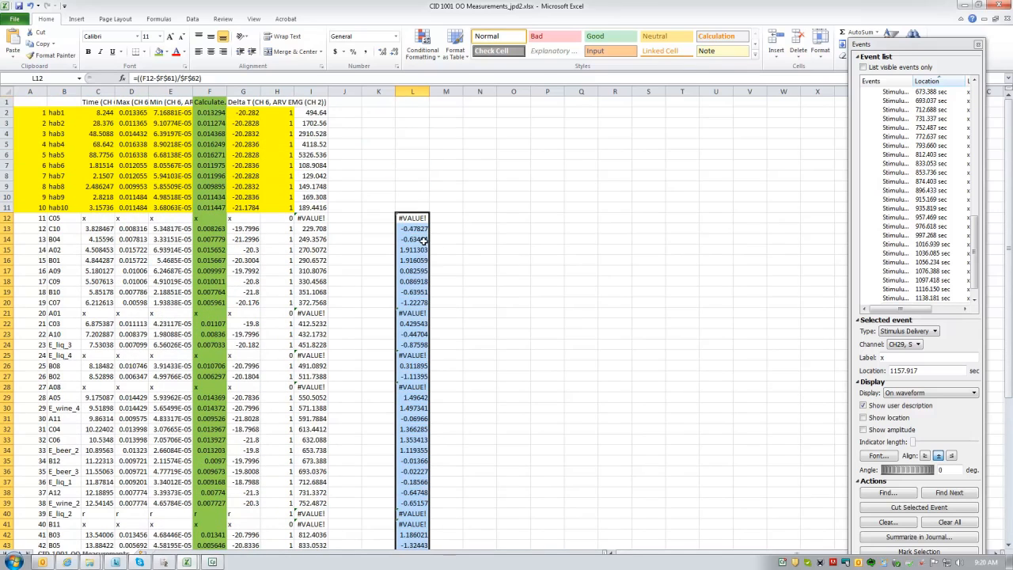
{"action": "scroll", "coordinate": [420, 231], "scroll_direction": "down", "scroll_amount": 5}
{"action": "scroll", "coordinate": [420, 301], "scroll_direction": "down", "scroll_amount": 4}
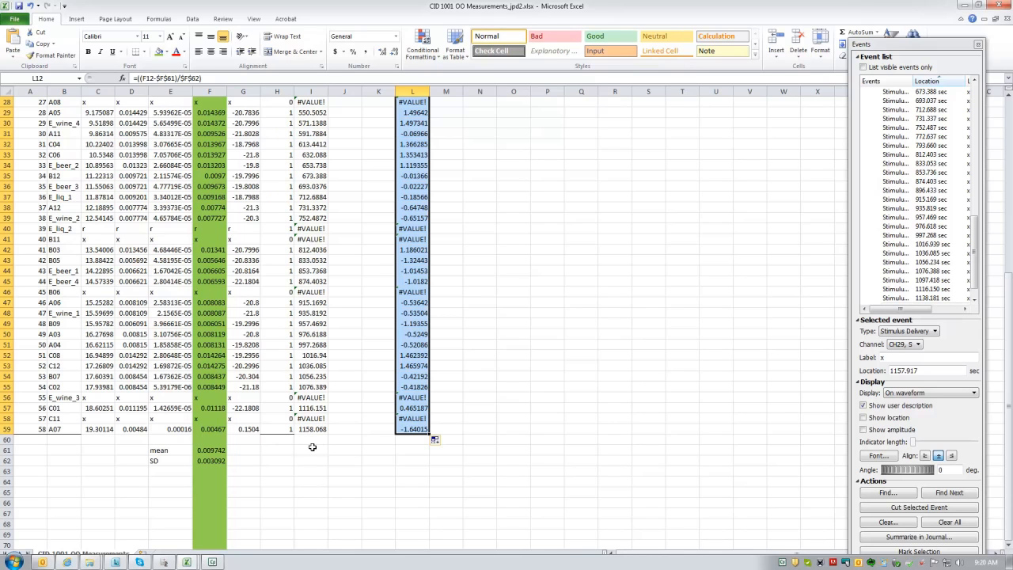
Step: Replace the standardized results of excluded trials C11 and E_wine_3 in L58 and L56 with x
{"action": "left_click", "coordinate": [337, 447]}
{"action": "left_click", "coordinate": [420, 418]}
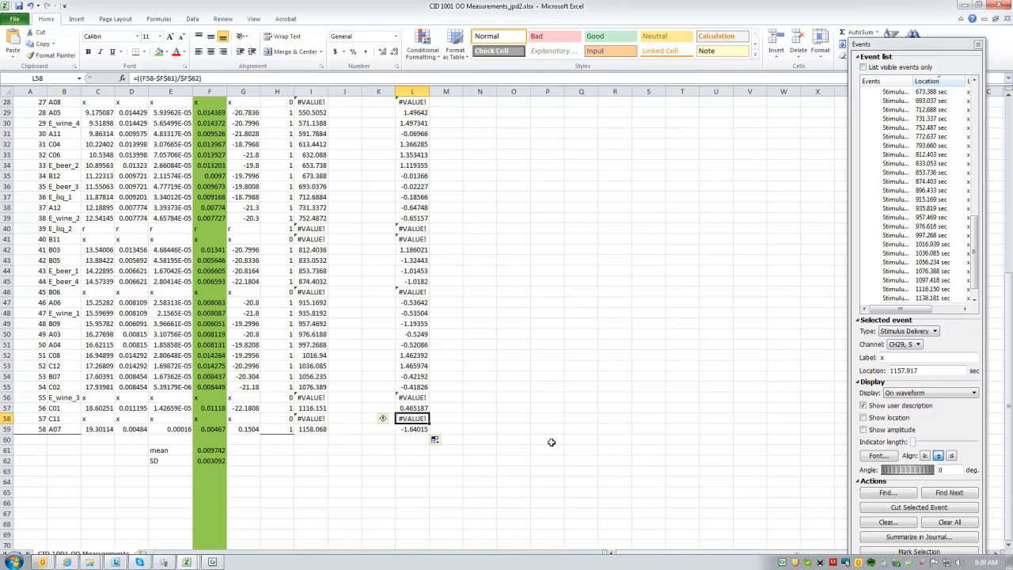
{"action": "type", "text": "x"}
{"action": "key", "text": "Up"}
{"action": "key", "text": "Up"}
{"action": "type", "text": "x"}
{"action": "key", "text": "Up"}
{"action": "key", "text": "Up"}
{"action": "key", "text": "Up"}
{"action": "key", "text": "Up"}
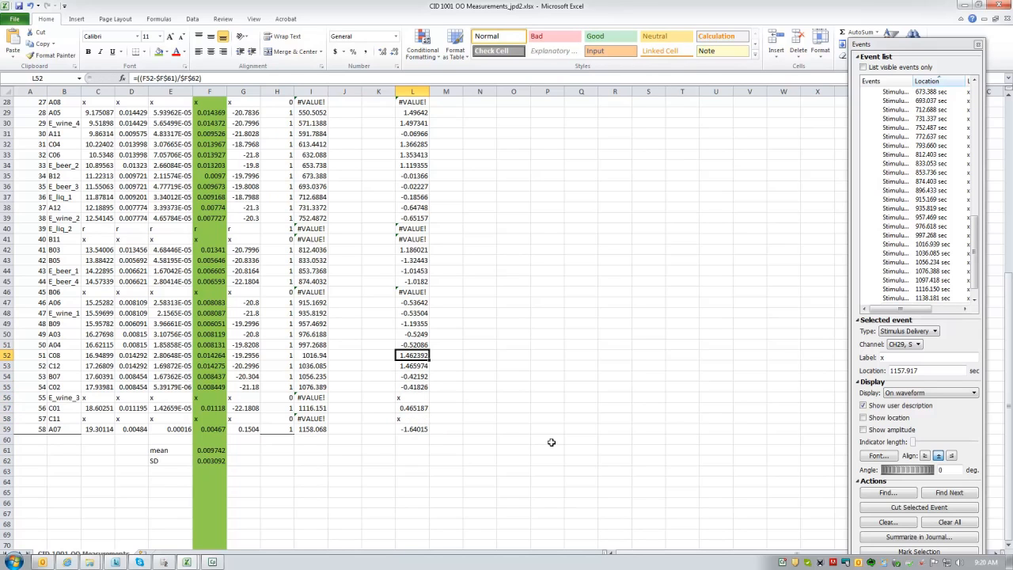
Step: Enter x over the standardized results in L46, L41 and L40 for excluded trials B06, B11 and E_liq_2
{"action": "key", "text": "Up"}
{"action": "key", "text": "Up"}
{"action": "key", "text": "Up"}
{"action": "key", "text": "Up"}
{"action": "key", "text": "Up"}
{"action": "key", "text": "Up"}
{"action": "type", "text": "x"}
{"action": "key", "text": "Up"}
{"action": "key", "text": "Up"}
{"action": "key", "text": "Up"}
{"action": "key", "text": "Up"}
{"action": "key", "text": "Up"}
{"action": "type", "text": "x"}
{"action": "key", "text": "Up"}
{"action": "type", "text": "x"}
Step: Mark excluded trials A08 and E_liq_4 with x in L28 and L25 of the standardized column
{"action": "key", "text": "Up"}
{"action": "key", "text": "Up"}
{"action": "key", "text": "Up"}
{"action": "key", "text": "Up"}
{"action": "key", "text": "Up"}
{"action": "key", "text": "Up"}
{"action": "key", "text": "Up"}
{"action": "key", "text": "Up"}
{"action": "key", "text": "Up"}
{"action": "key", "text": "Up"}
{"action": "key", "text": "Up"}
{"action": "key", "text": "Up"}
{"action": "key", "text": "Up"}
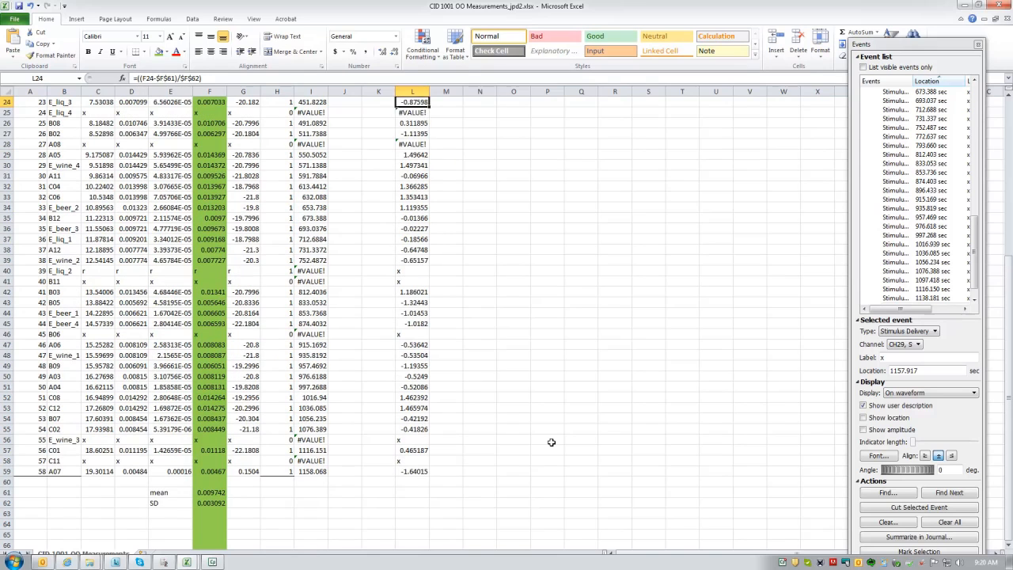
{"action": "key", "text": "Down"}
{"action": "type", "text": "x"}
{"action": "key", "text": "Up"}
{"action": "key", "text": "Up"}
{"action": "key", "text": "Up"}
{"action": "type", "text": "x"}
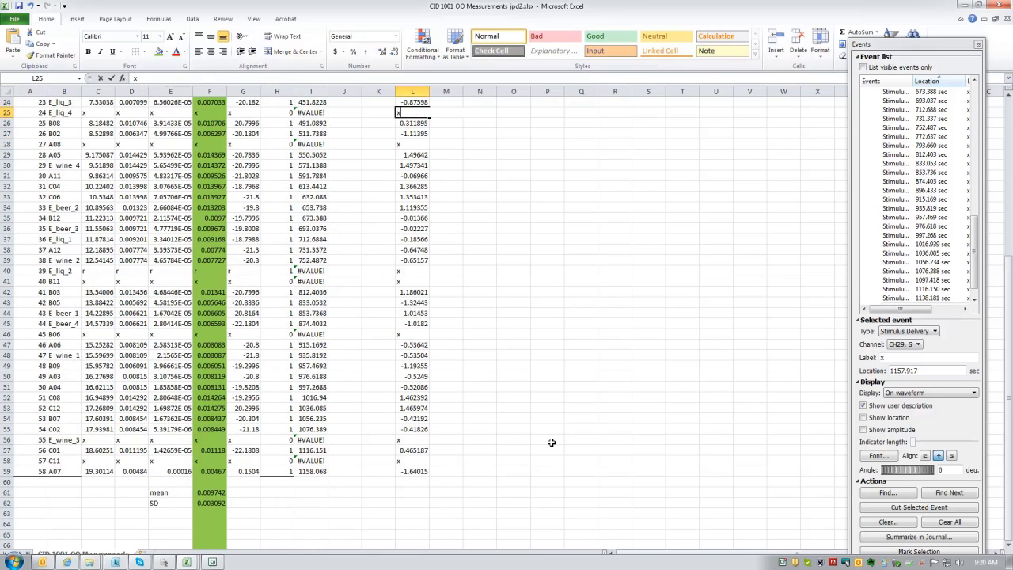
Step: Overwrite the remaining error cells L21 and L12, for trials A01 and C05, with x
{"action": "key", "text": "Up"}
{"action": "key", "text": "Up"}
{"action": "key", "text": "Up"}
{"action": "key", "text": "Up"}
{"action": "key", "text": "Up"}
{"action": "key", "text": "Up"}
{"action": "key", "text": "Up"}
{"action": "key", "text": "Down"}
{"action": "key", "text": "Down"}
{"action": "key", "text": "Down"}
{"action": "type", "text": "x"}
{"action": "key", "text": "Up"}
{"action": "key", "text": "Up"}
{"action": "key", "text": "Up"}
{"action": "key", "text": "Up"}
{"action": "key", "text": "Up"}
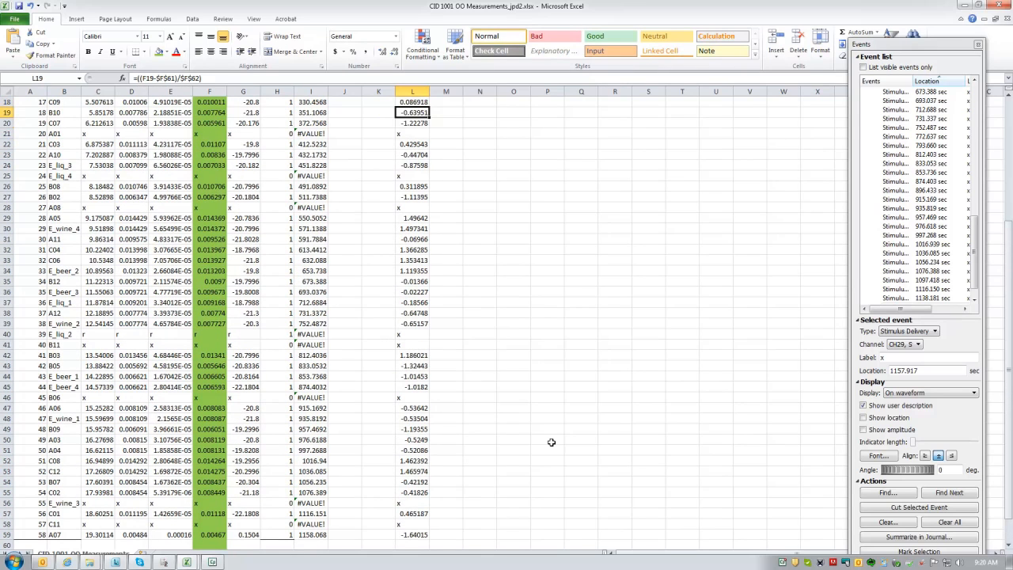
{"action": "key", "text": "Up"}
{"action": "key", "text": "Up"}
{"action": "key", "text": "Up"}
{"action": "key", "text": "Up"}
{"action": "type", "text": "x"}
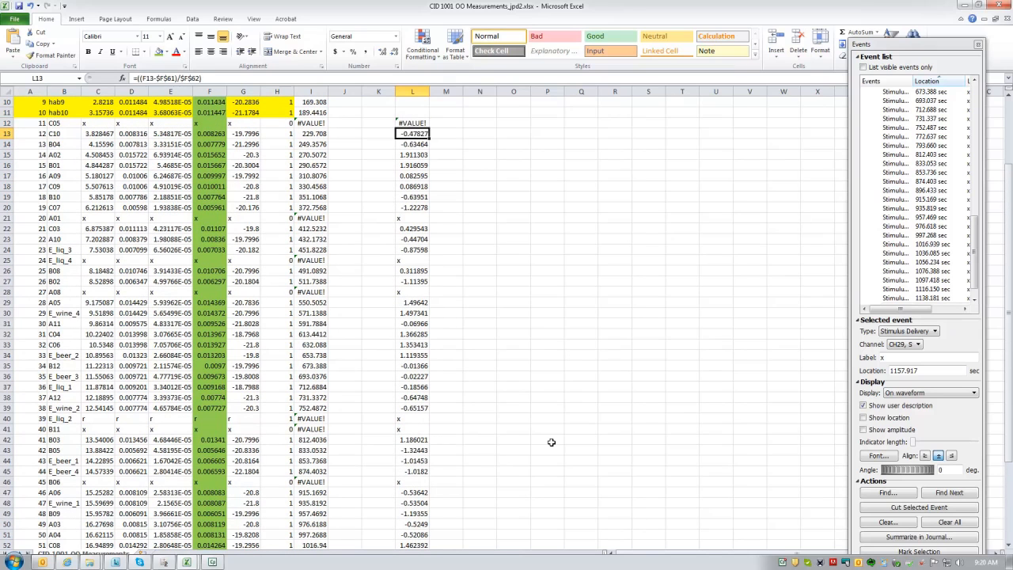
{"action": "key", "text": "Down"}
{"action": "key", "text": "Down"}
{"action": "key", "text": "Down"}
{"action": "key", "text": "Down"}
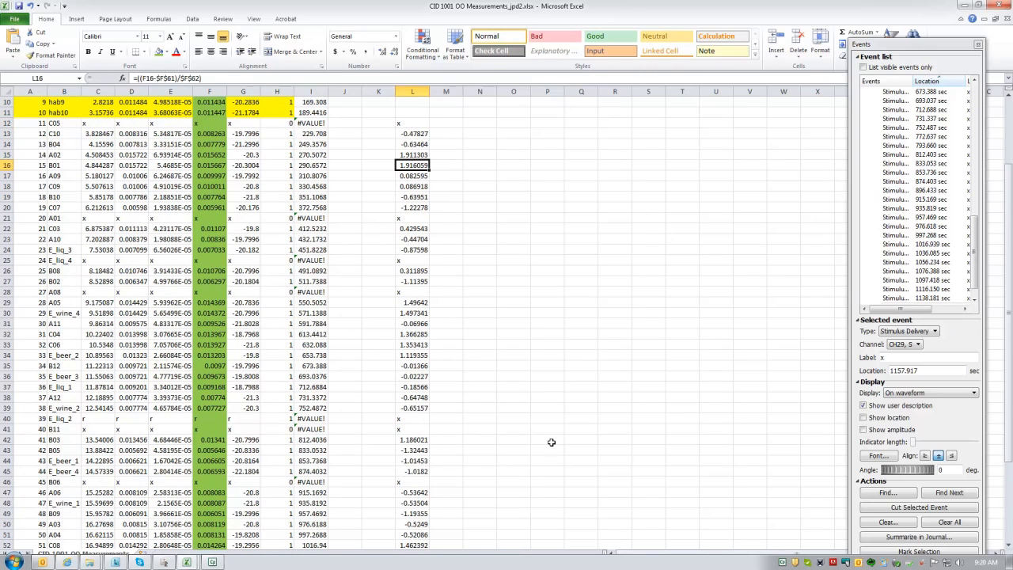
Step: Inspect the standardization formula in L51 and its references to the mean and SD cells without editing it
{"action": "scroll", "coordinate": [428, 344], "scroll_direction": "down", "scroll_amount": 6}
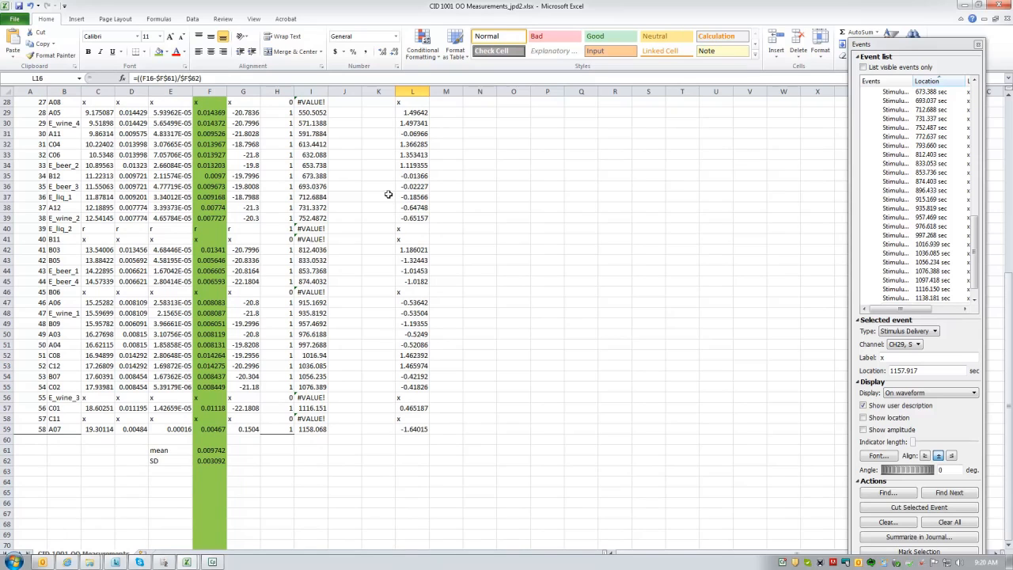
{"action": "left_click", "coordinate": [419, 346]}
{"action": "double_click", "coordinate": [420, 345]}
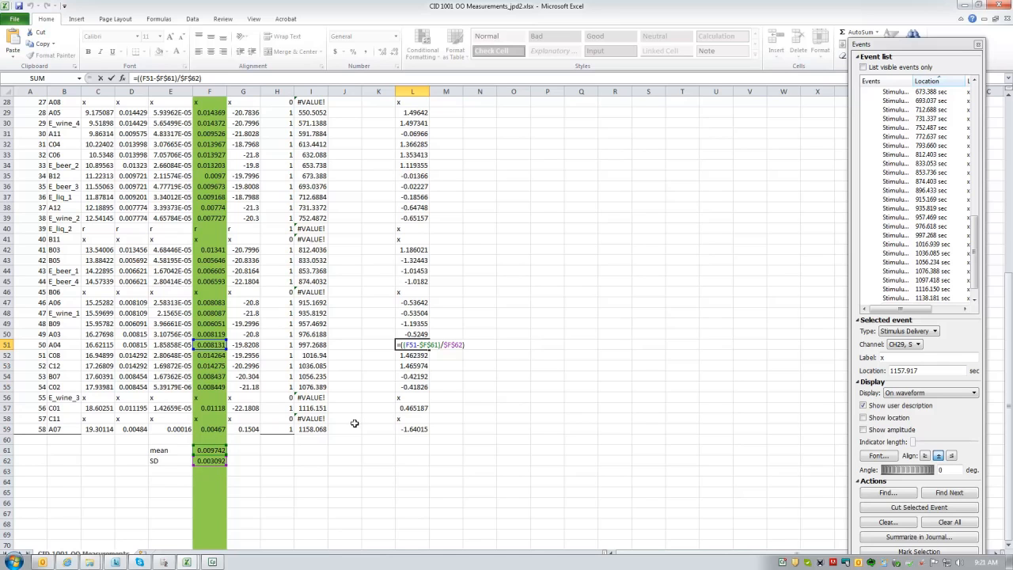
{"action": "key", "text": "Escape"}
Step: Copy the standardized scores in L12:L59 and paste them as values only starting at P12
{"action": "left_click_drag", "start_coordinate": [417, 428], "coordinate": [415, 151]}
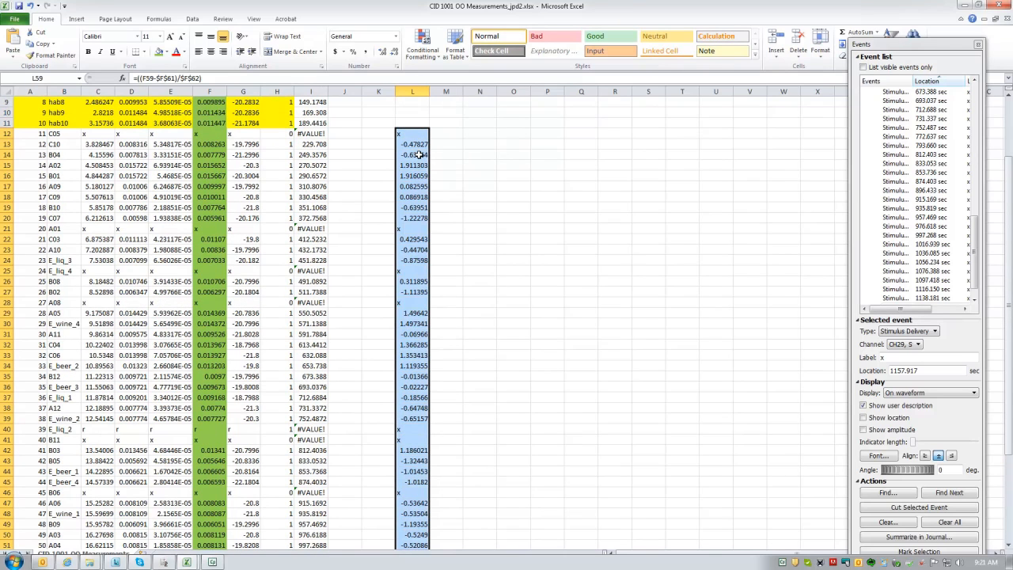
{"action": "key", "text": "ctrl+c"}
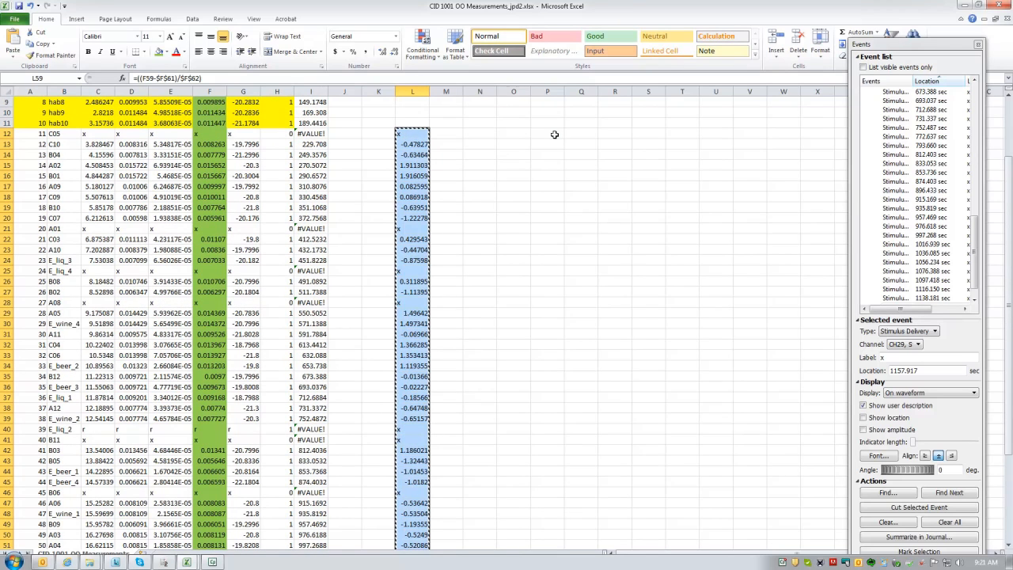
{"action": "left_click", "coordinate": [546, 134]}
{"action": "right_click", "coordinate": [547, 134]}
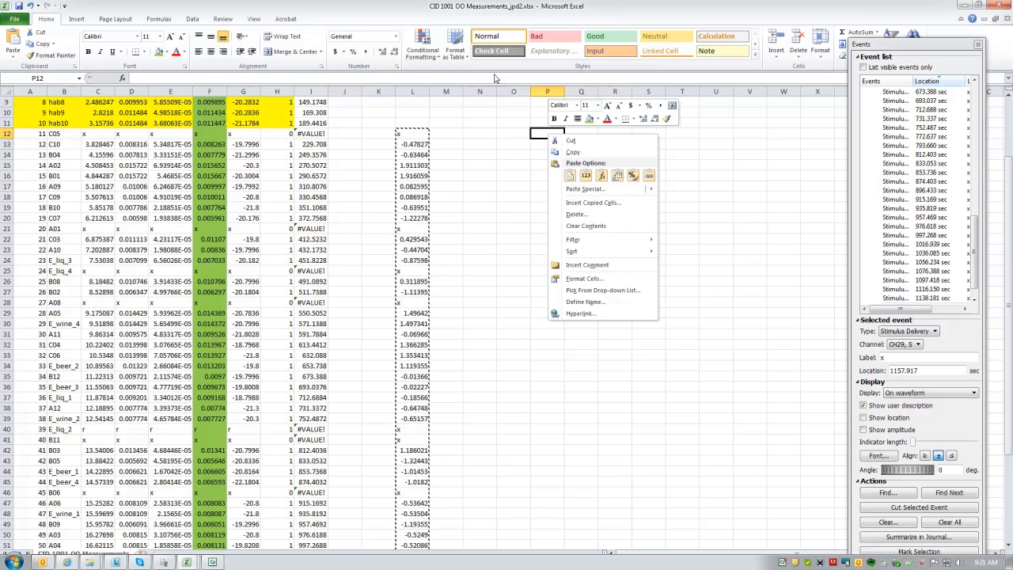
{"action": "left_click", "coordinate": [585, 176]}
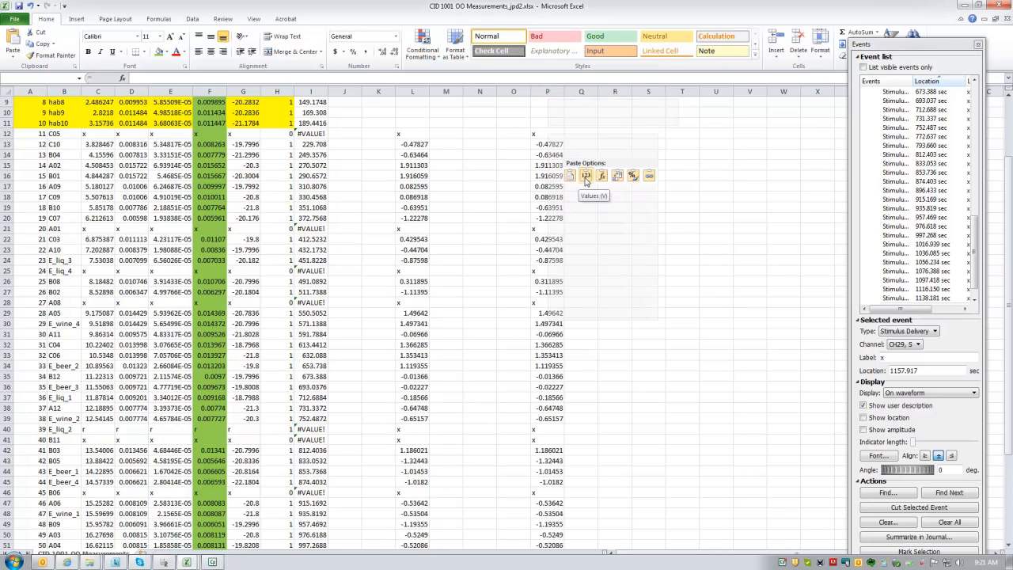
{"action": "left_click", "coordinate": [585, 175]}
Step: Check that the pasted scores in P13 and P14 hold plain values instead of formulas
{"action": "double_click", "coordinate": [554, 144]}
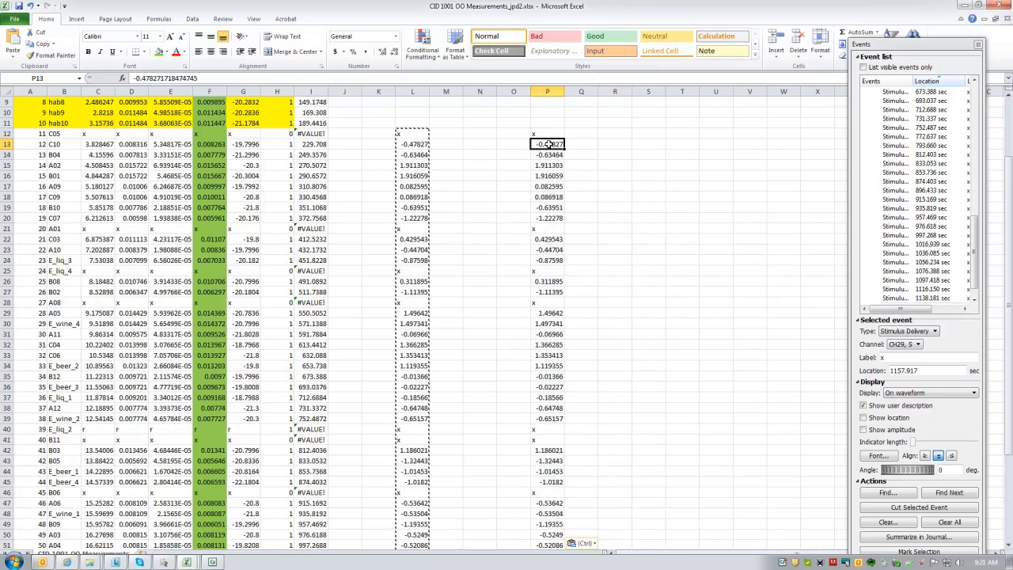
{"action": "key", "text": "Escape"}
{"action": "double_click", "coordinate": [556, 156]}
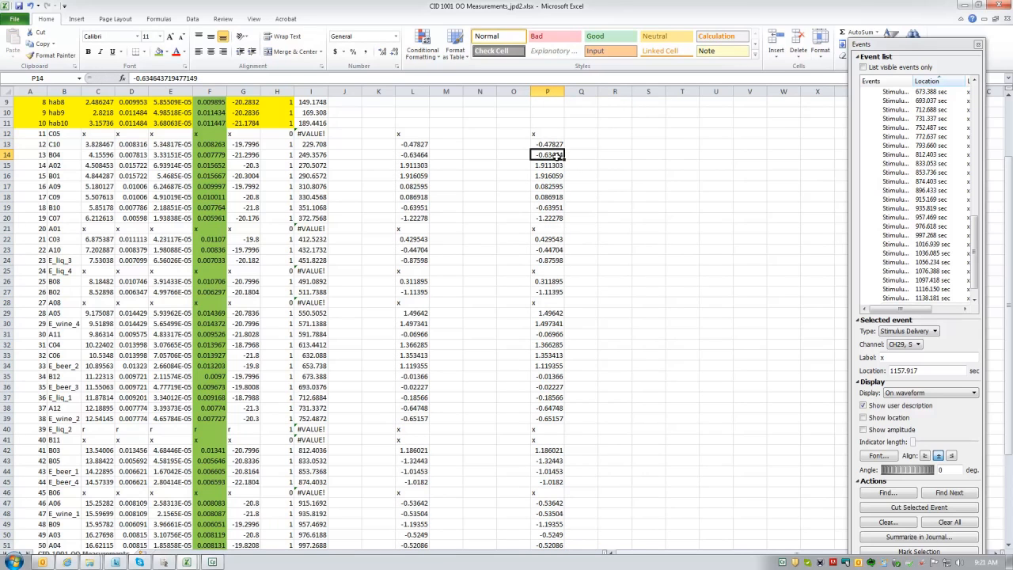
{"action": "left_click", "coordinate": [593, 187]}
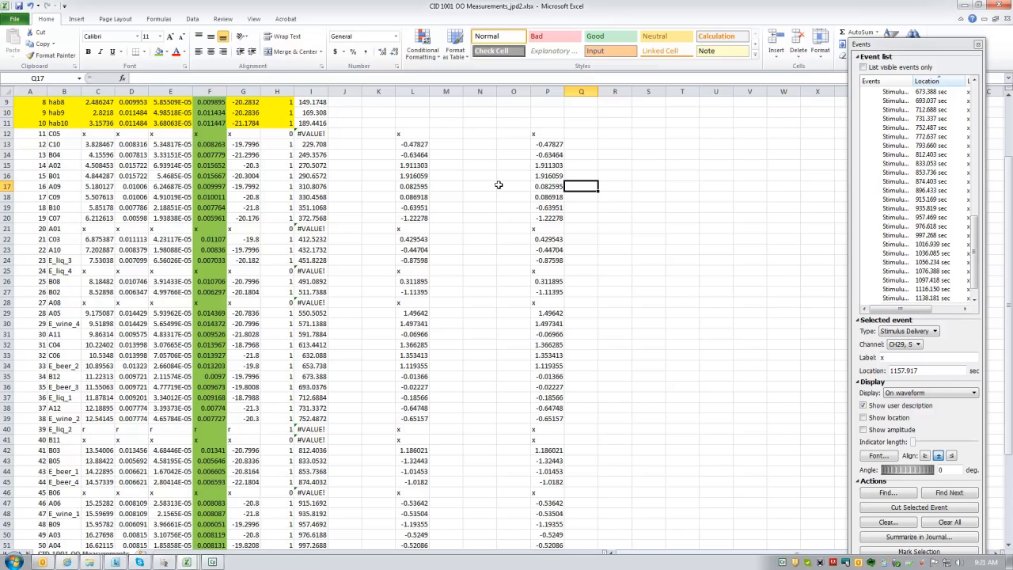
Step: Label the summary rows below the data with mean in E61 and SD in E62
{"action": "scroll", "coordinate": [356, 214], "scroll_direction": "up", "scroll_amount": 3}
{"action": "left_click", "coordinate": [237, 240]}
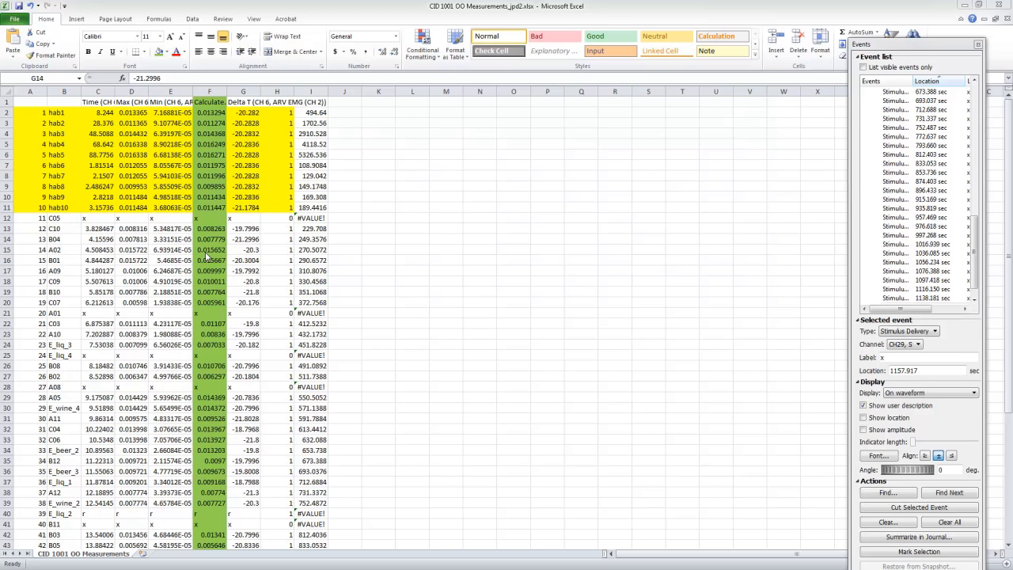
{"action": "scroll", "coordinate": [214, 293], "scroll_direction": "down", "scroll_amount": 4}
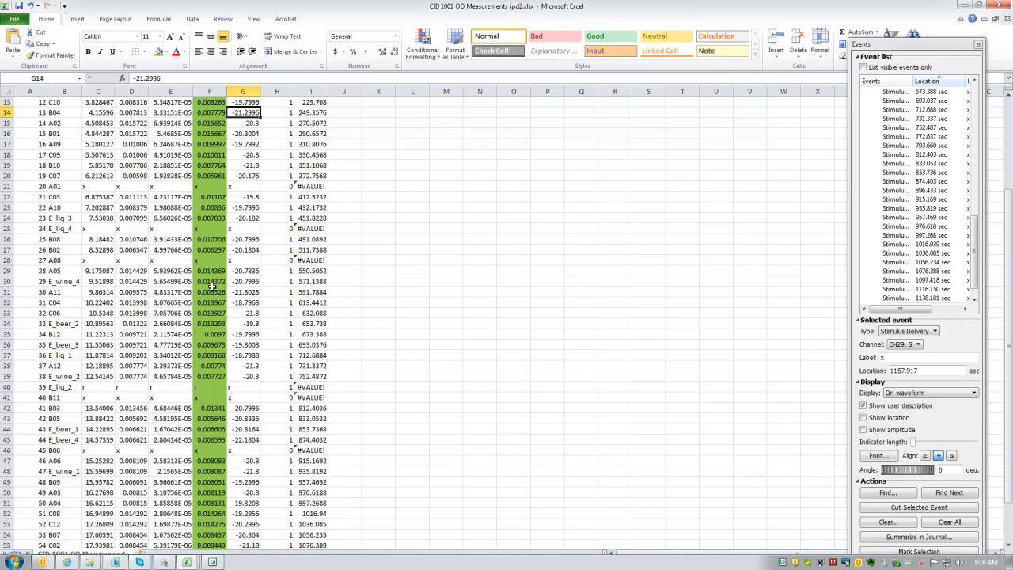
{"action": "scroll", "coordinate": [212, 291], "scroll_direction": "down", "scroll_amount": 10}
{"action": "left_click", "coordinate": [167, 299]}
{"action": "key", "text": "Up"}
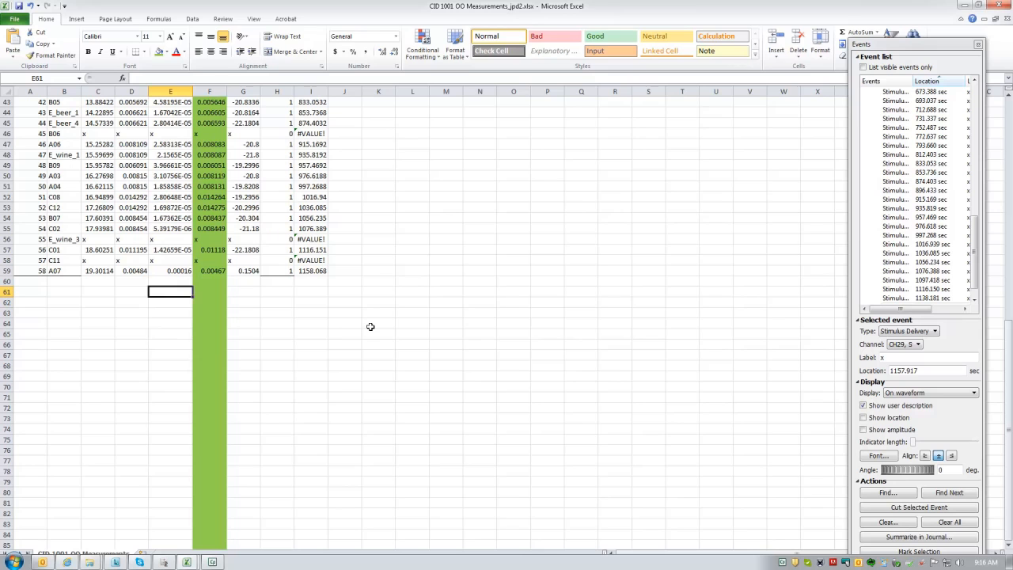
{"action": "type", "text": "mean"}
{"action": "key", "text": "Return"}
{"action": "type", "text": "sD"}
{"action": "key", "text": "Tab"}
{"action": "key", "text": "Up"}
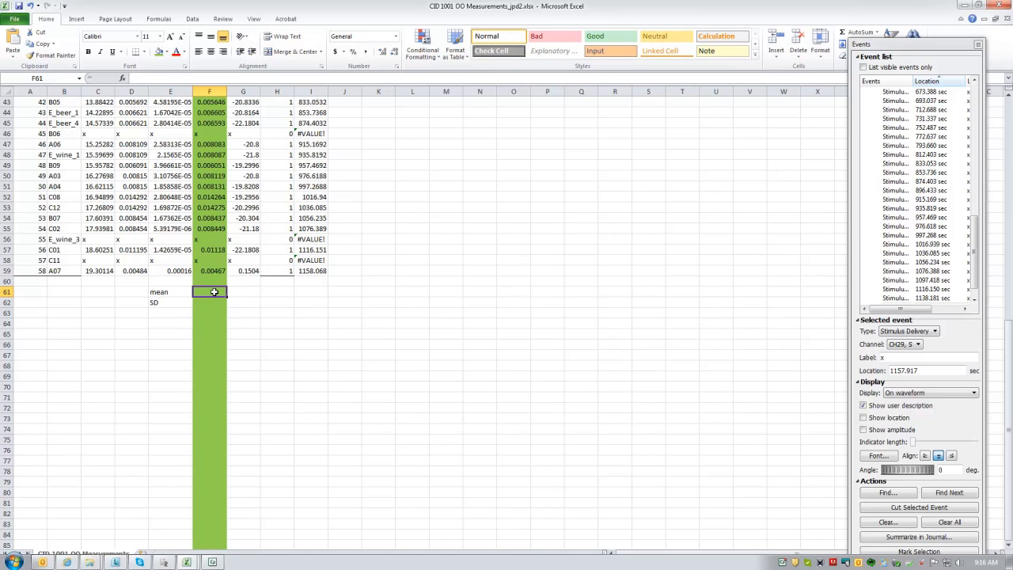
{"action": "scroll", "coordinate": [214, 292], "scroll_direction": "up", "scroll_amount": 14}
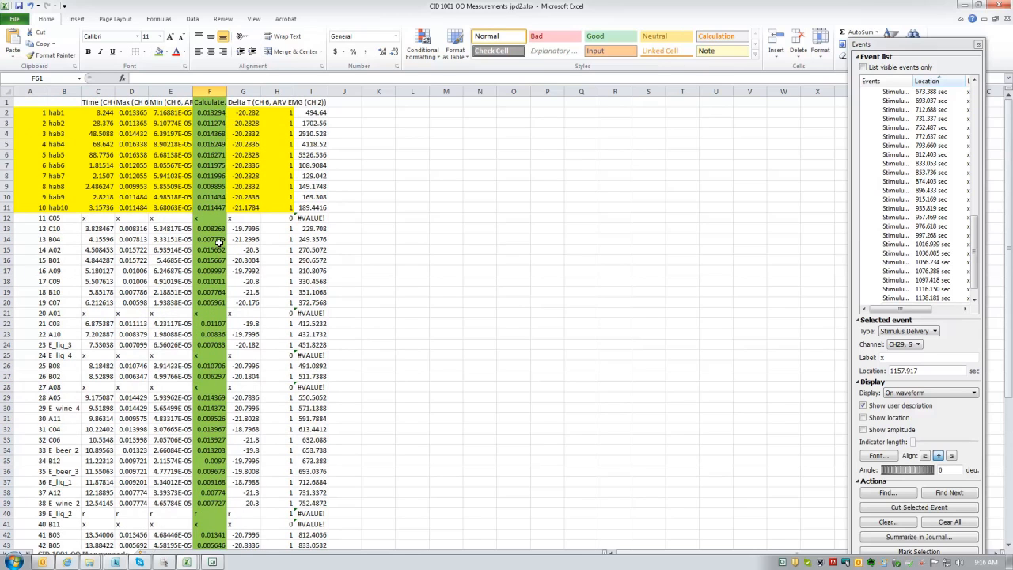
{"action": "scroll", "coordinate": [220, 231], "scroll_direction": "down", "scroll_amount": 12}
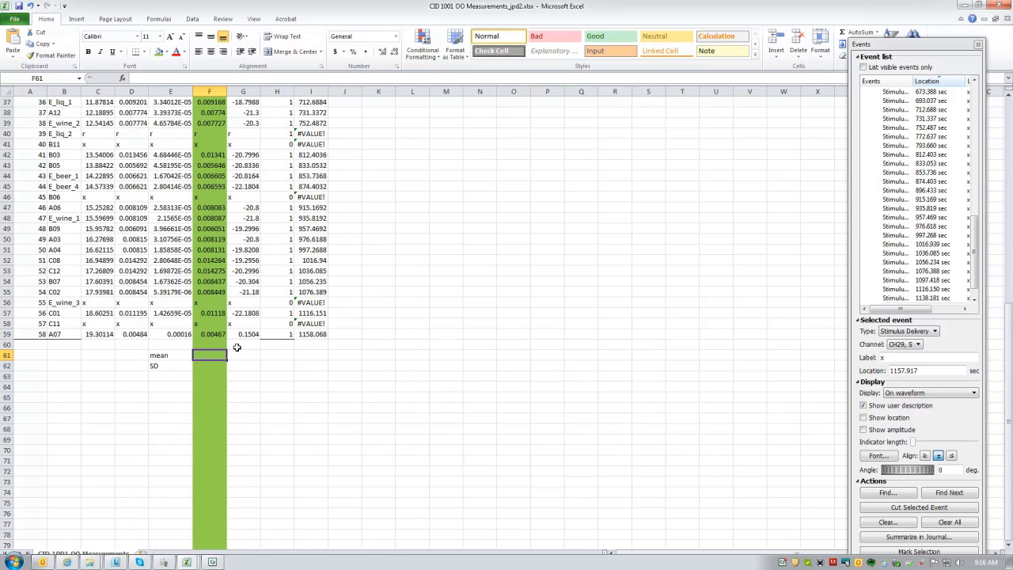
{"action": "type", "text": "="}
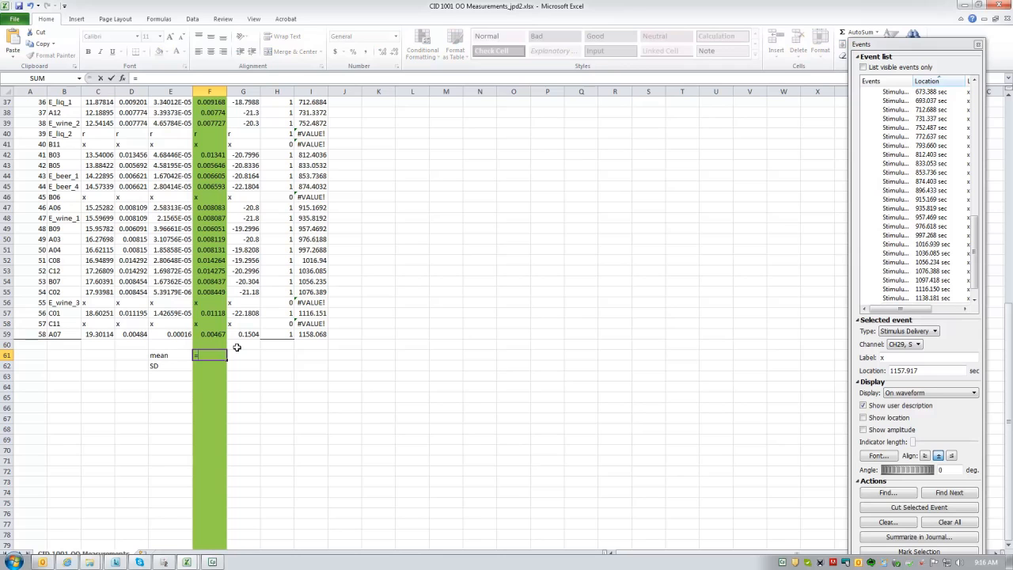
{"action": "type", "text": "average"}
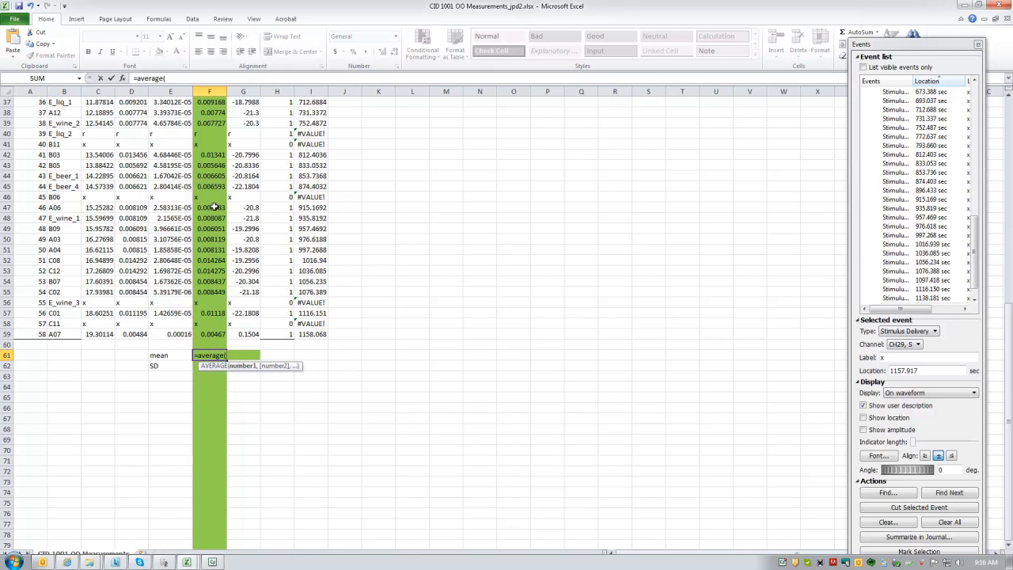
{"action": "type", "text": "("}
{"action": "scroll", "coordinate": [215, 170], "scroll_direction": "up", "scroll_amount": 6}
{"action": "scroll", "coordinate": [214, 171], "scroll_direction": "up", "scroll_amount": 3}
{"action": "scroll", "coordinate": [212, 135], "scroll_direction": "up", "scroll_amount": 2}
{"action": "scroll", "coordinate": [211, 143], "scroll_direction": "down", "scroll_amount": 2}
{"action": "scroll", "coordinate": [212, 133], "scroll_direction": "up", "scroll_amount": 3}
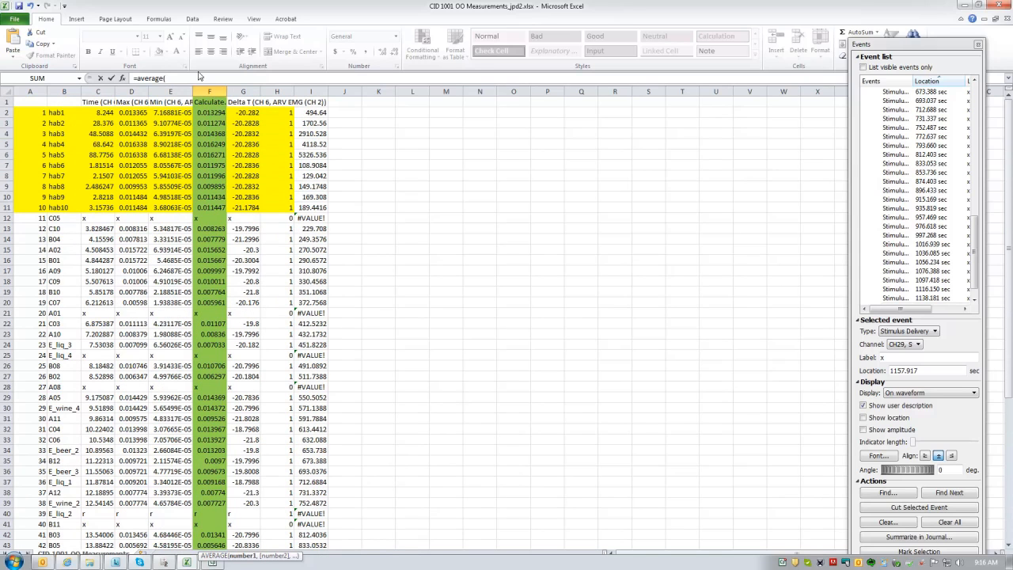
{"action": "left_click_drag", "start_coordinate": [214, 229], "coordinate": [212, 432]}
{"action": "key", "text": "Escape"}
{"action": "scroll", "coordinate": [212, 293], "scroll_direction": "down", "scroll_amount": 9}
{"action": "scroll", "coordinate": [206, 350], "scroll_direction": "up", "scroll_amount": 3}
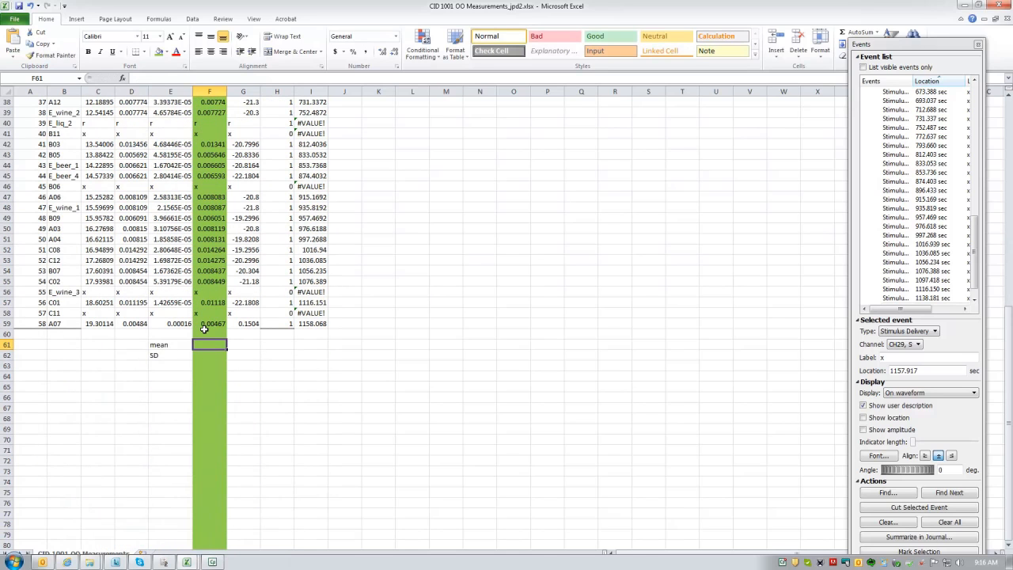
Step: Calculate the mean of the post-habituation measurements in F61 with =average(F12:F59)
{"action": "type", "text": "=average("}
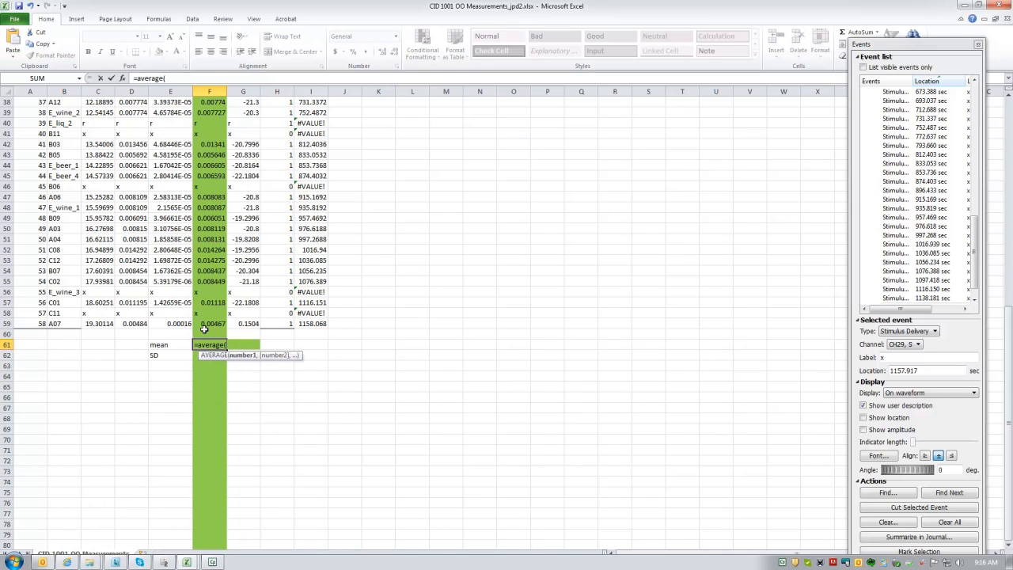
{"action": "scroll", "coordinate": [204, 329], "scroll_direction": "up", "scroll_amount": 11}
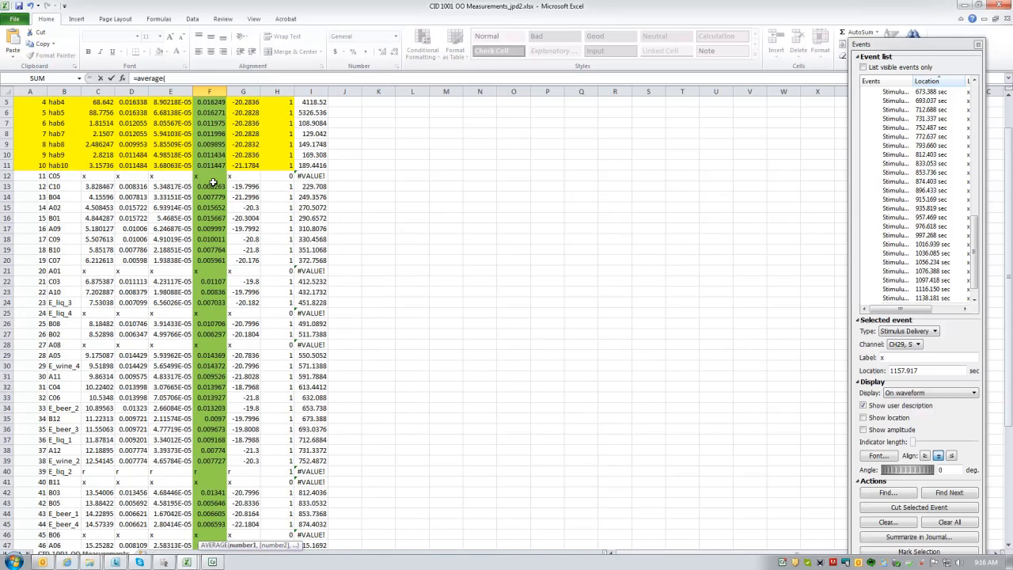
{"action": "left_click_drag", "start_coordinate": [211, 176], "coordinate": [208, 249]}
{"action": "left_click_drag", "start_coordinate": [202, 546], "coordinate": [212, 492]}
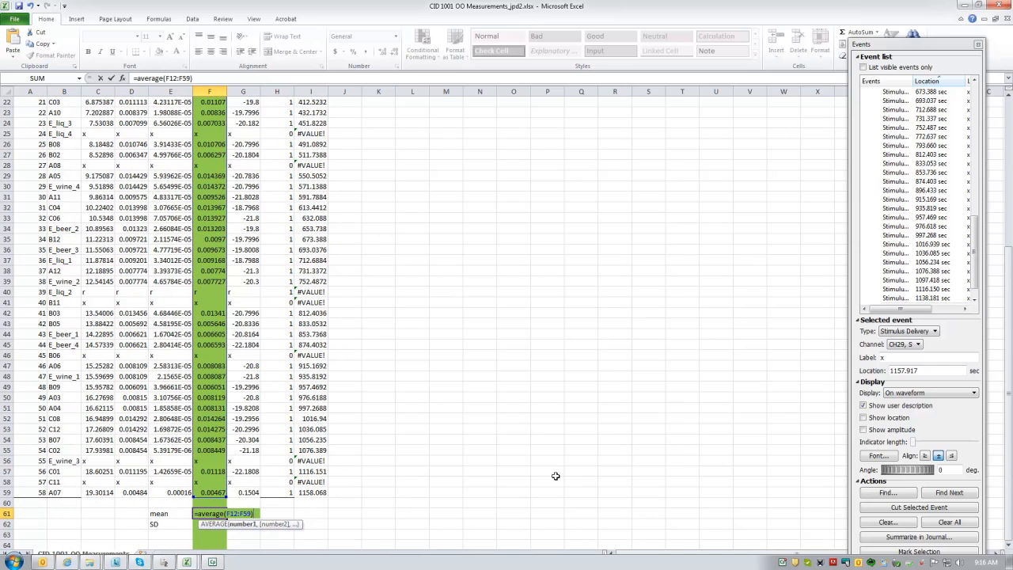
{"action": "type", "text": ")"}
{"action": "key", "text": "Return"}
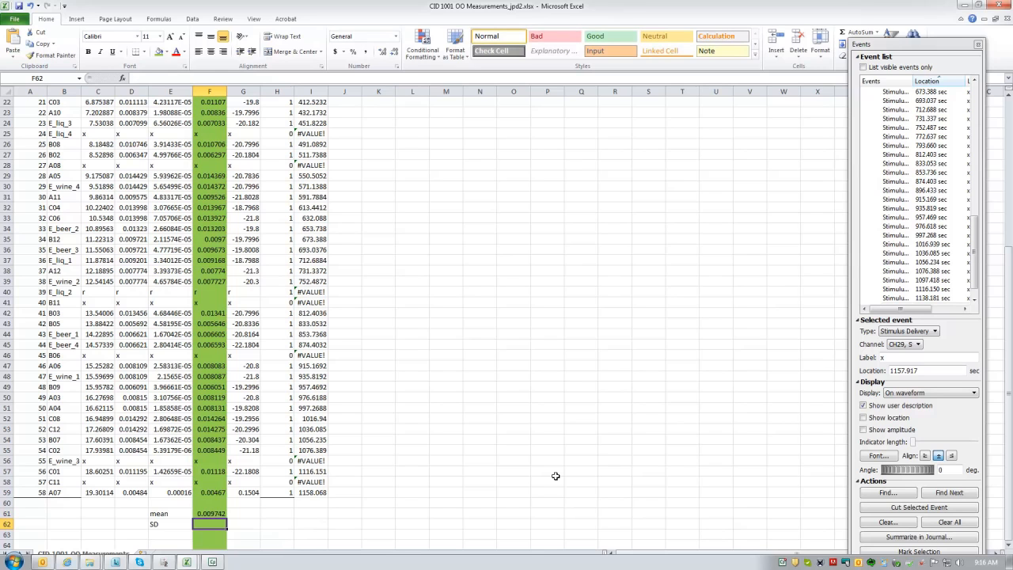
Step: Review the column F measurements used for the mean, from the last trial up to the habituation rows
{"action": "key", "text": "Up"}
{"action": "key", "text": "Up"}
{"action": "key", "text": "Up"}
{"action": "key", "text": "Up"}
{"action": "key", "text": "Down"}
{"action": "key", "text": "Down"}
{"action": "key", "text": "Down"}
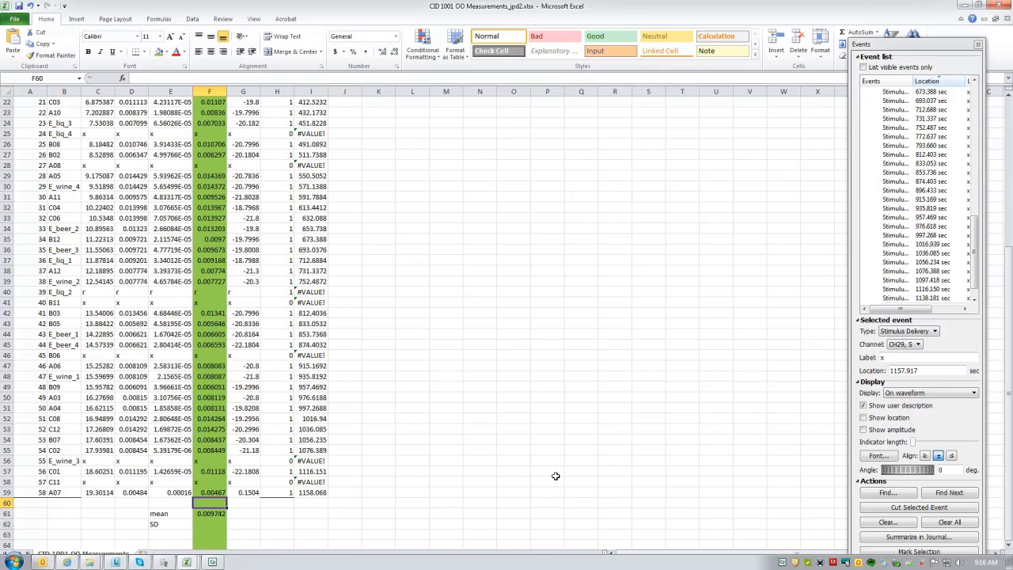
{"action": "key", "text": "Up"}
{"action": "key", "text": "Up"}
{"action": "scroll", "coordinate": [556, 476], "scroll_direction": "up", "scroll_amount": 7}
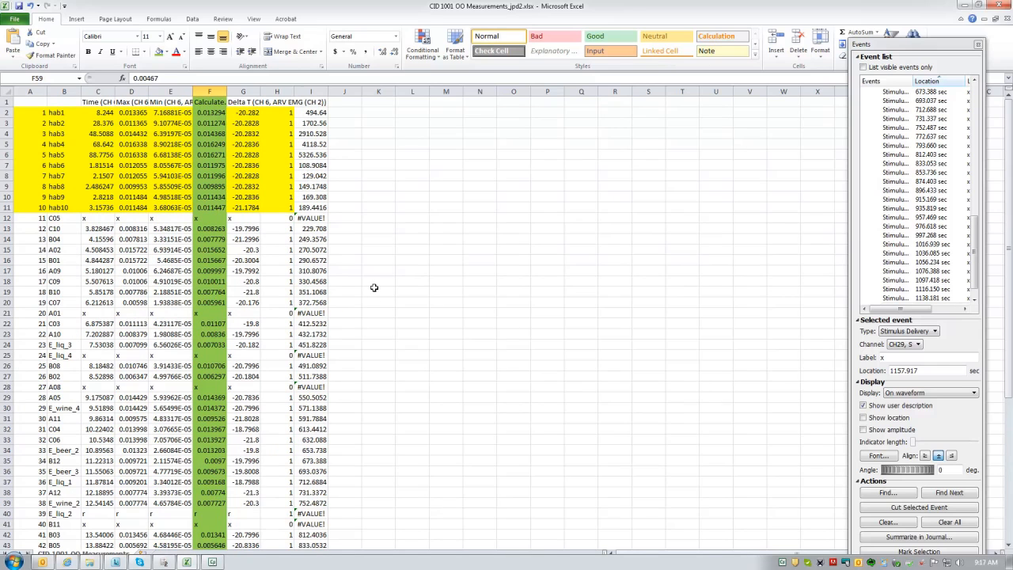
Step: Calculate the standard deviation of the post-habituation measurements in F62 with =stdev(F12:F59)
{"action": "scroll", "coordinate": [371, 291], "scroll_direction": "down", "scroll_amount": 11}
{"action": "left_click", "coordinate": [214, 398]}
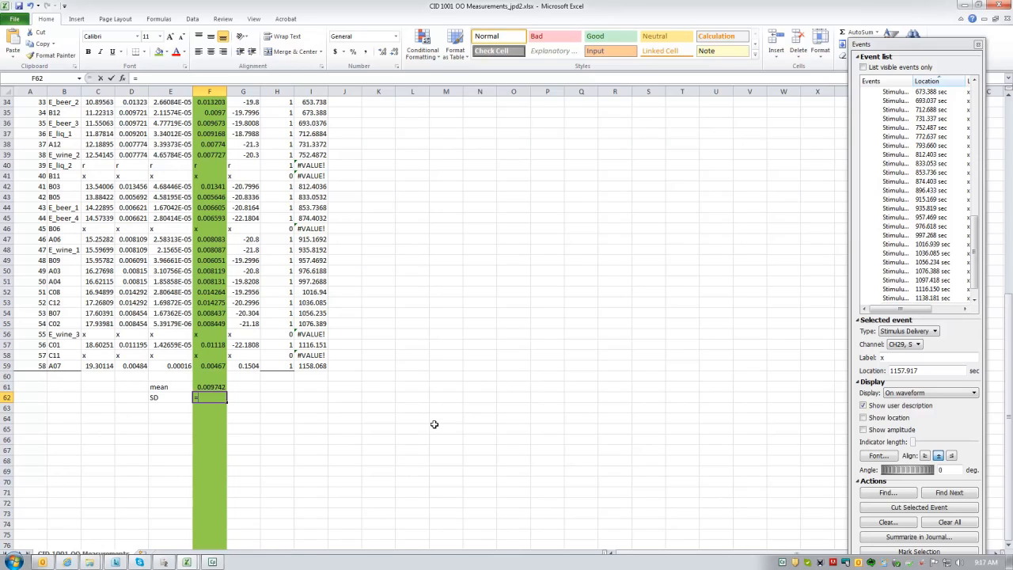
{"action": "type", "text": "="}
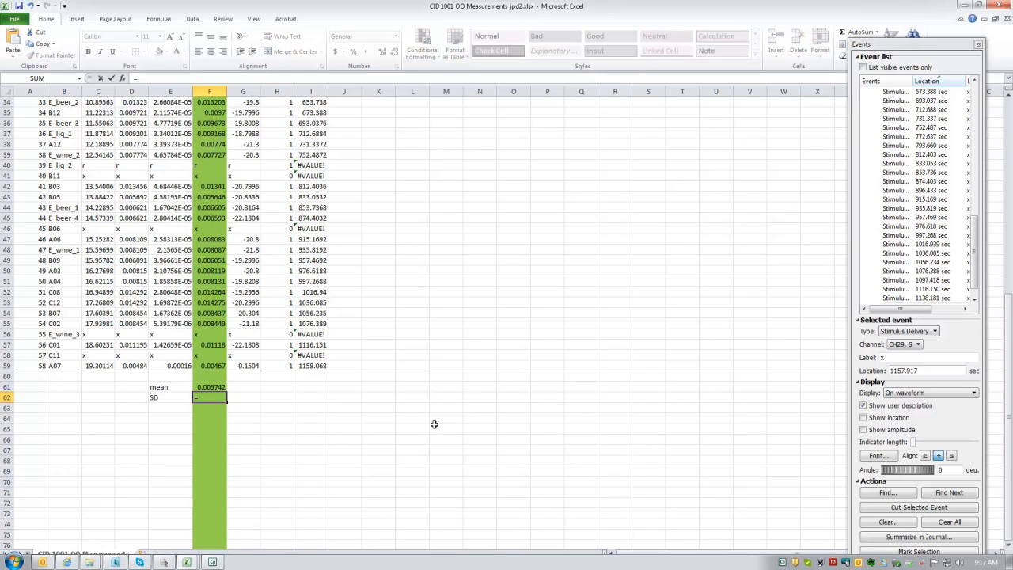
{"action": "type", "text": "stdev"}
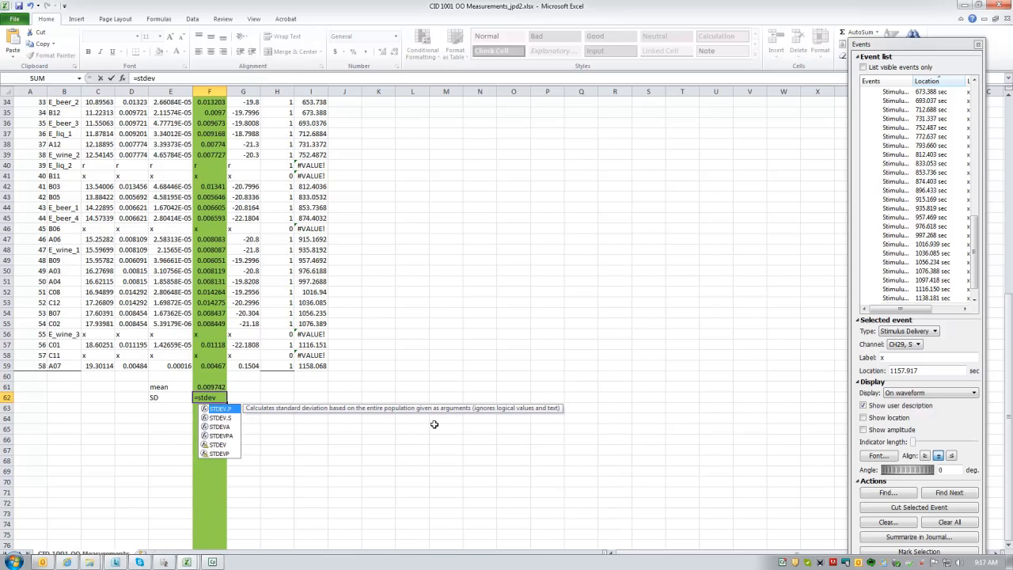
{"action": "type", "text": "("}
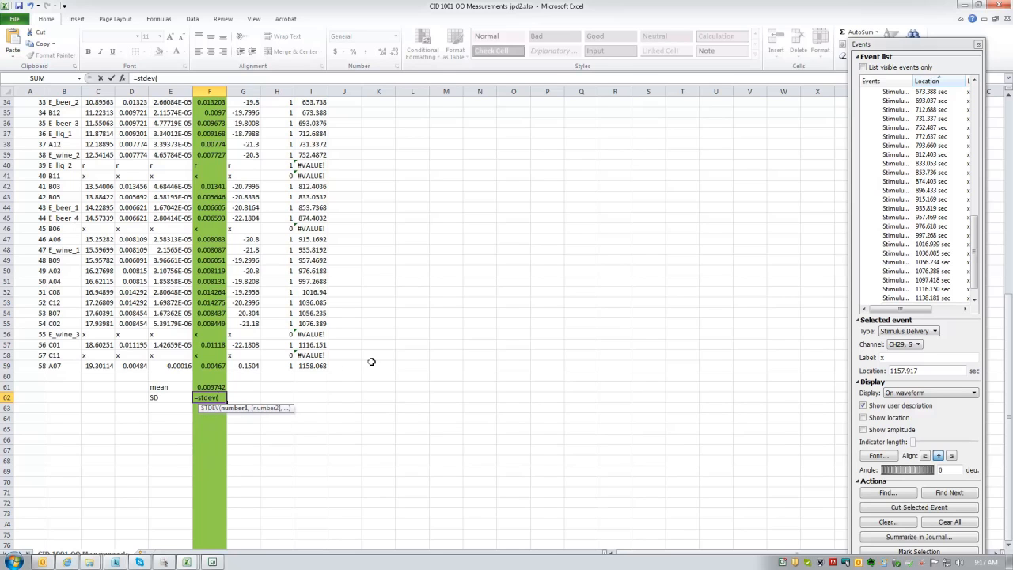
{"action": "left_click_drag", "start_coordinate": [216, 365], "coordinate": [211, 222]}
{"action": "type", "text": ")"}
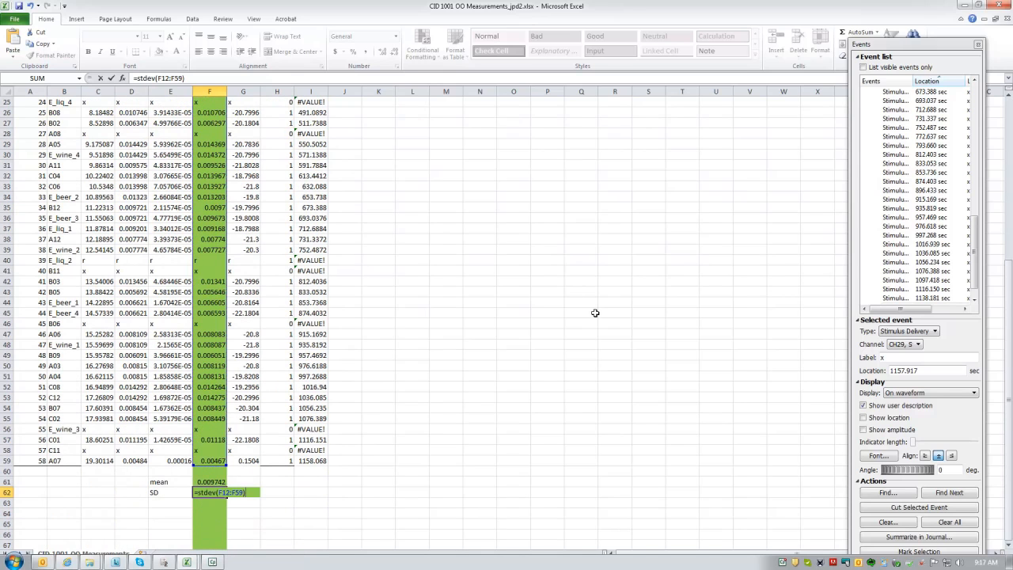
{"action": "key", "text": "Return"}
Step: Check the measured and excluded cells of the last trials in column F, between F56 and F59
{"action": "key", "text": "Up"}
{"action": "key", "text": "Up"}
{"action": "key", "text": "Up"}
{"action": "key", "text": "Up"}
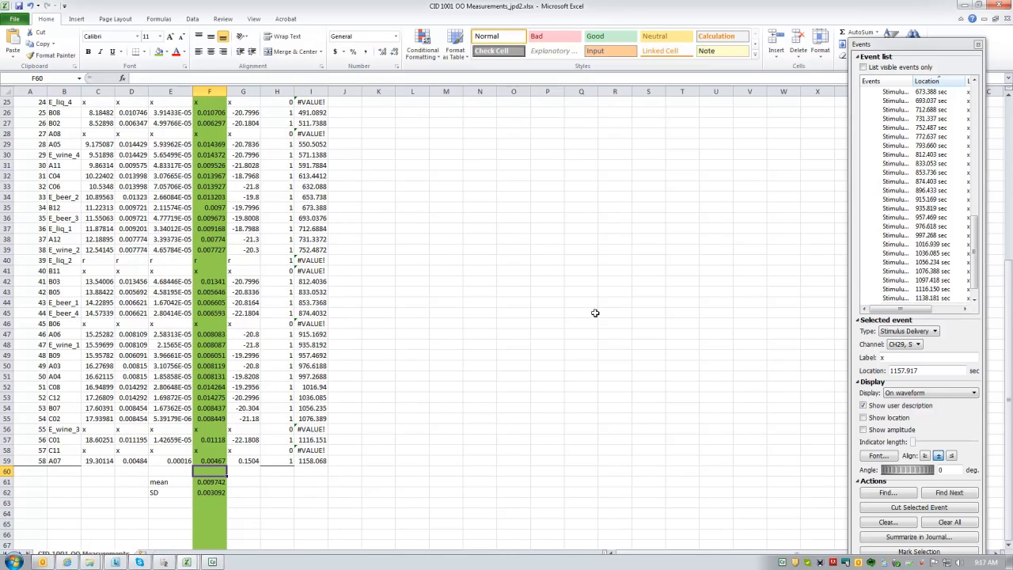
{"action": "key", "text": "Up"}
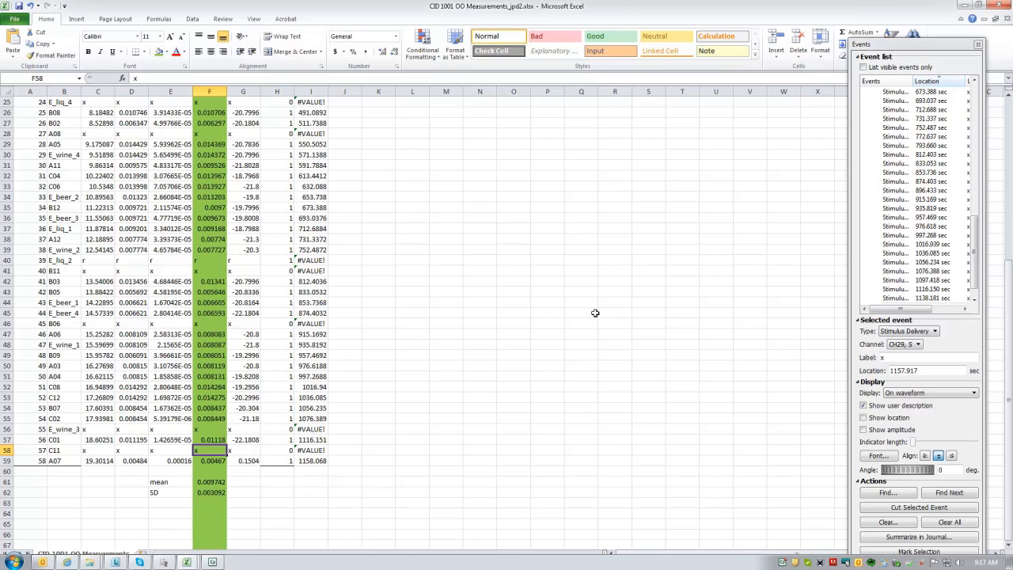
{"action": "key", "text": "Up"}
{"action": "key", "text": "Up"}
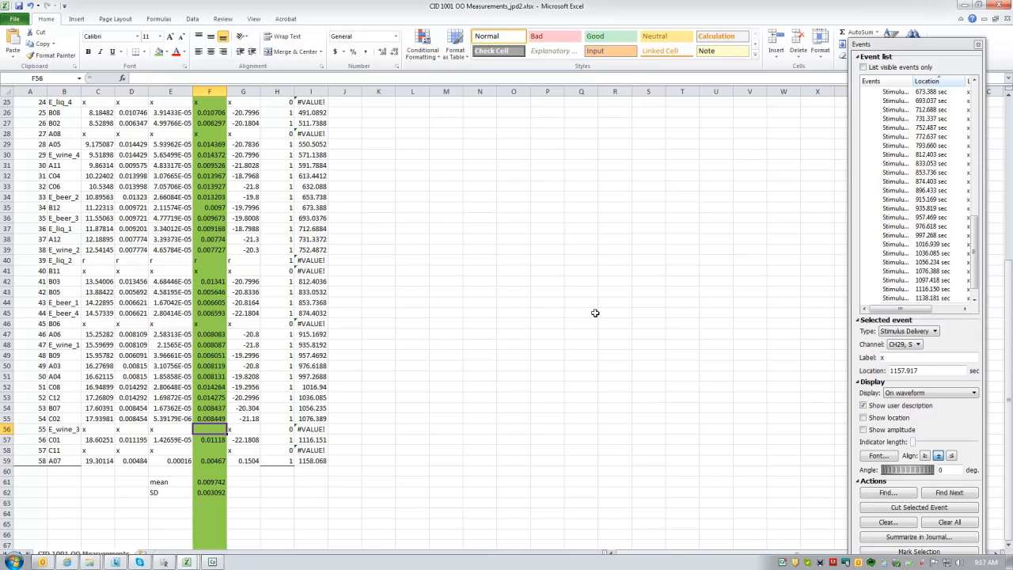
{"action": "key", "text": "Down"}
{"action": "key", "text": "Down"}
{"action": "key", "text": "Down"}
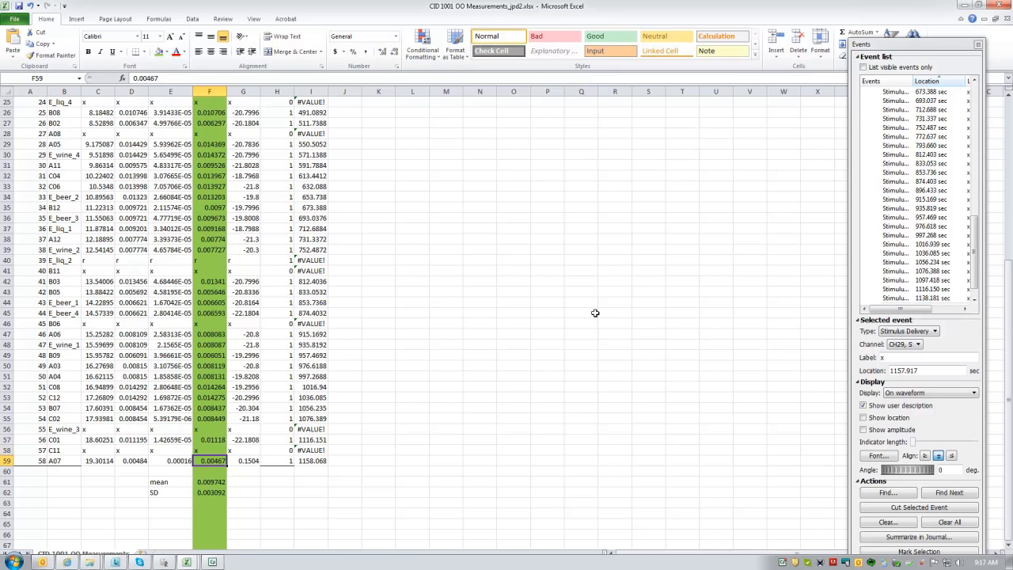
Step: Try clearing the A07 measurement in F59, and undo the deletion
{"action": "key", "text": "Delete"}
{"action": "key", "text": "ctrl+z"}
{"action": "key", "text": "Down"}
{"action": "key", "text": "Down"}
{"action": "key", "text": "Up"}
{"action": "key", "text": "Up"}
{"action": "key", "text": "Right"}
{"action": "key", "text": "Down"}
{"action": "key", "text": "Left"}
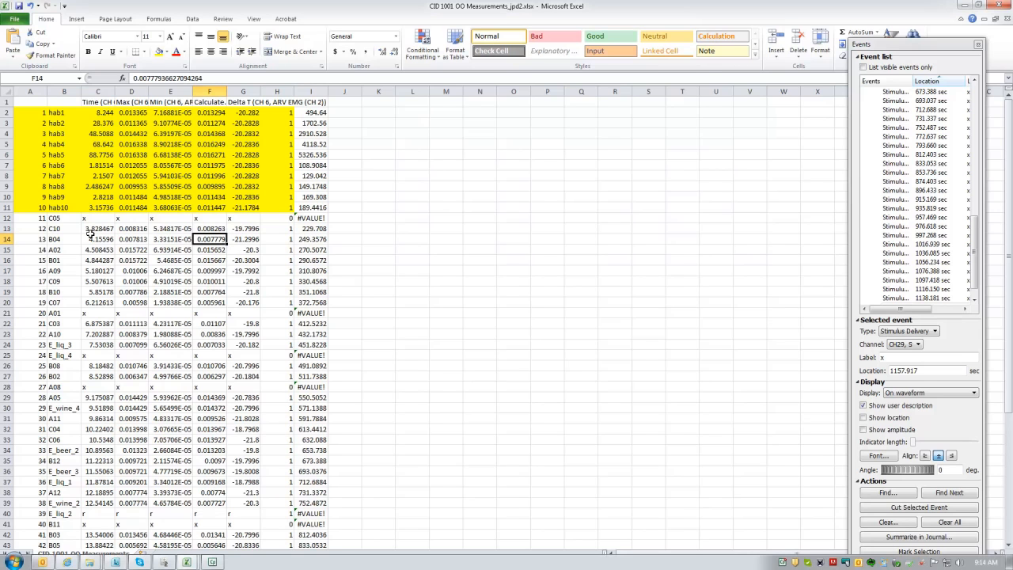
Step: Shade the whole Calculate column F with the standard light green fill
{"action": "left_click", "coordinate": [102, 92]}
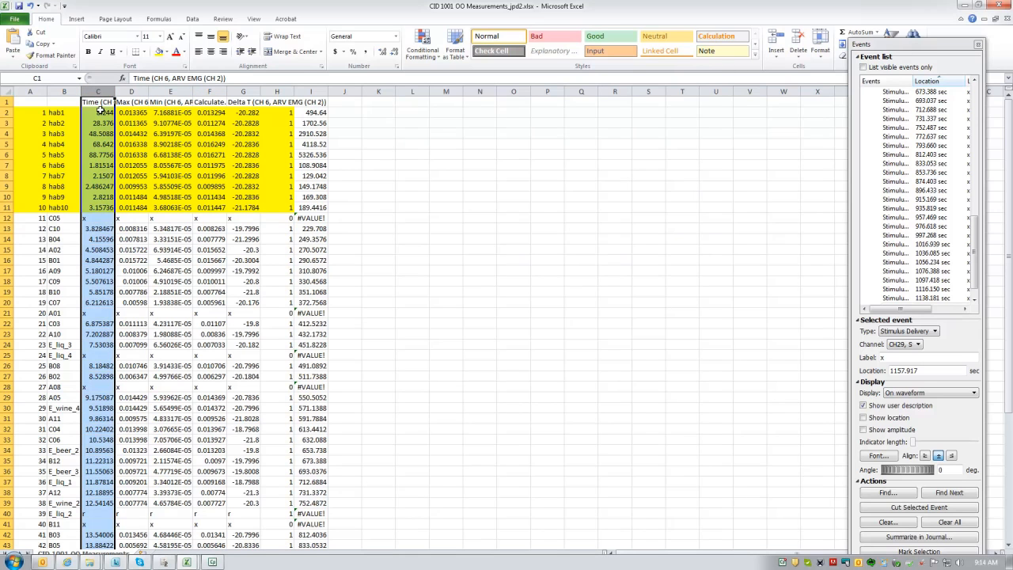
{"action": "left_click", "coordinate": [132, 93]}
{"action": "left_click", "coordinate": [170, 94]}
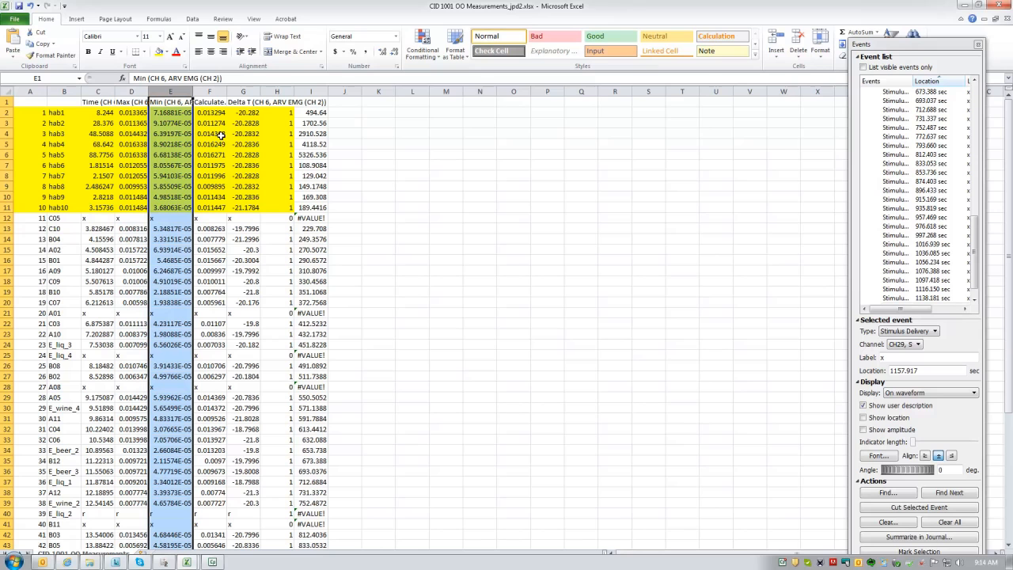
{"action": "left_click", "coordinate": [212, 92]}
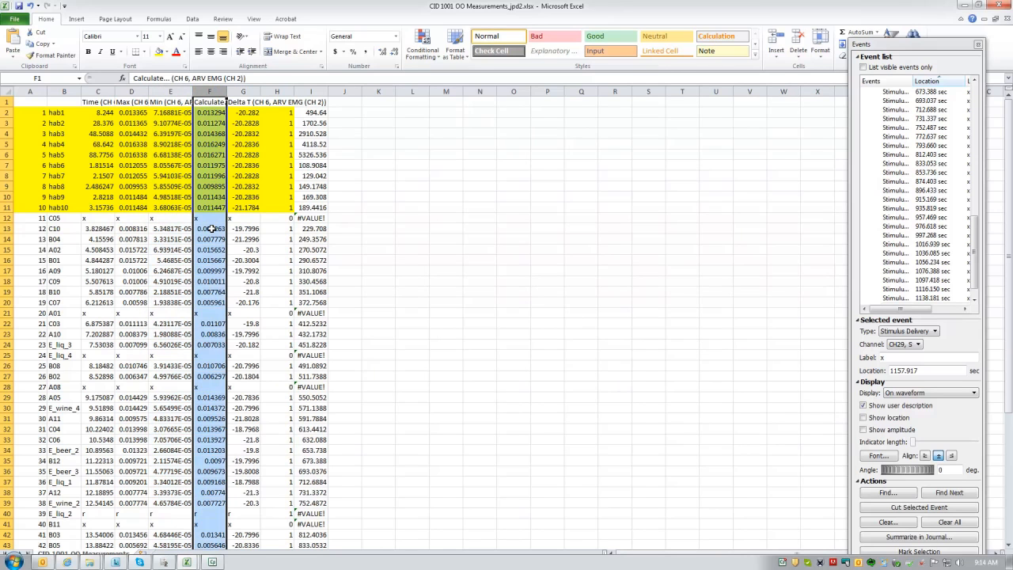
{"action": "left_click", "coordinate": [164, 52]}
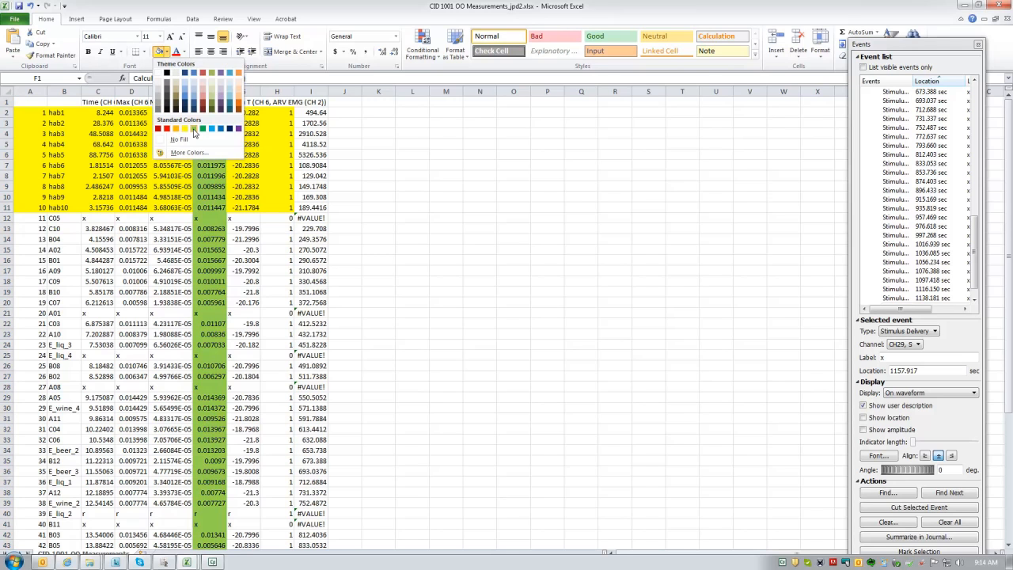
{"action": "left_click", "coordinate": [194, 131]}
{"action": "left_click", "coordinate": [233, 239]}
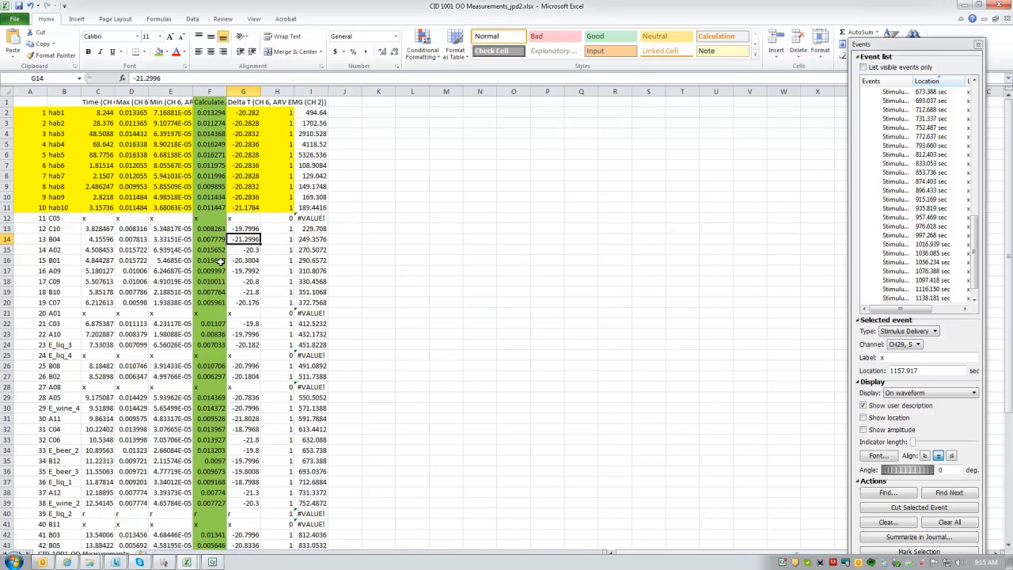
{"action": "scroll", "coordinate": [225, 234], "scroll_direction": "down", "scroll_amount": 2}
{"action": "scroll", "coordinate": [226, 246], "scroll_direction": "down", "scroll_amount": 2}
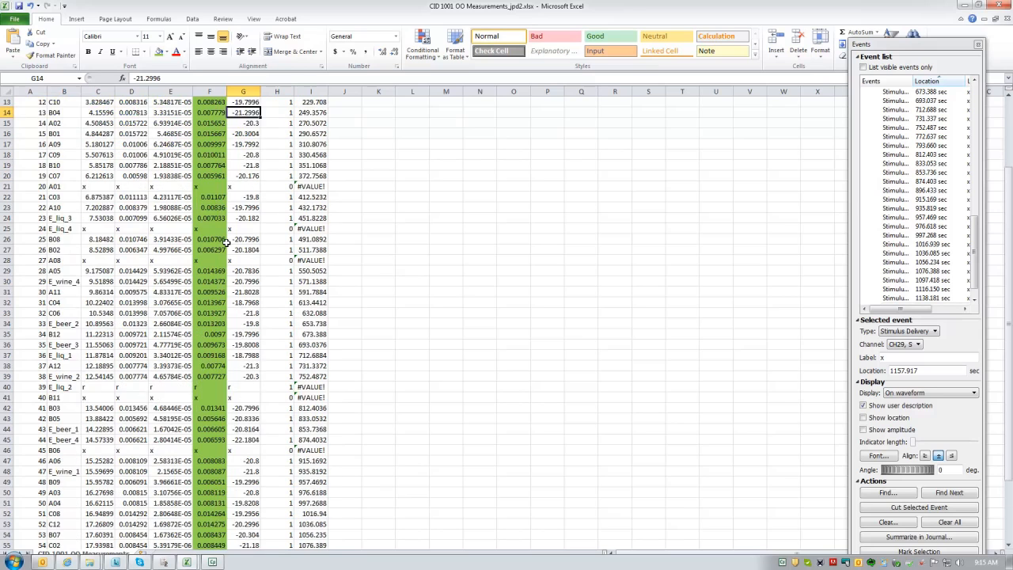
{"action": "scroll", "coordinate": [220, 231], "scroll_direction": "up", "scroll_amount": 4}
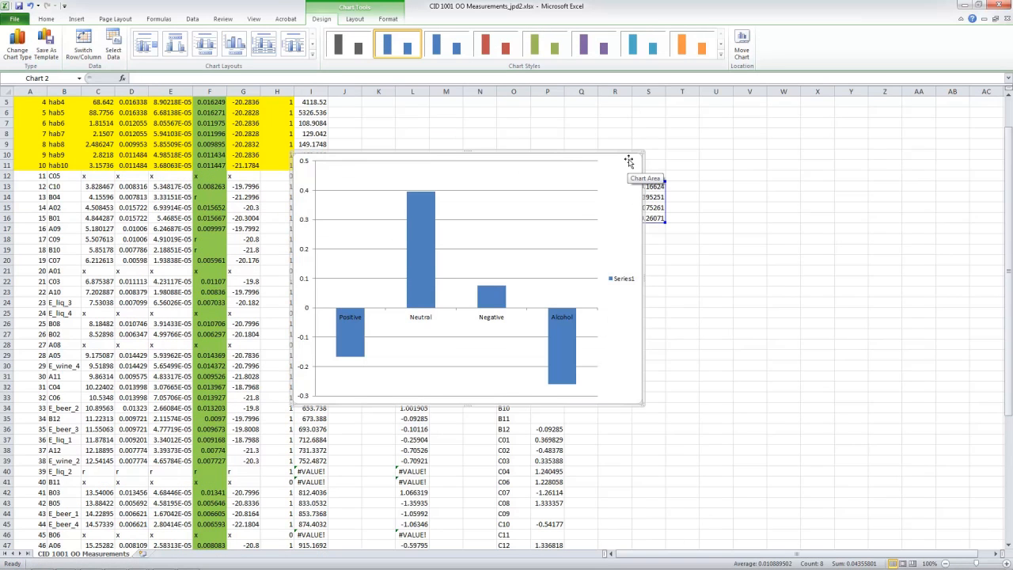
Step: Move the chart below the condition averages and copy the Positive, Neutral, Negative and Alcohol labels and averages in R13:S16
{"action": "left_click_drag", "start_coordinate": [629, 161], "coordinate": [787, 307]}
{"action": "left_click", "coordinate": [717, 218]}
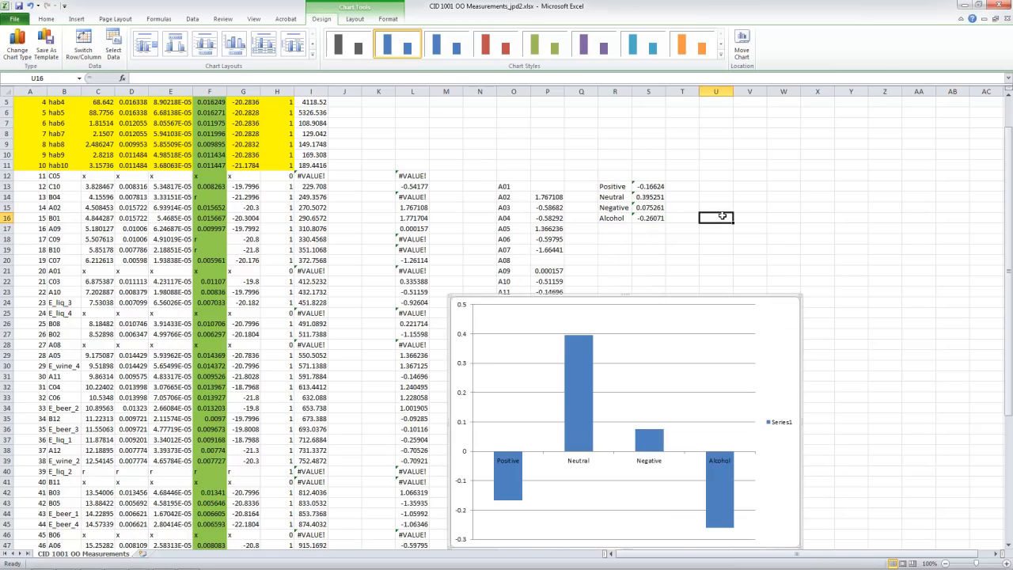
{"action": "left_click_drag", "start_coordinate": [624, 188], "coordinate": [643, 214]}
{"action": "key", "text": "ctrl+c"}
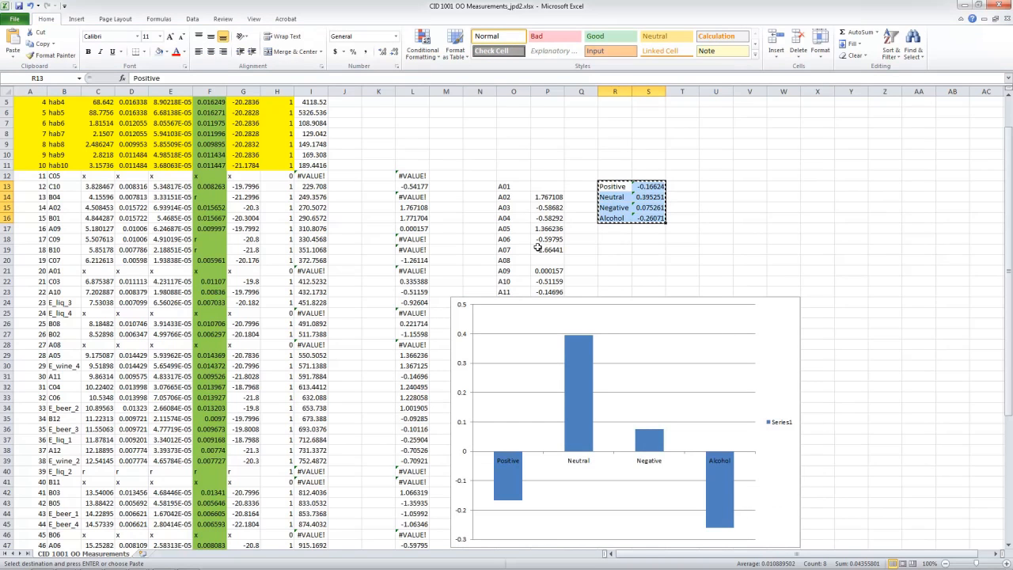
Step: Create a new blank workbook and paste the copied labels and averages as values starting at B4
{"action": "key", "text": "ctrl+n"}
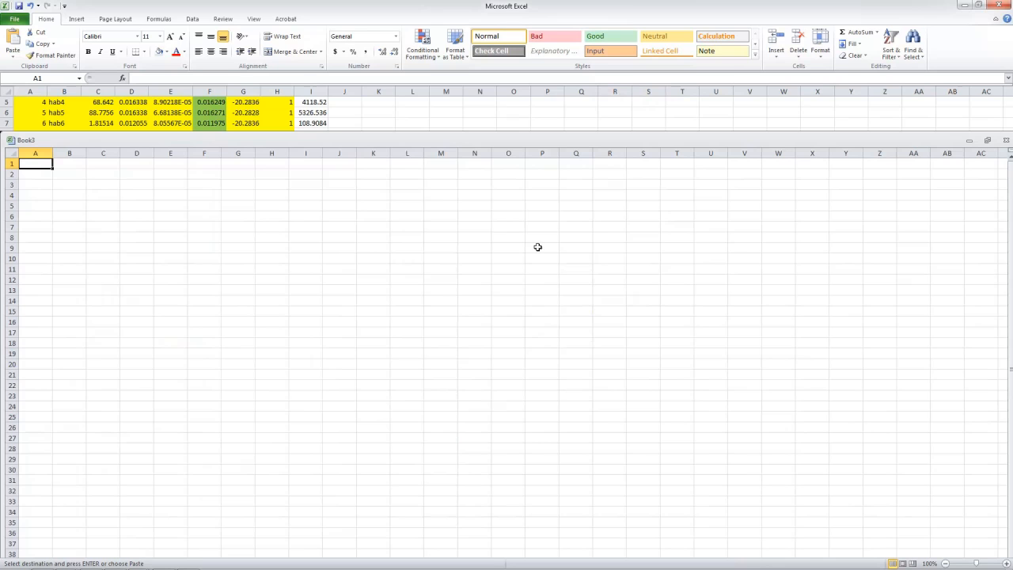
{"action": "left_click", "coordinate": [67, 196]}
{"action": "right_click", "coordinate": [67, 197]}
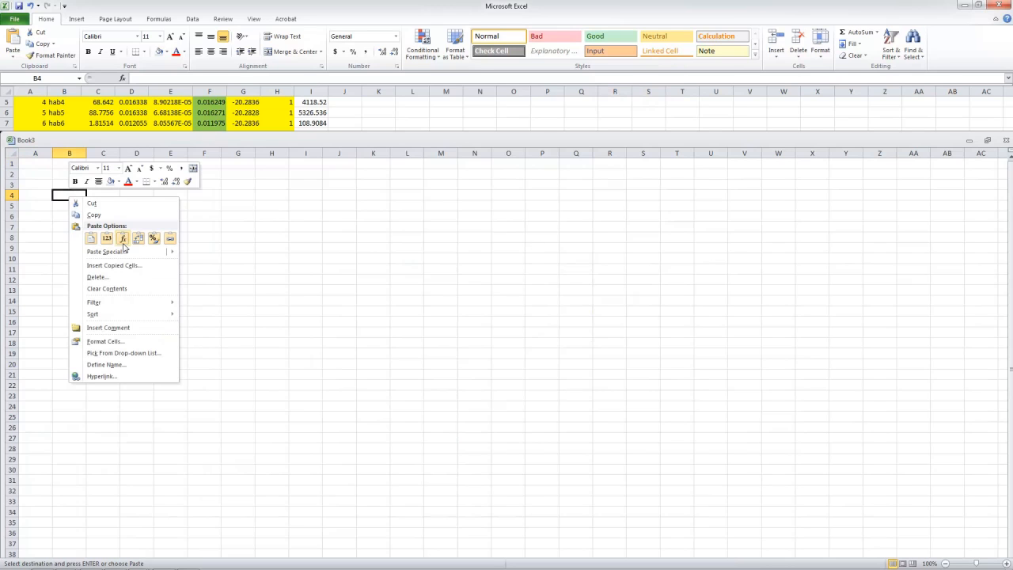
{"action": "left_click", "coordinate": [111, 242]}
{"action": "left_click", "coordinate": [274, 270]}
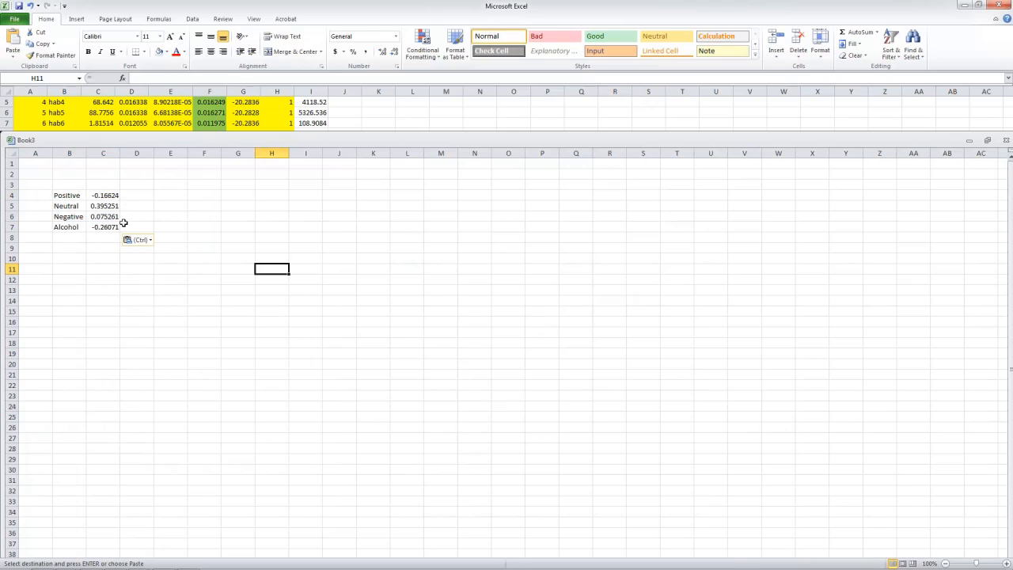
Step: Enter the heading CID in A1 and the ID 1001 in A2
{"action": "left_click", "coordinate": [41, 166]}
{"action": "type", "text": "CID"}
{"action": "key", "text": "Return"}
{"action": "type", "text": "1001"}
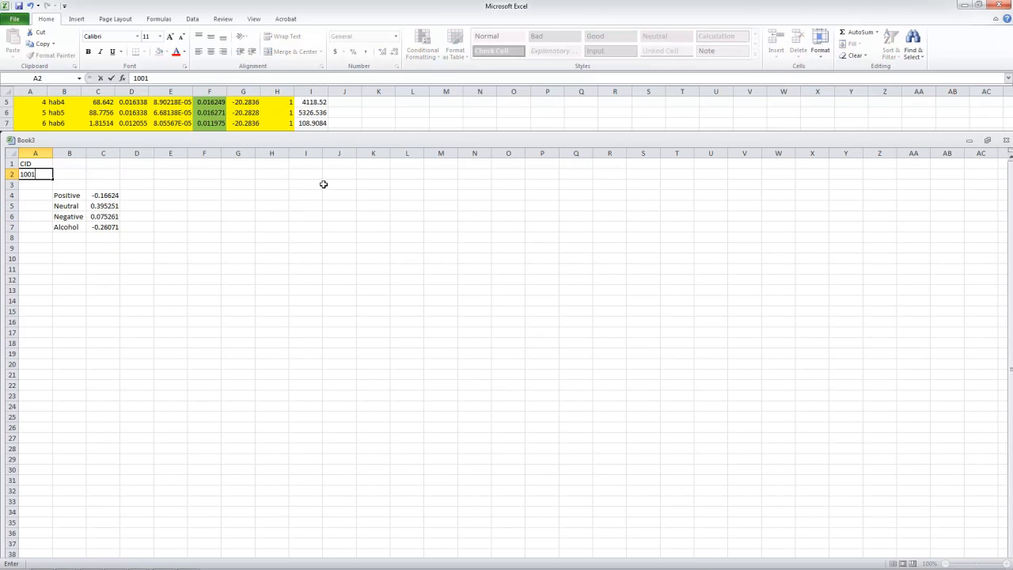
{"action": "key", "text": "Return"}
Step: Add the column headings Postive, Neutral, Negative and Alcohol in B1 to E1
{"action": "key", "text": "Up"}
{"action": "key", "text": "Right"}
{"action": "key", "text": "Right"}
{"action": "key", "text": "Left"}
{"action": "key", "text": "Left"}
{"action": "key", "text": "Right"}
{"action": "key", "text": "Up"}
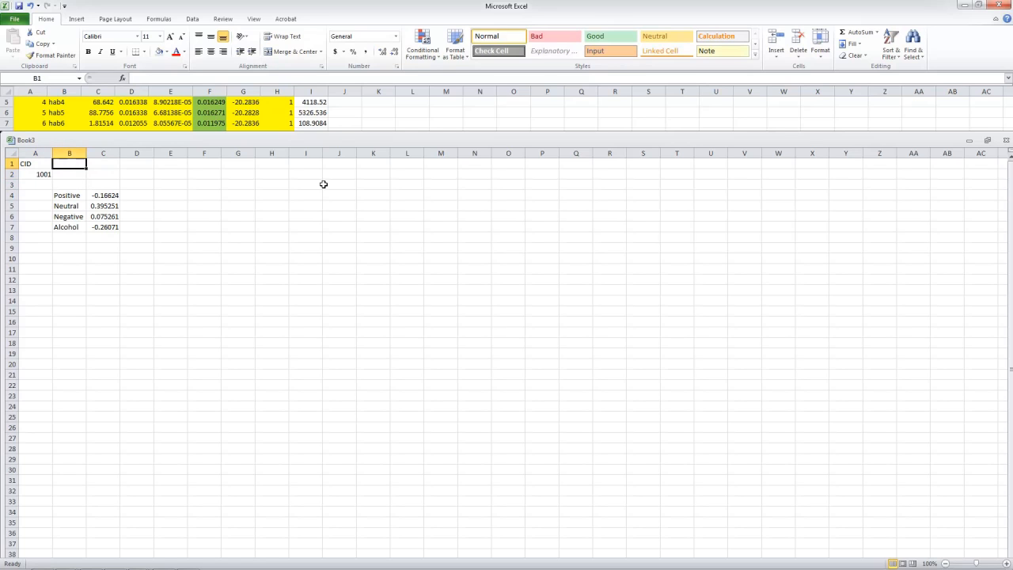
{"action": "type", "text": "Postive"}
{"action": "key", "text": "Tab"}
{"action": "type", "text": "NM"}
{"action": "type", "text": "Neui"}
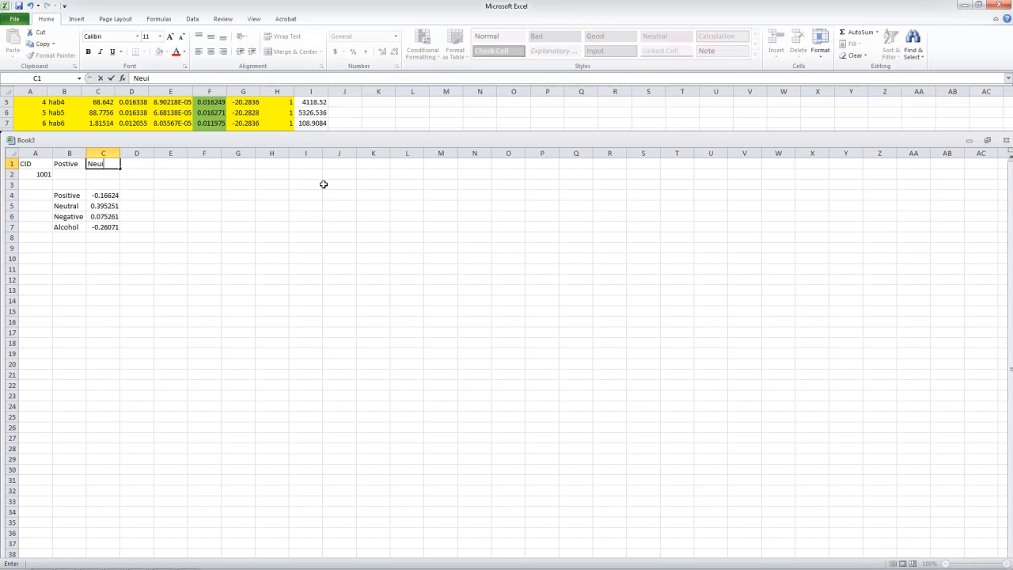
{"action": "key", "text": "Tab"}
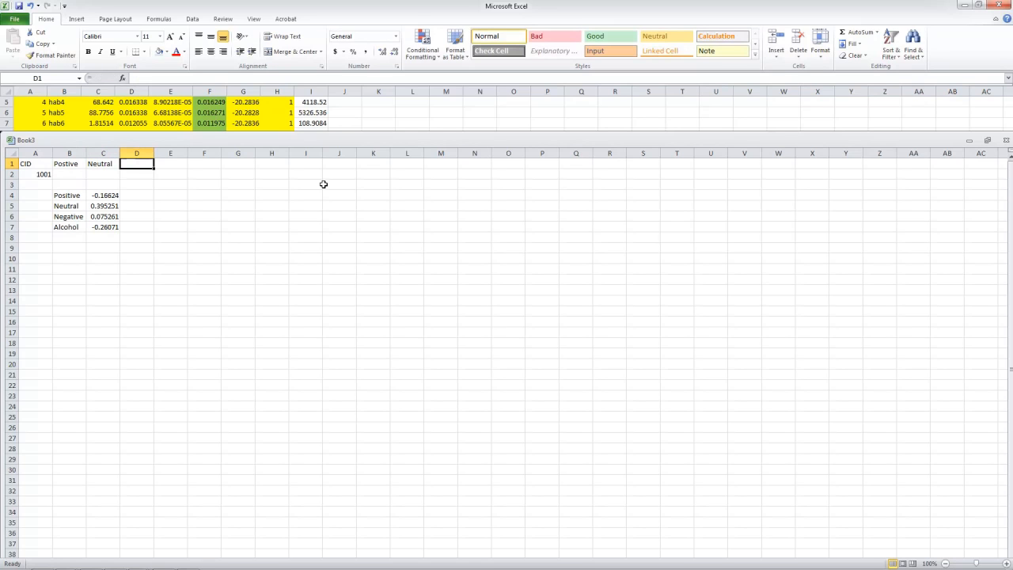
{"action": "type", "text": "Nega"}
{"action": "key", "text": "Tab"}
{"action": "type", "text": "Alcohol"}
Step: Copy the four averages in C4:C7 and paste them transposed into row 2 starting at B2
{"action": "key", "text": "Down"}
{"action": "key", "text": "Left"}
{"action": "key", "text": "Left"}
{"action": "key", "text": "Down"}
{"action": "key", "text": "Down"}
{"action": "key", "text": "shift+Down"}
{"action": "key", "text": "shift+Down"}
{"action": "key", "text": "shift+Down"}
{"action": "key", "text": "ctrl+c"}
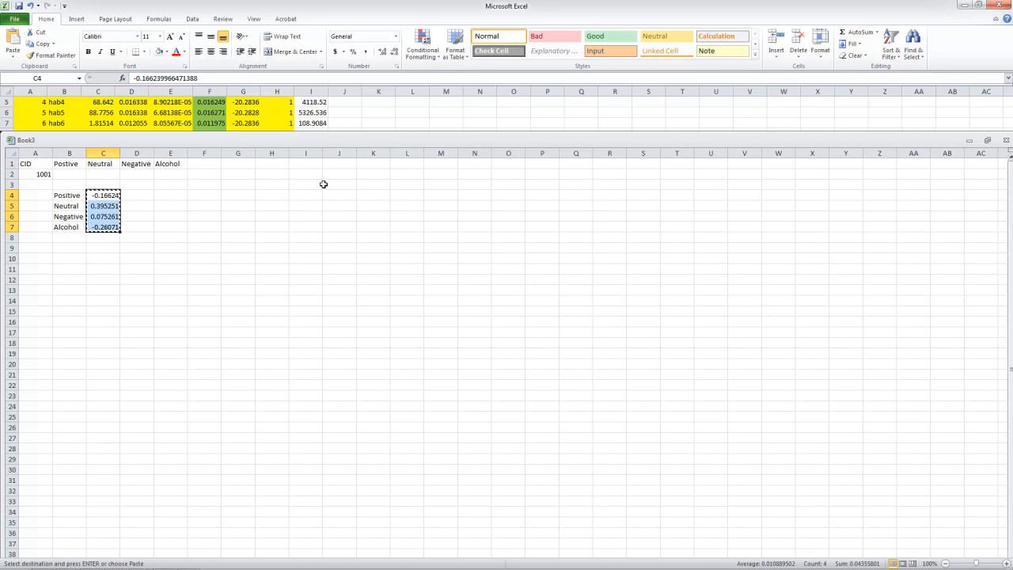
{"action": "left_click", "coordinate": [70, 174]}
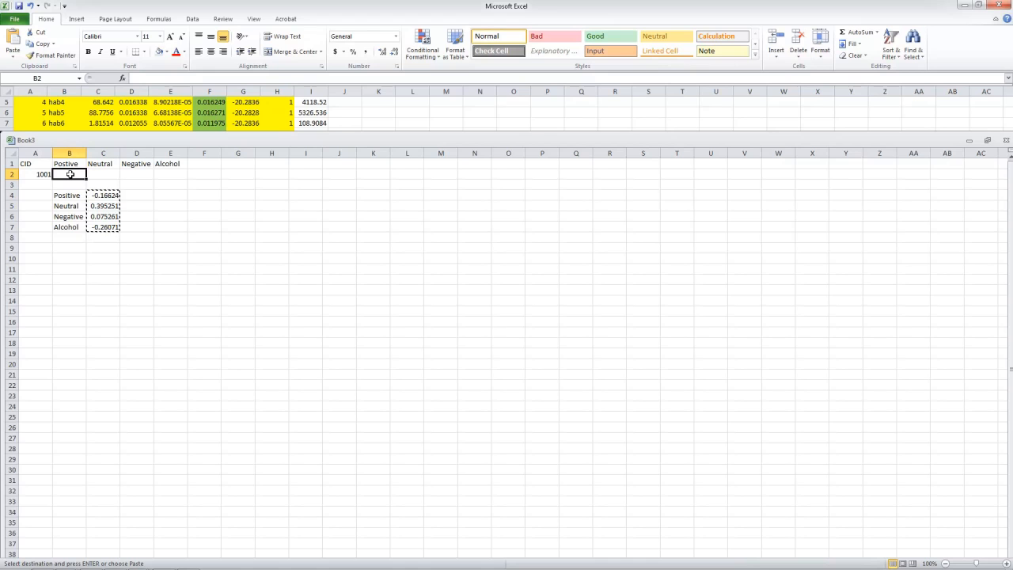
{"action": "right_click", "coordinate": [71, 174]}
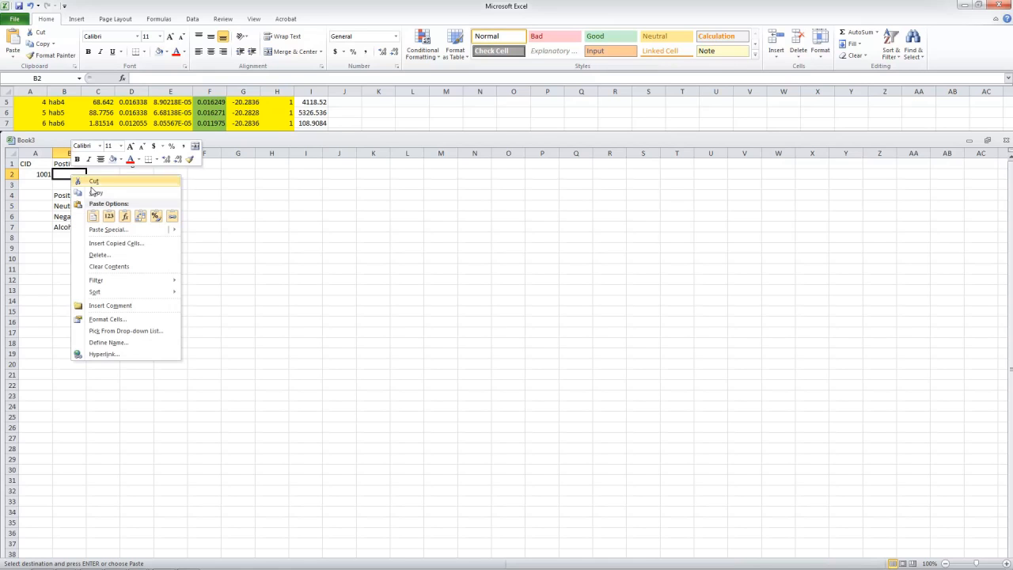
{"action": "left_click", "coordinate": [142, 221]}
{"action": "key", "text": "Escape"}
Step: Delete the leftover vertical labels and averages in B4:C7
{"action": "left_click", "coordinate": [152, 205]}
{"action": "left_click_drag", "start_coordinate": [68, 195], "coordinate": [109, 235]}
{"action": "key", "text": "Delete"}
Step: List the next CIDs below 1001 in column A, starting with 1002 in A3
{"action": "key", "text": "Left"}
{"action": "key", "text": "Up"}
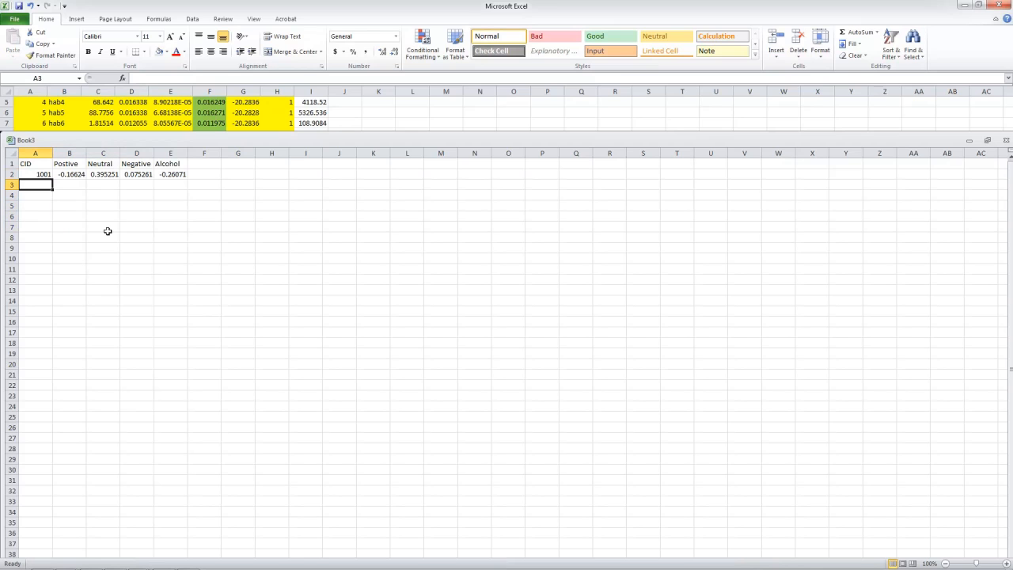
{"action": "type", "text": "10"}
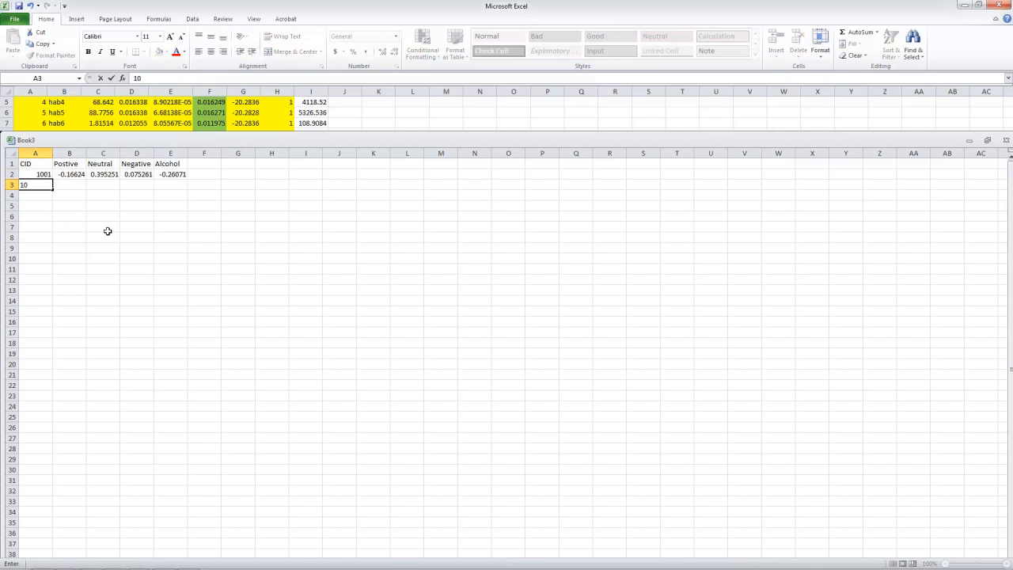
{"action": "type", "text": "02"}
{"action": "key", "text": "Return"}
{"action": "type", "text": "100"}
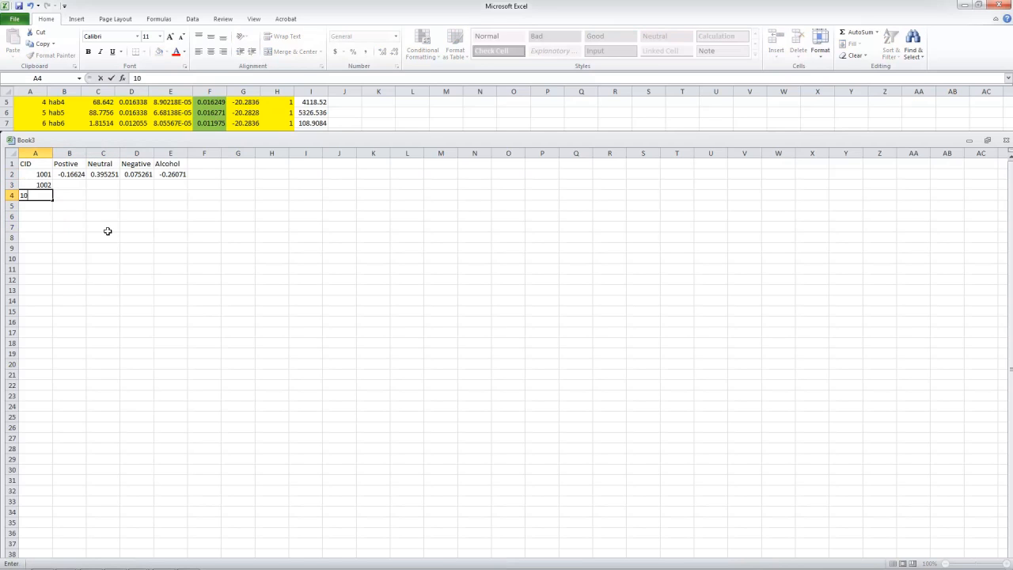
{"action": "left_click", "coordinate": [41, 192]}
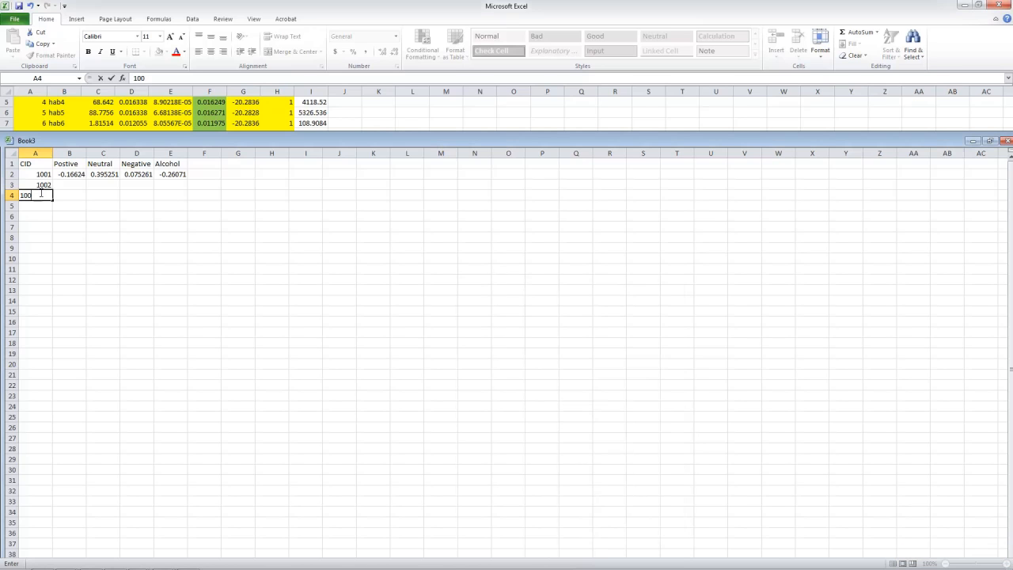
{"action": "key", "text": "Return"}
{"action": "key", "text": "Right"}
{"action": "key", "text": "Up"}
{"action": "key", "text": "Up"}
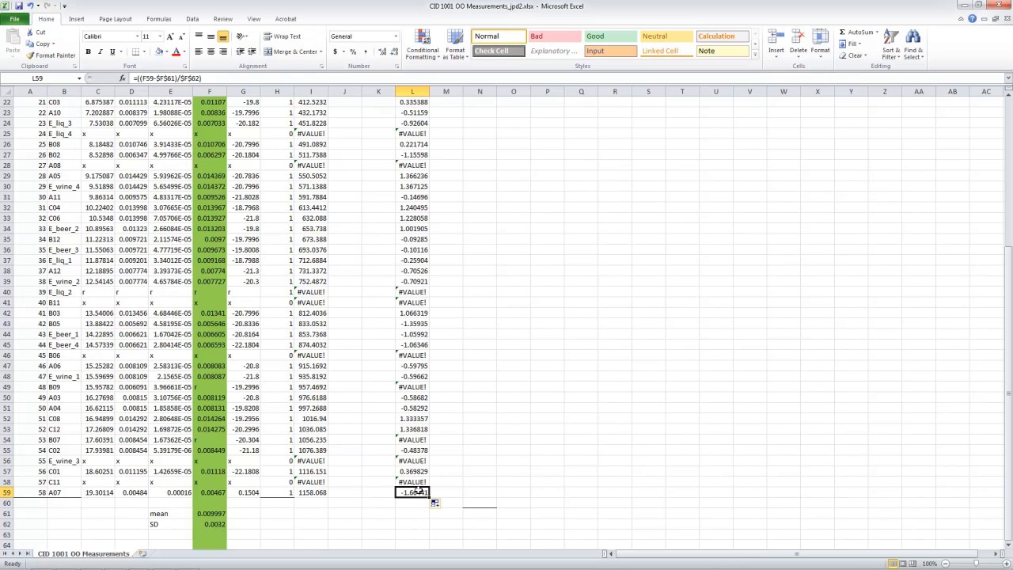
Step: Inspect the standardizing formula in L22 within the column of standardized scores
{"action": "scroll", "coordinate": [429, 333], "scroll_direction": "up", "scroll_amount": 7}
{"action": "left_click", "coordinate": [413, 218], "text": "shift"}
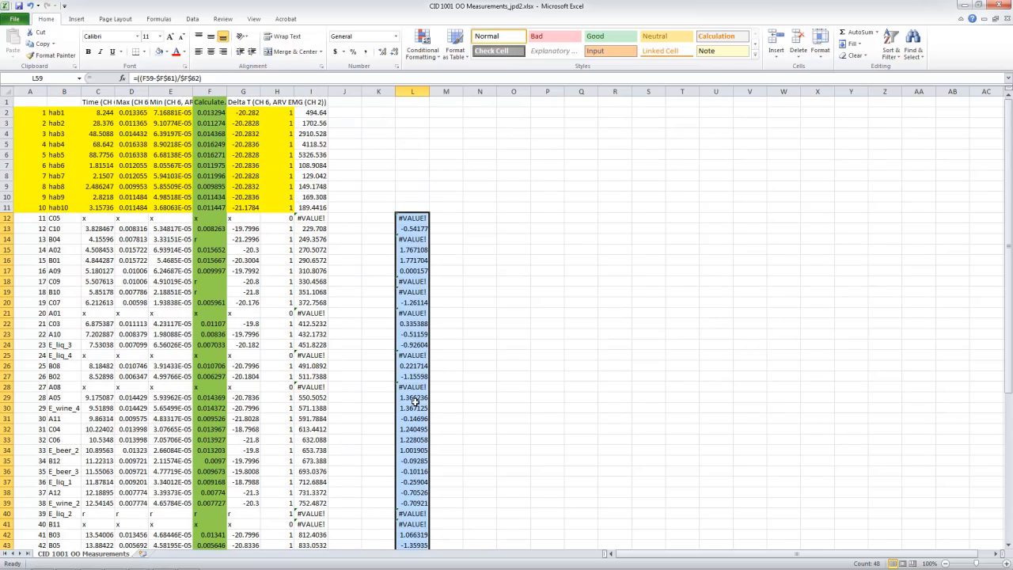
{"action": "double_click", "coordinate": [416, 324]}
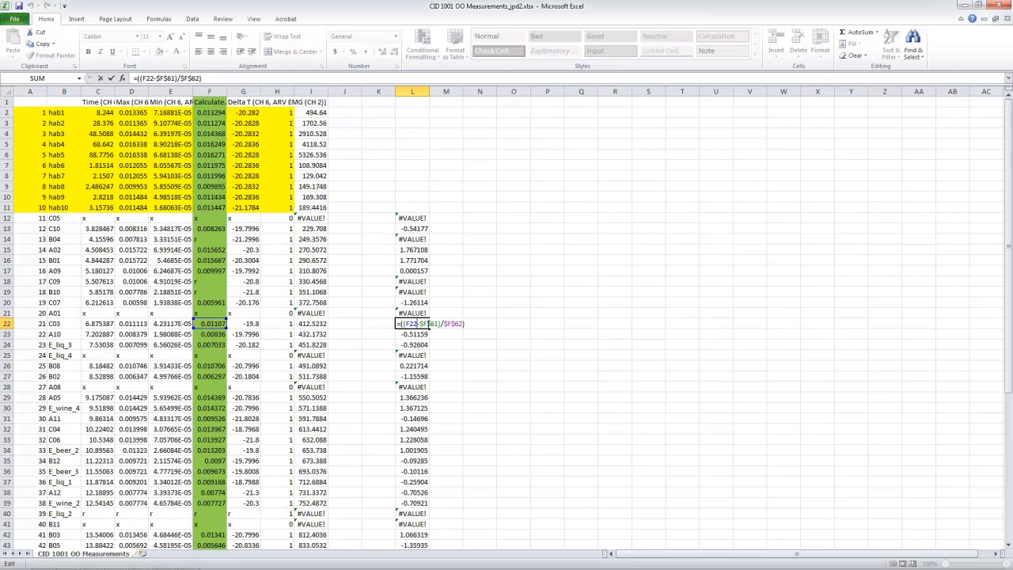
{"action": "key", "text": "Escape"}
Step: Copy the standardized scores in L12:L59 and paste them as values starting at P12
{"action": "left_click", "coordinate": [410, 219]}
{"action": "scroll", "coordinate": [406, 436], "scroll_direction": "down", "scroll_amount": 6}
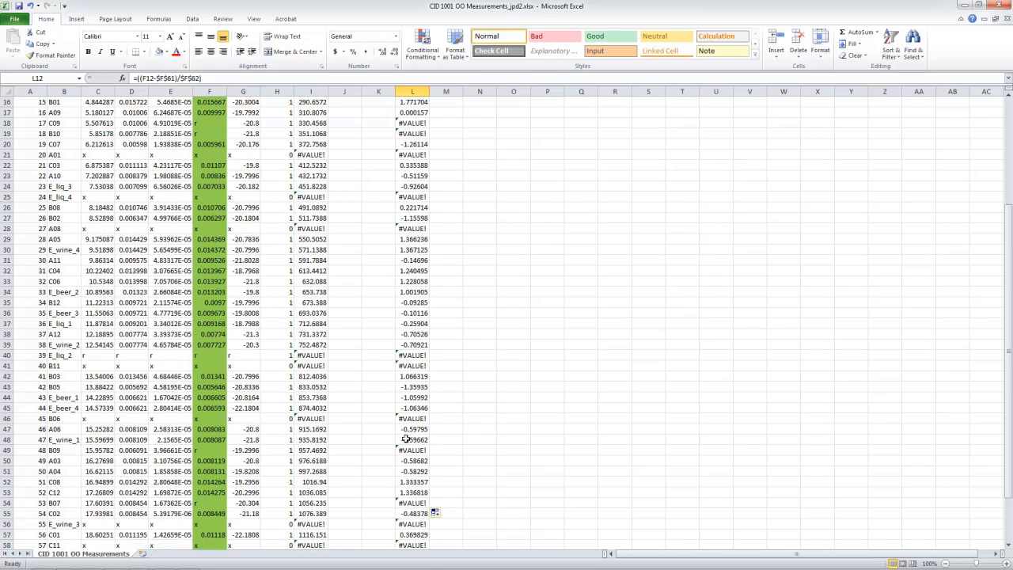
{"action": "left_click", "coordinate": [418, 527], "text": "shift"}
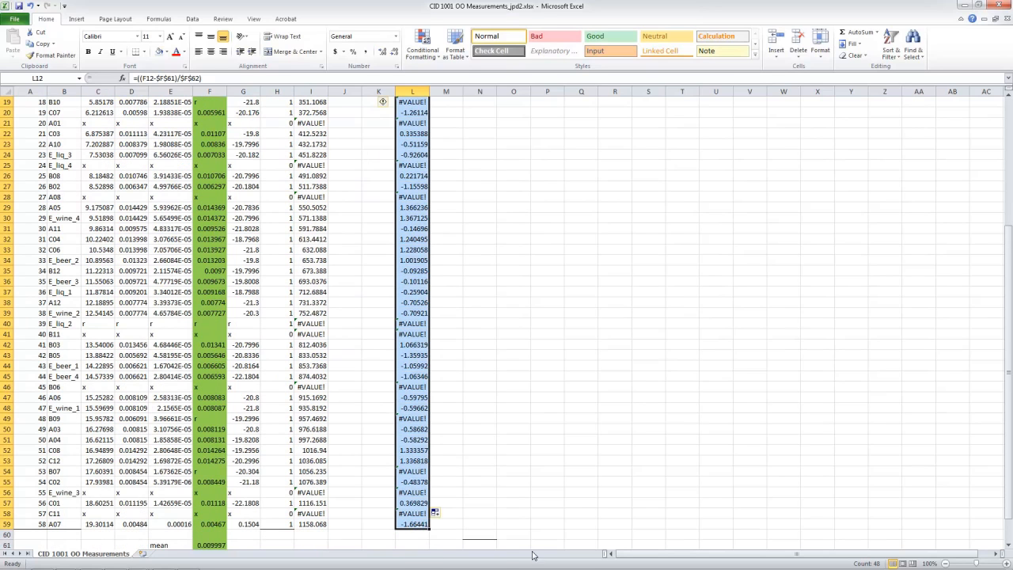
{"action": "key", "text": "ctrl+c"}
{"action": "scroll", "coordinate": [518, 241], "scroll_direction": "up", "scroll_amount": 6}
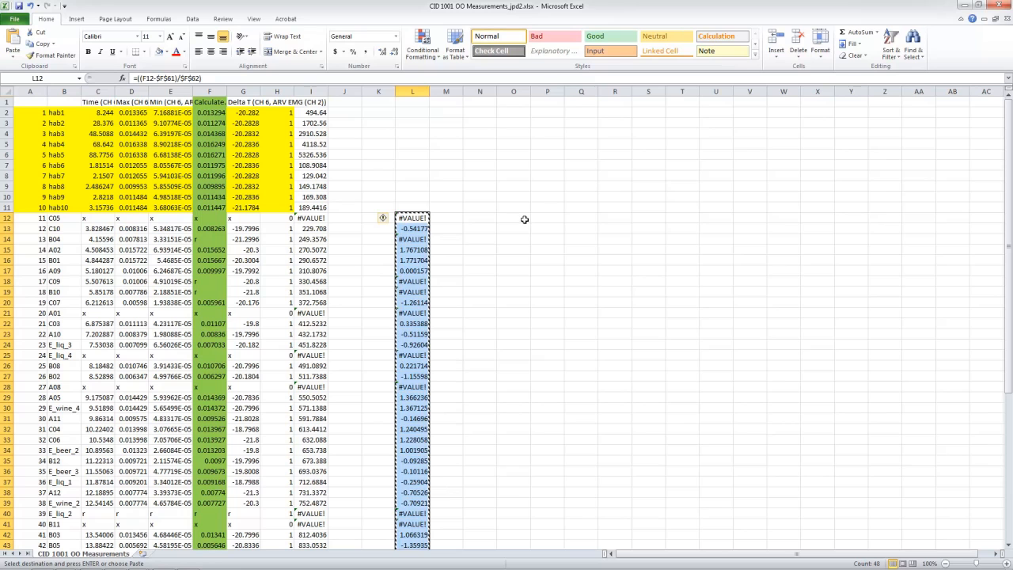
{"action": "left_click", "coordinate": [544, 218]}
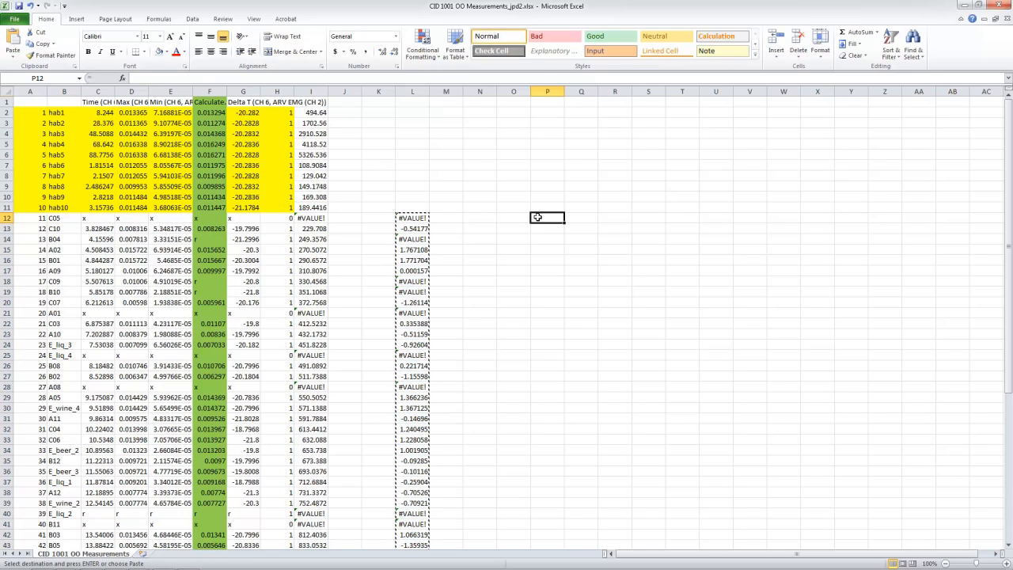
{"action": "right_click", "coordinate": [532, 218]}
{"action": "left_click", "coordinate": [577, 260]}
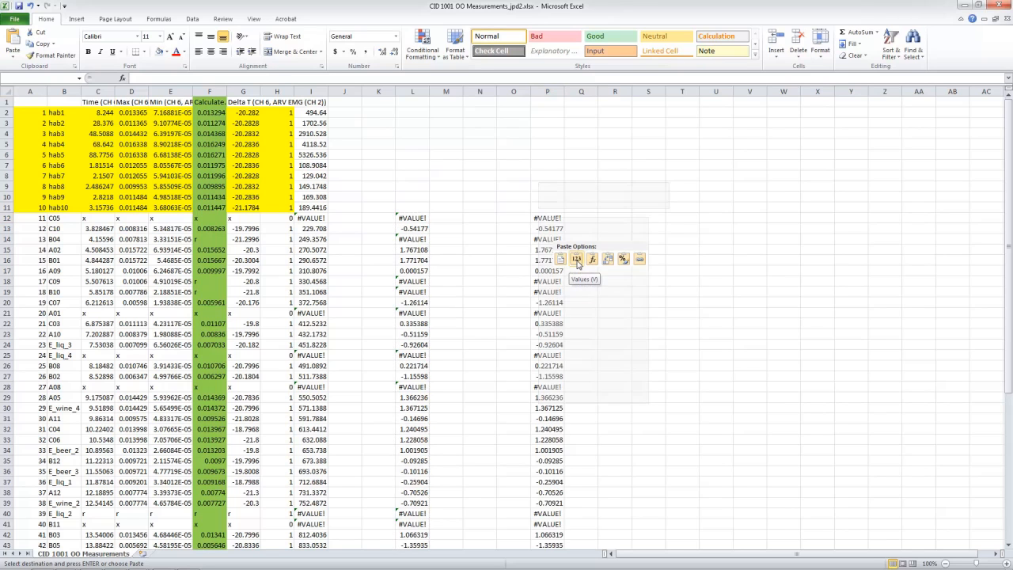
{"action": "left_click", "coordinate": [576, 260]}
{"action": "left_click", "coordinate": [662, 249]}
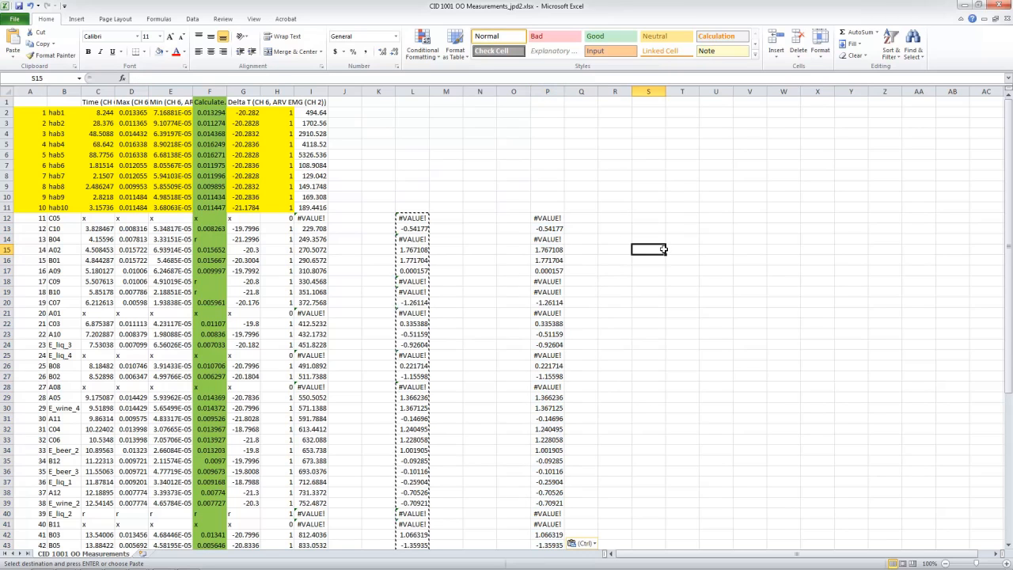
Step: Copy the stimulus labels in B12:B59 and paste them beside the scores starting at O12
{"action": "left_click", "coordinate": [516, 219]}
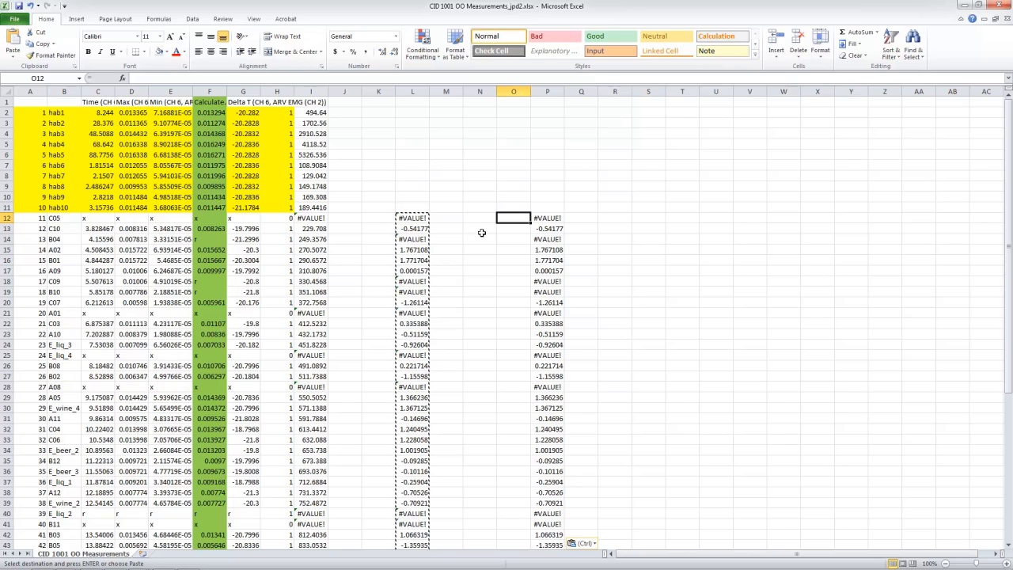
{"action": "left_click", "coordinate": [67, 223]}
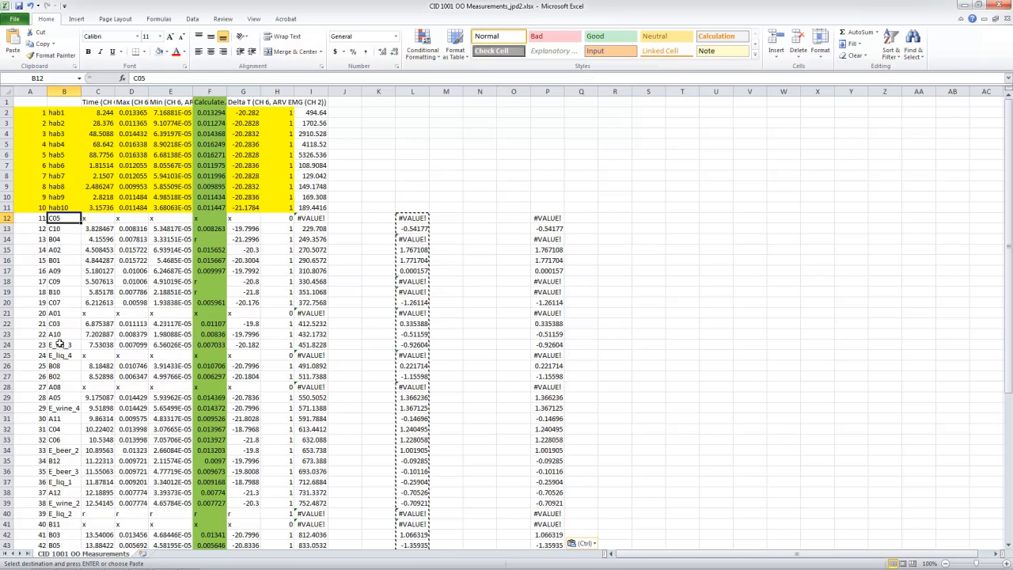
{"action": "scroll", "coordinate": [55, 429], "scroll_direction": "down", "scroll_amount": 7}
{"action": "left_click", "coordinate": [63, 491], "text": "shift"}
{"action": "key", "text": "ctrl+c"}
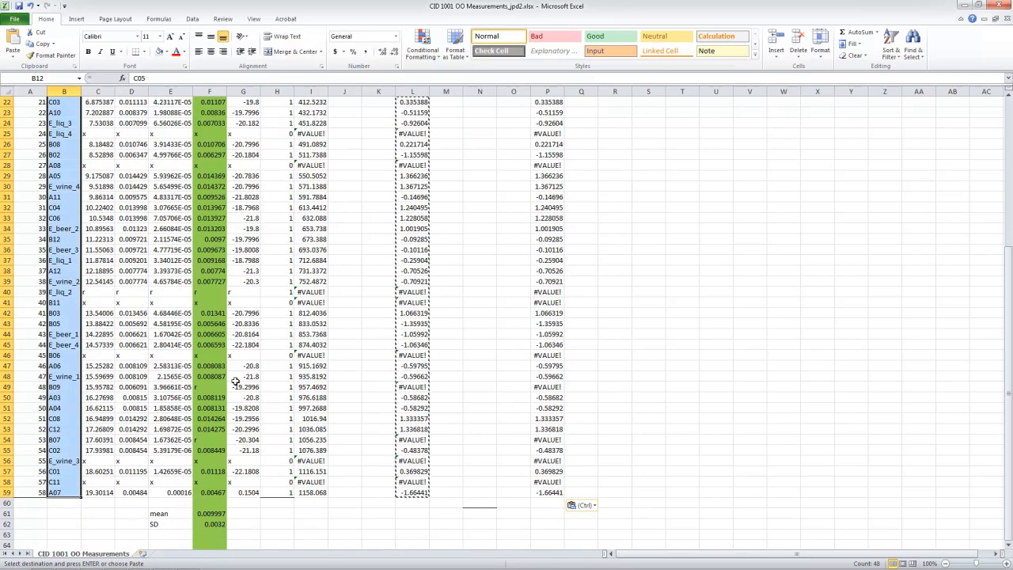
{"action": "scroll", "coordinate": [389, 336], "scroll_direction": "up", "scroll_amount": 7}
{"action": "left_click", "coordinate": [523, 218]}
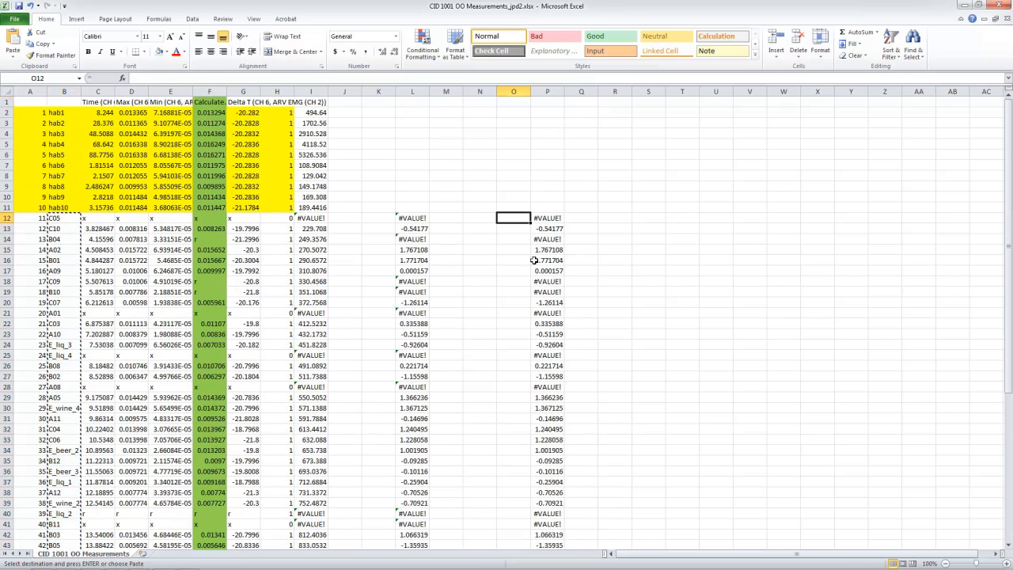
{"action": "key", "text": "ctrl+v"}
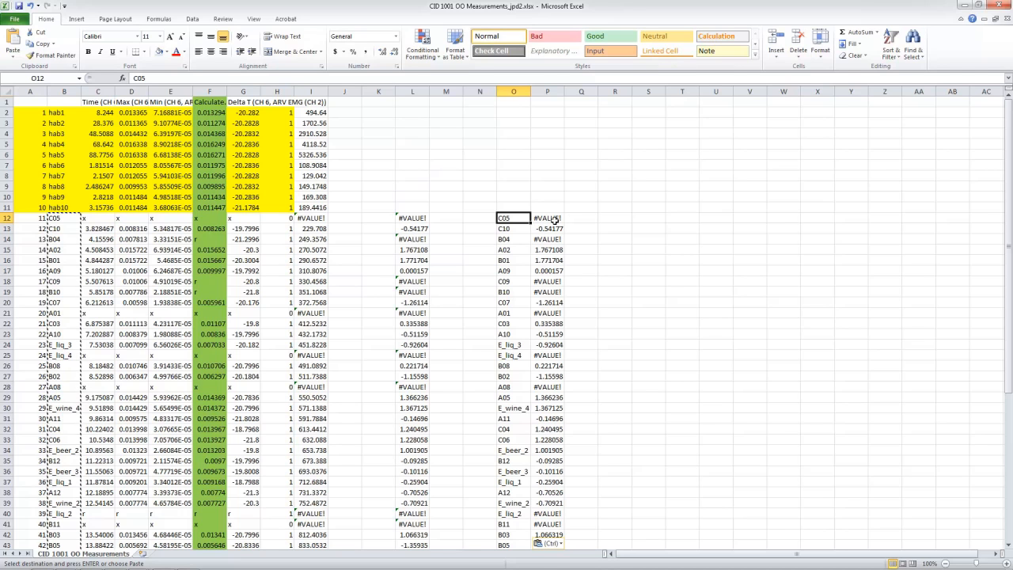
Step: Try to sort only the labels in O10:O61 from A to Z, and undo the sort while keeping the pasted labels
{"action": "scroll", "coordinate": [517, 274], "scroll_direction": "down", "scroll_amount": 5}
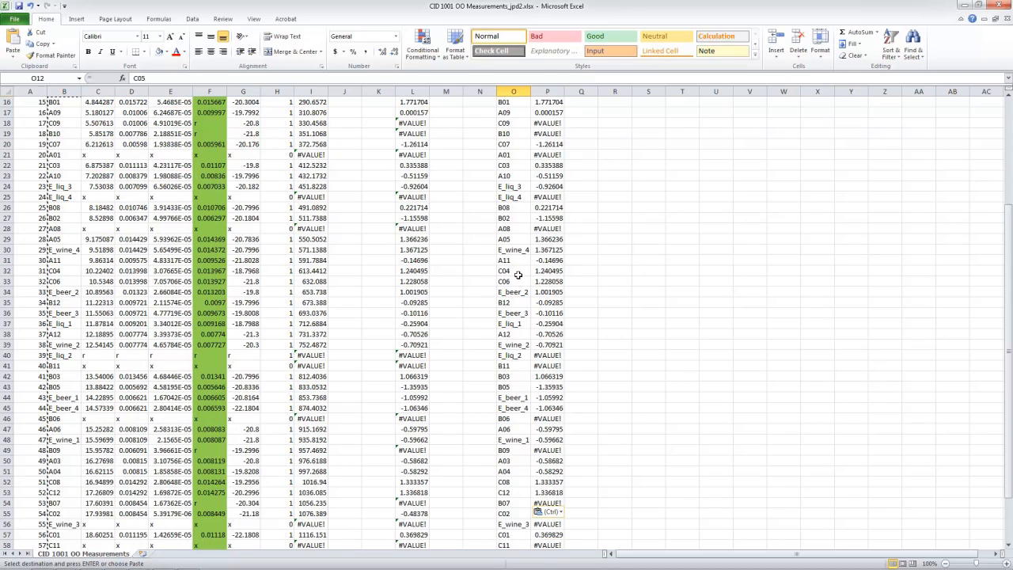
{"action": "scroll", "coordinate": [503, 346], "scroll_direction": "up", "scroll_amount": 4}
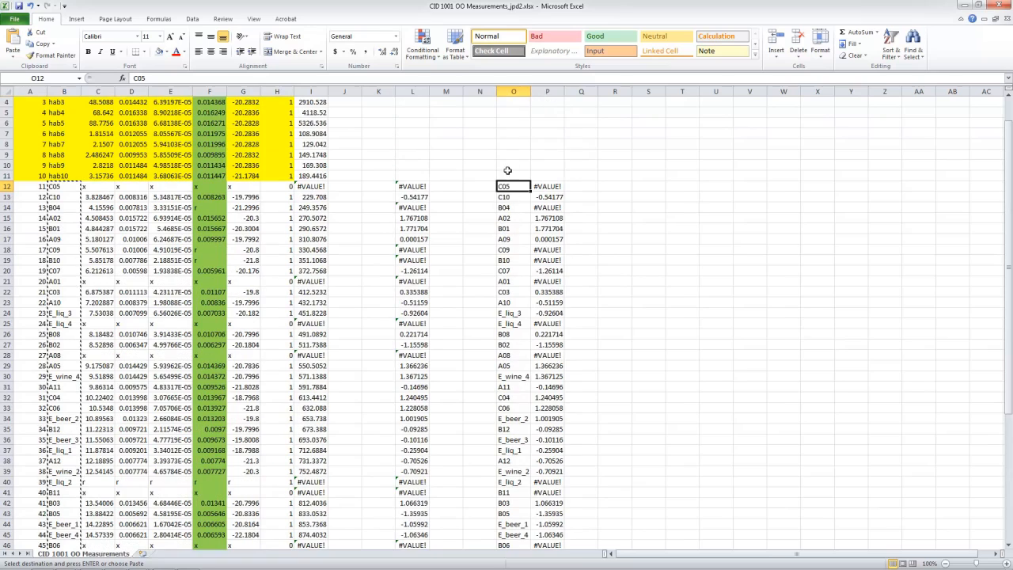
{"action": "left_click_drag", "start_coordinate": [513, 187], "coordinate": [514, 517]}
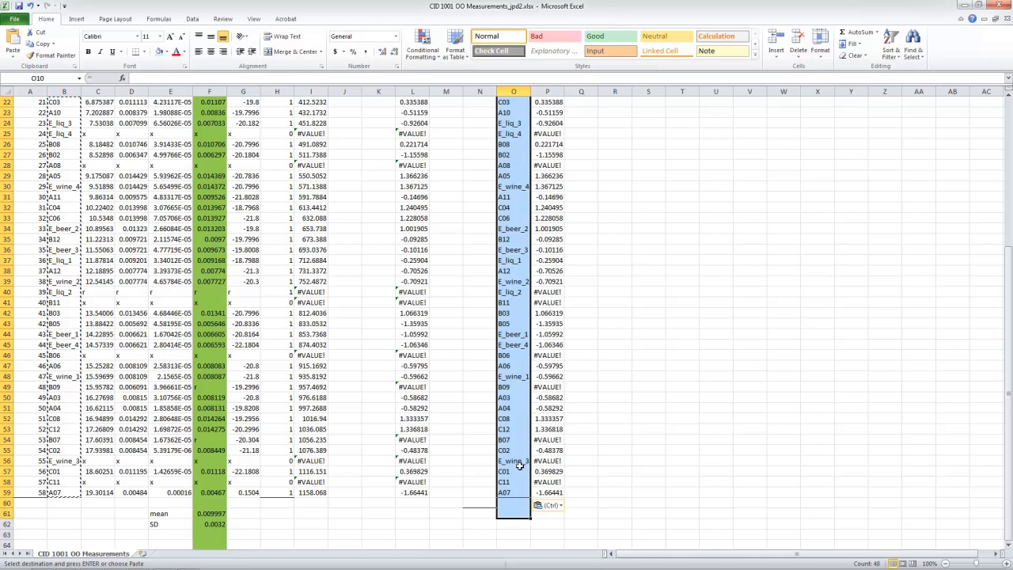
{"action": "left_click", "coordinate": [894, 57]}
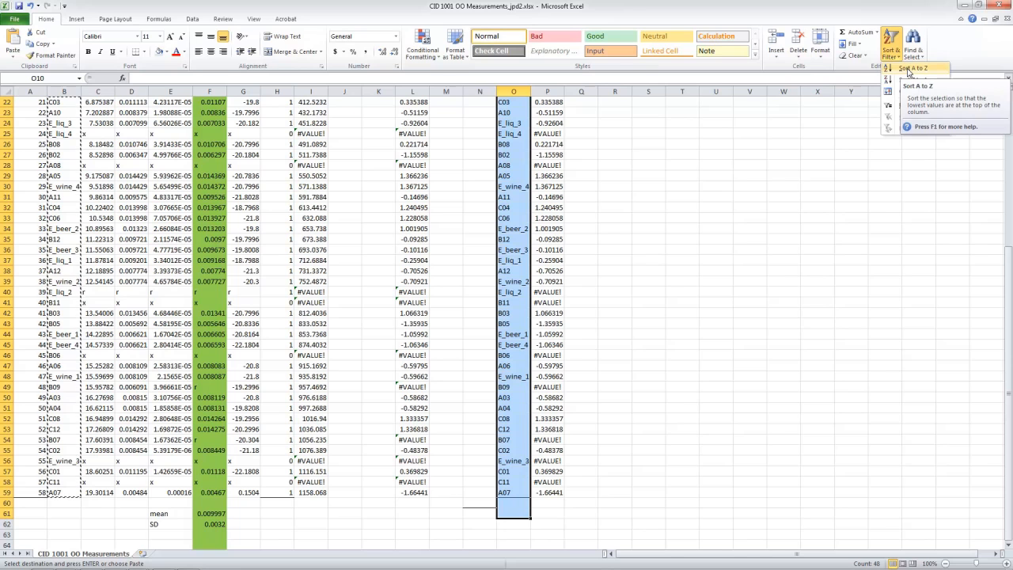
{"action": "left_click", "coordinate": [911, 69]}
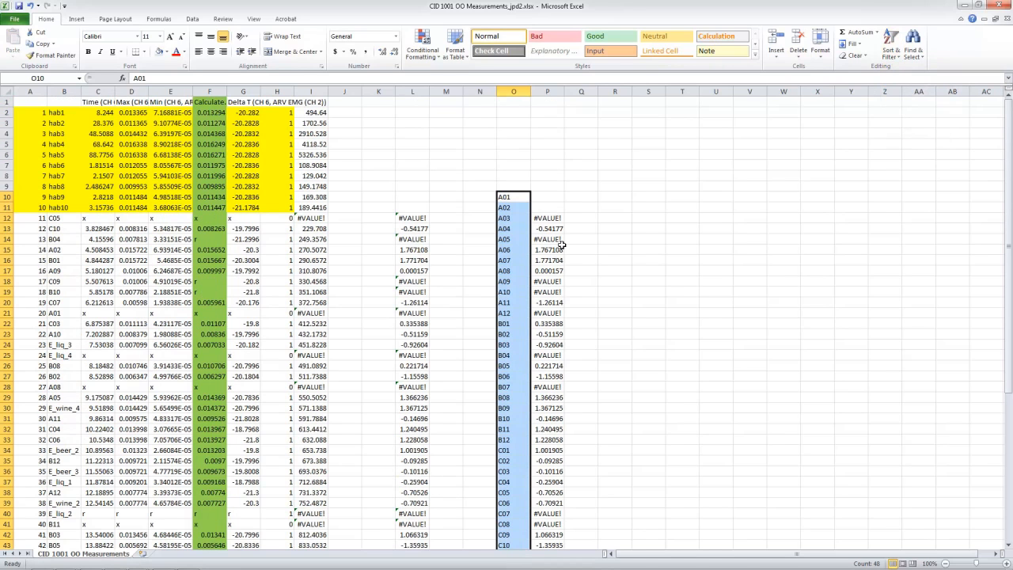
{"action": "scroll", "coordinate": [575, 213], "scroll_direction": "down", "scroll_amount": 5}
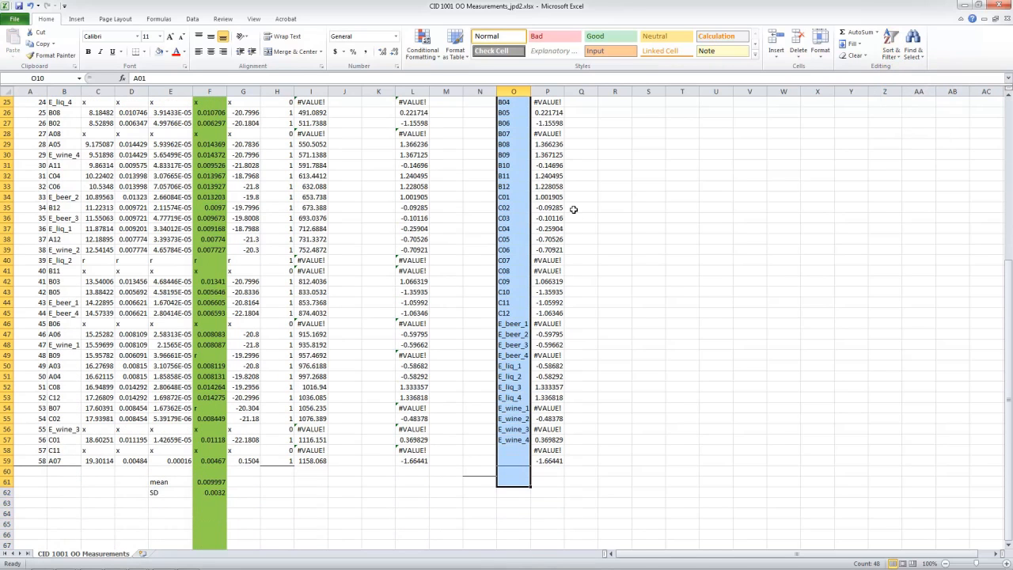
{"action": "key", "text": "ctrl+z"}
{"action": "key", "text": "ctrl+z"}
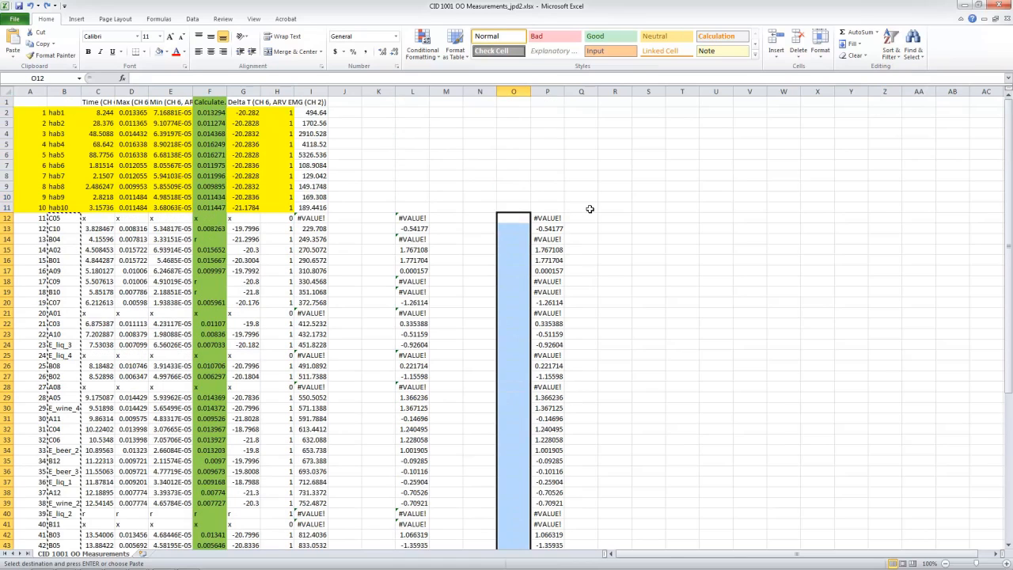
{"action": "scroll", "coordinate": [556, 212], "scroll_direction": "down", "scroll_amount": 4}
{"action": "left_click", "coordinate": [605, 228]}
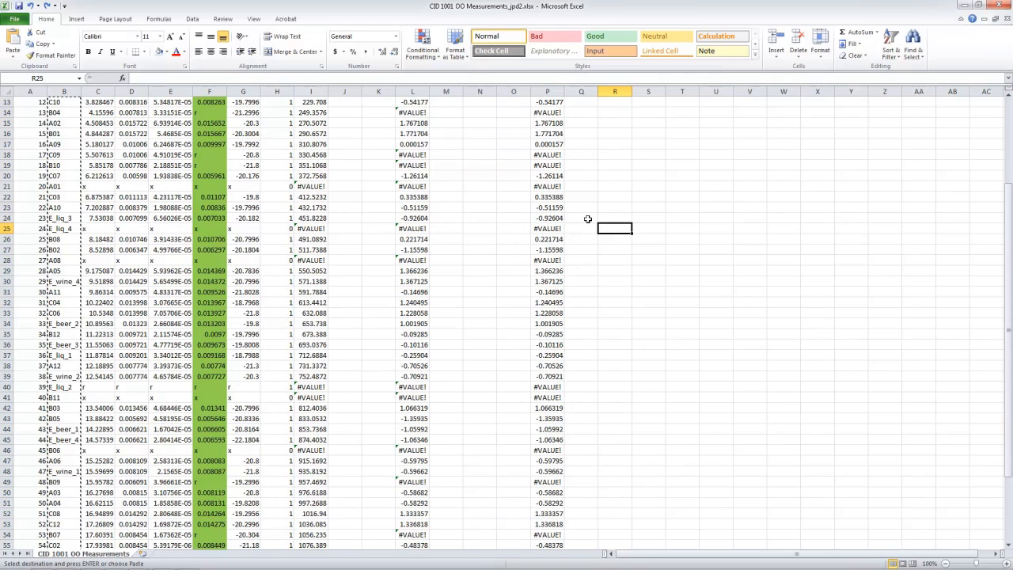
{"action": "key", "text": "ctrl+y"}
Step: Sort the labels in O12:O59 from A to Z, expanding the selection so the scores in column P move with them
{"action": "scroll", "coordinate": [547, 194], "scroll_direction": "up", "scroll_amount": 4}
{"action": "left_click", "coordinate": [517, 220]}
{"action": "scroll", "coordinate": [524, 302], "scroll_direction": "down", "scroll_amount": 7}
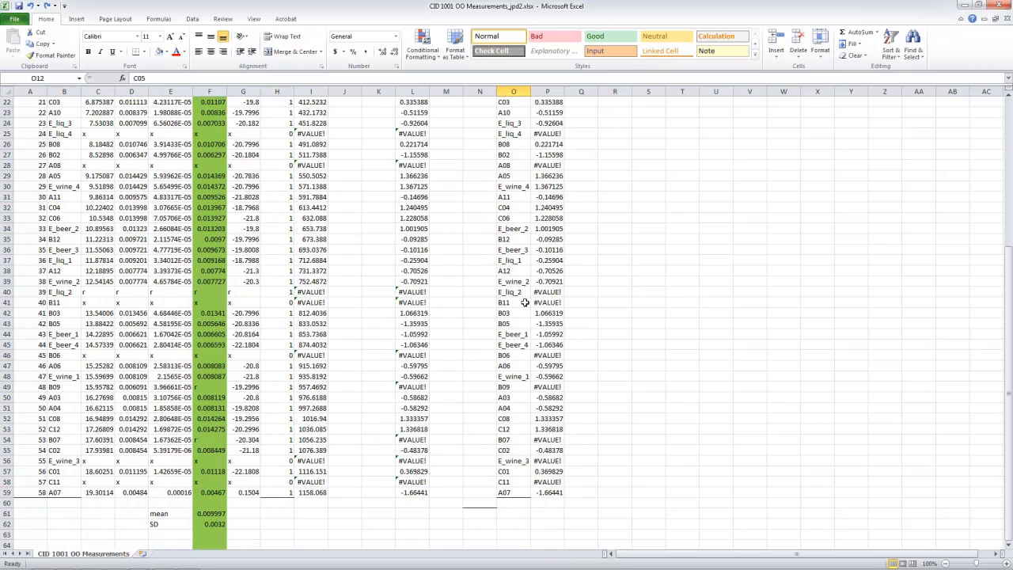
{"action": "left_click", "coordinate": [512, 489], "text": "shift"}
{"action": "scroll", "coordinate": [720, 100], "scroll_direction": "up", "scroll_amount": 7}
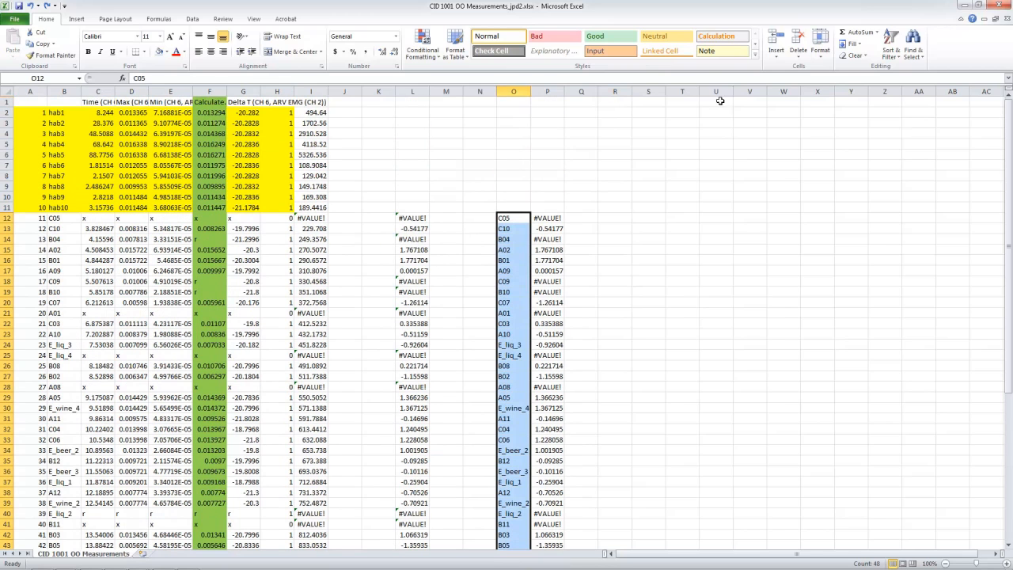
{"action": "left_click", "coordinate": [890, 53]}
{"action": "left_click", "coordinate": [899, 69]}
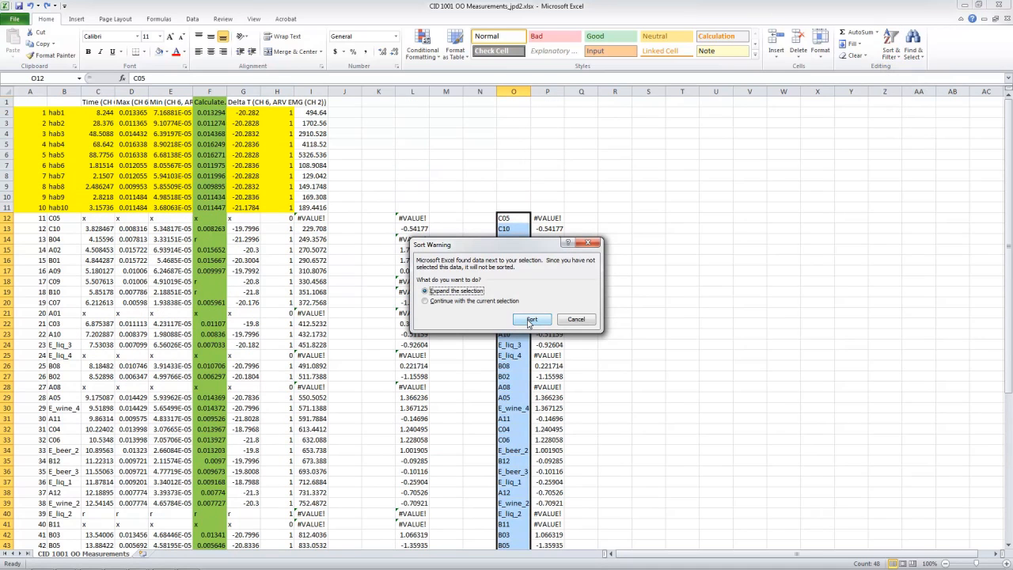
{"action": "left_click", "coordinate": [530, 320]}
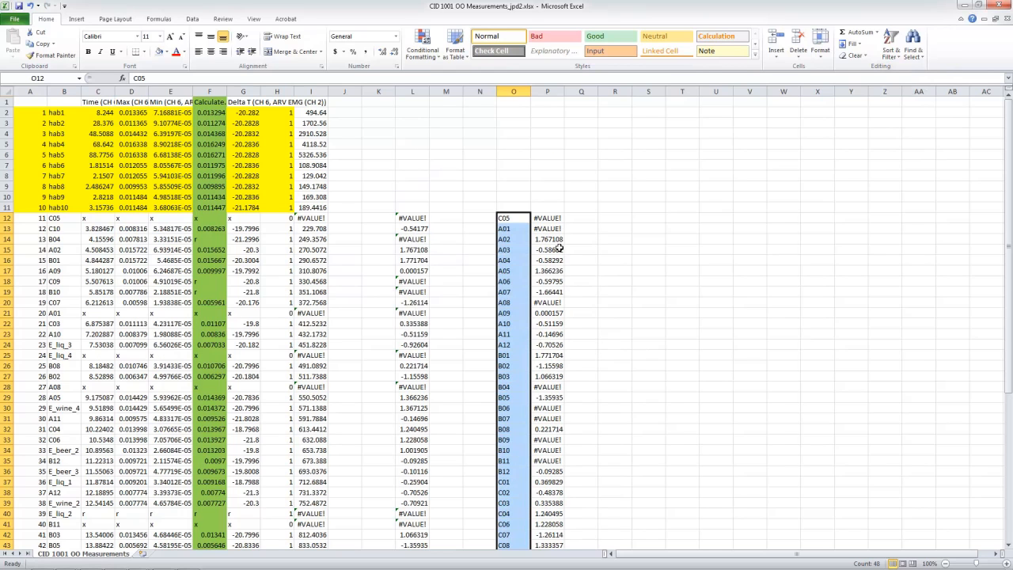
{"action": "scroll", "coordinate": [556, 249], "scroll_direction": "down", "scroll_amount": 6}
{"action": "scroll", "coordinate": [538, 428], "scroll_direction": "up", "scroll_amount": 4}
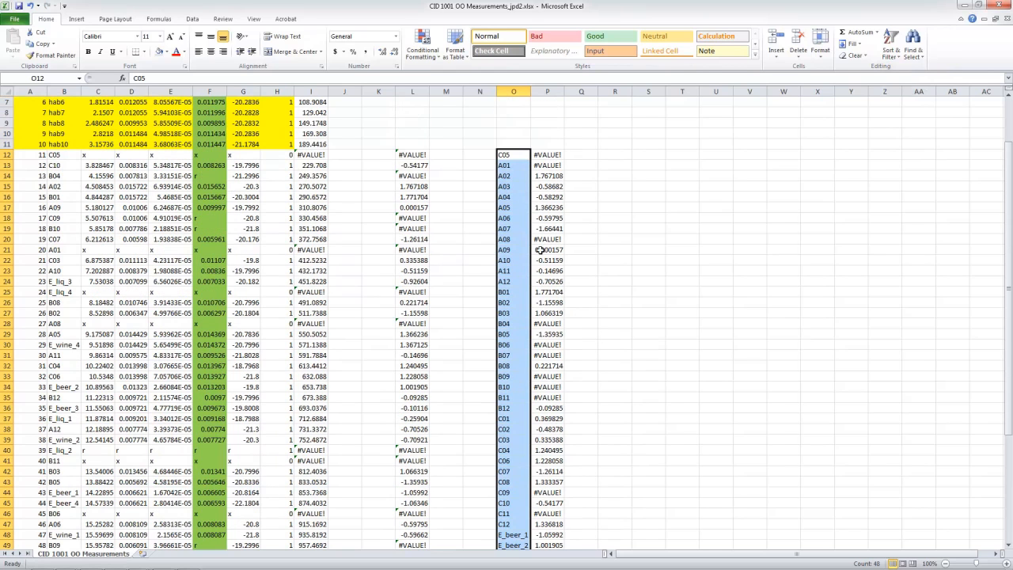
Step: Move the C05 label and score from O12:P12 to row 48 below C12, shifting the E_ entries down one row
{"action": "left_click_drag", "start_coordinate": [520, 155], "coordinate": [547, 156]}
{"action": "key", "text": "ctrl+c"}
{"action": "scroll", "coordinate": [532, 218], "scroll_direction": "down", "scroll_amount": 1}
{"action": "scroll", "coordinate": [532, 218], "scroll_direction": "down", "scroll_amount": 10}
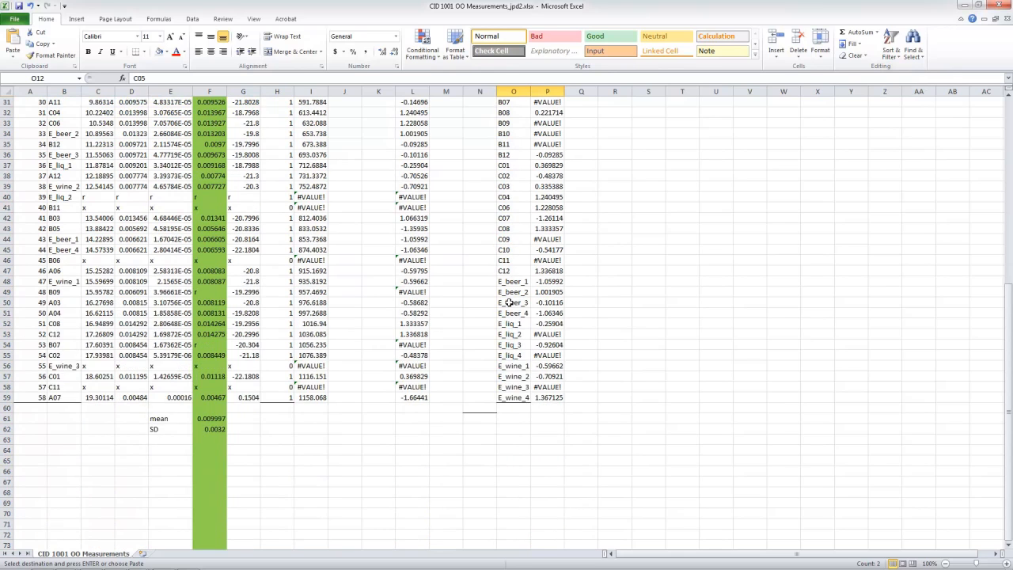
{"action": "left_click", "coordinate": [516, 354]}
{"action": "key", "text": "Return"}
{"action": "left_click_drag", "start_coordinate": [522, 303], "coordinate": [514, 193]}
{"action": "left_click_drag", "start_coordinate": [509, 354], "coordinate": [559, 187]}
{"action": "left_click", "coordinate": [584, 309]}
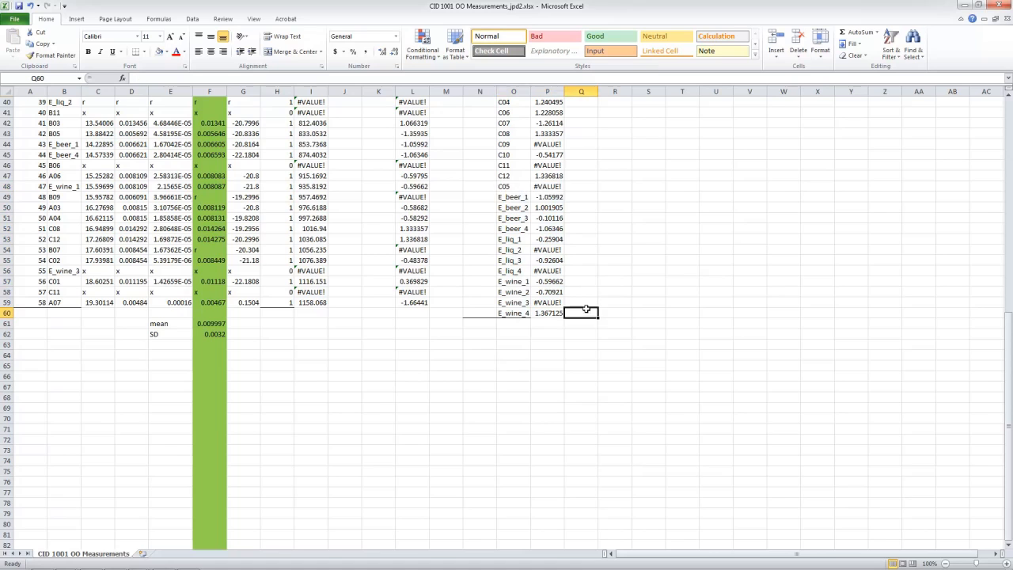
Step: Add the condition labels Positive, Neutral, Negative and Alcohol in R13 to R16
{"action": "scroll", "coordinate": [583, 309], "scroll_direction": "up", "scroll_amount": 13}
{"action": "scroll", "coordinate": [601, 283], "scroll_direction": "down", "scroll_amount": 3}
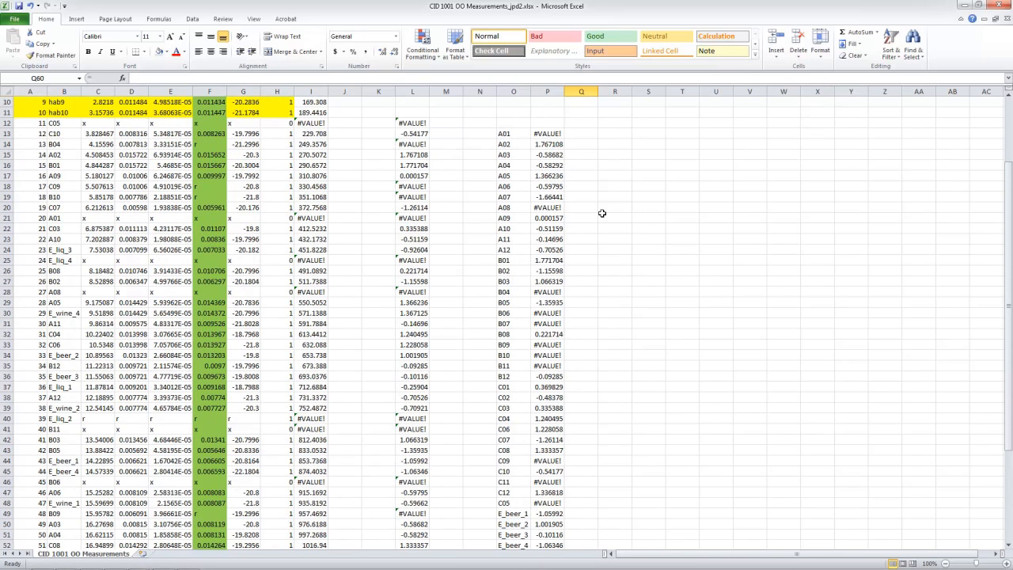
{"action": "left_click", "coordinate": [619, 134]}
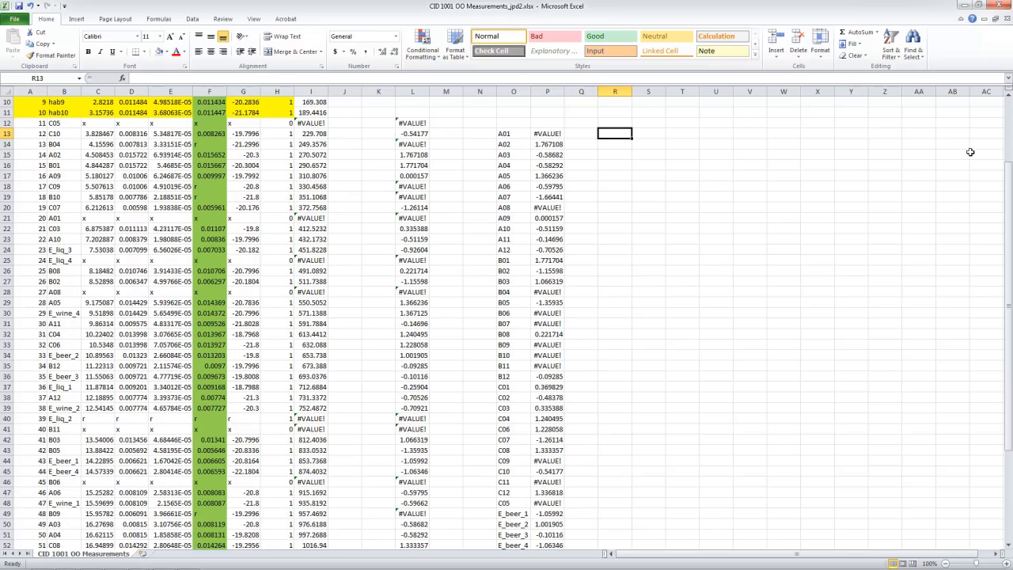
{"action": "type", "text": "Positive"}
{"action": "key", "text": "Return"}
{"action": "type", "text": "Neu"}
{"action": "key", "text": "Return"}
{"action": "type", "text": "Negative"}
{"action": "key", "text": "Return"}
{"action": "type", "text": "Alcohol"}
Step: Enter an average of the A01 to A12 scores in P13:P24 beside Positive in S13
{"action": "key", "text": "Tab"}
{"action": "key", "text": "Up"}
{"action": "key", "text": "Up"}
{"action": "key", "text": "Up"}
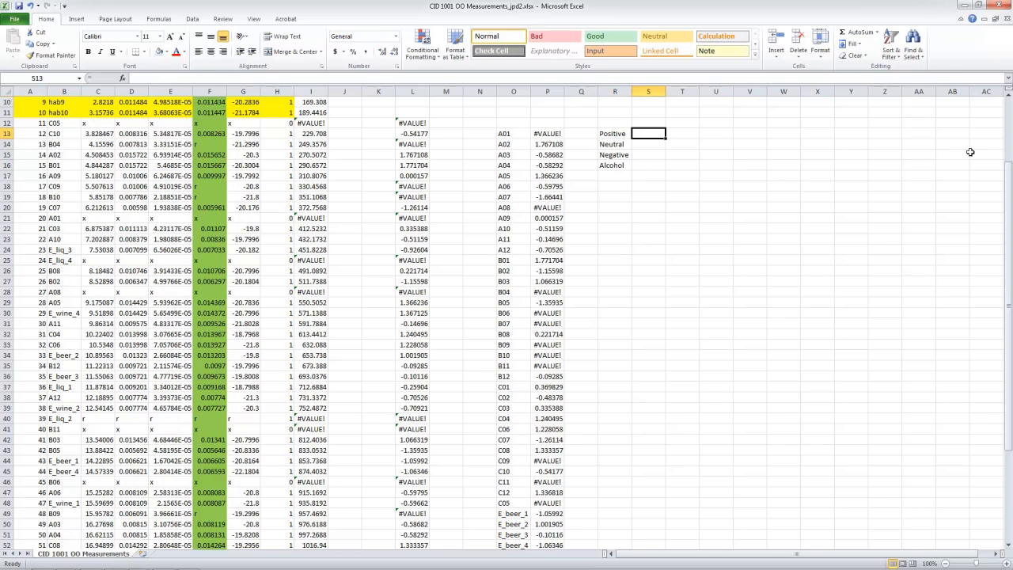
{"action": "type", "text": "=average("}
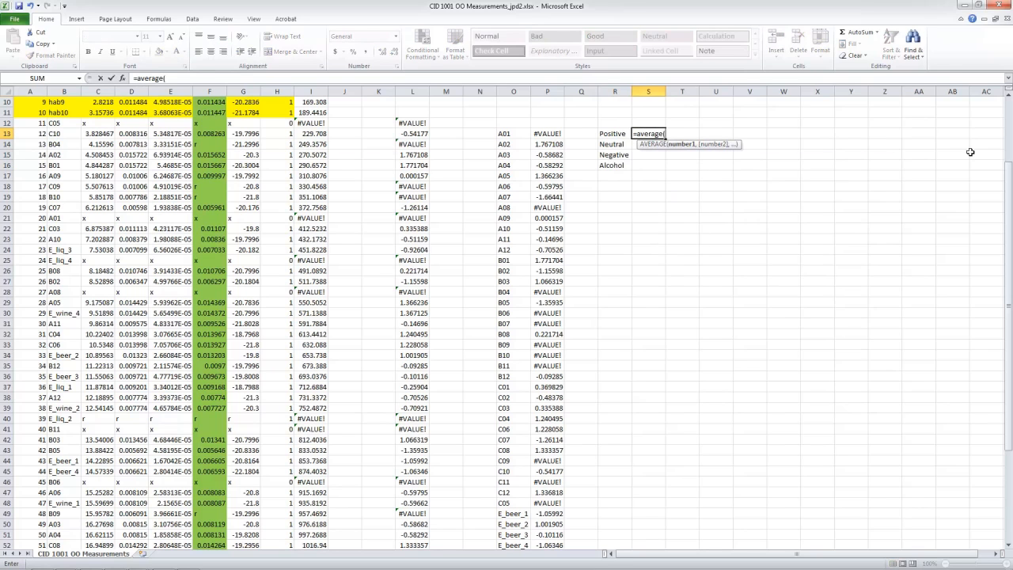
{"action": "left_click_drag", "start_coordinate": [543, 135], "coordinate": [539, 250]}
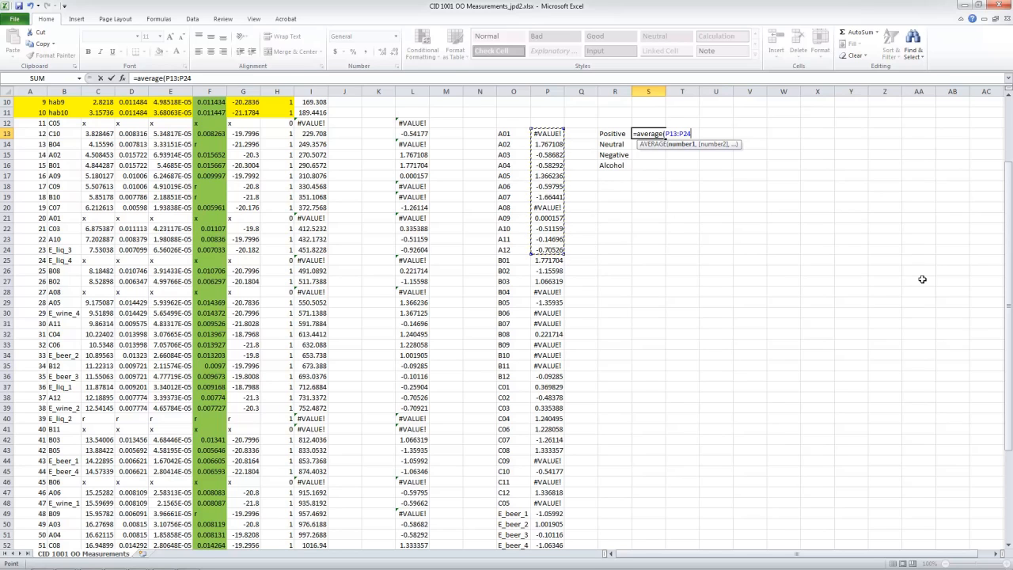
{"action": "type", "text": ")"}
{"action": "key", "text": "Return"}
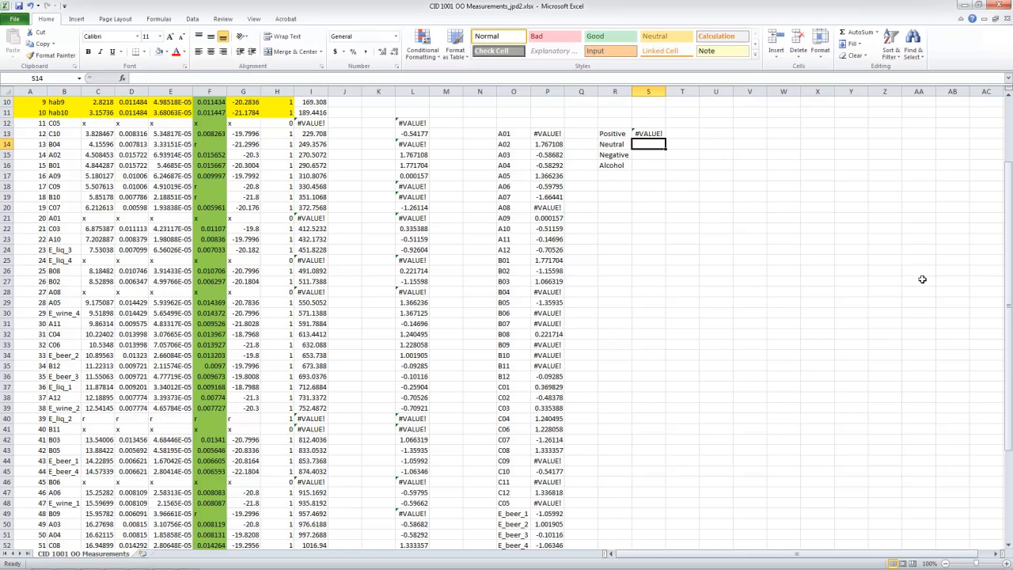
Step: Delete the #VALUE! errors for A01 and A08 in P13 and P20
{"action": "key", "text": "Left"}
{"action": "key", "text": "Left"}
{"action": "key", "text": "Left"}
{"action": "key", "text": "Up"}
{"action": "key", "text": "Delete"}
{"action": "key", "text": "Down"}
{"action": "key", "text": "Down"}
{"action": "key", "text": "Down"}
{"action": "key", "text": "Down"}
{"action": "key", "text": "Down"}
{"action": "key", "text": "Down"}
{"action": "key", "text": "Down"}
{"action": "key", "text": "Delete"}
Step: Enter an average of the C-labelled scores in P37:P48 beside Neutral in S14
{"action": "key", "text": "Down"}
{"action": "key", "text": "Down"}
{"action": "key", "text": "Down"}
{"action": "key", "text": "Down"}
{"action": "key", "text": "Right"}
{"action": "key", "text": "Right"}
{"action": "key", "text": "Right"}
{"action": "key", "text": "Up"}
{"action": "key", "text": "Up"}
{"action": "key", "text": "Up"}
{"action": "key", "text": "Up"}
{"action": "key", "text": "Up"}
{"action": "key", "text": "Up"}
{"action": "key", "text": "Up"}
{"action": "key", "text": "Up"}
{"action": "key", "text": "Up"}
{"action": "key", "text": "Up"}
{"action": "type", "text": "=-a"}
{"action": "key", "text": "BackSpace"}
{"action": "type", "text": "a"}
{"action": "key", "text": "BackSpace"}
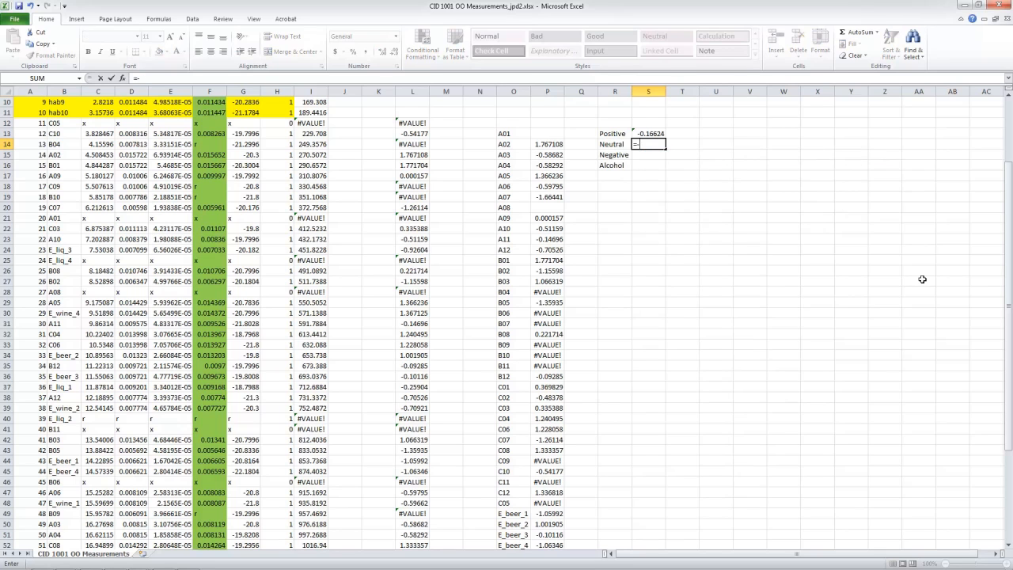
{"action": "key", "text": "BackSpace"}
{"action": "type", "text": "average("}
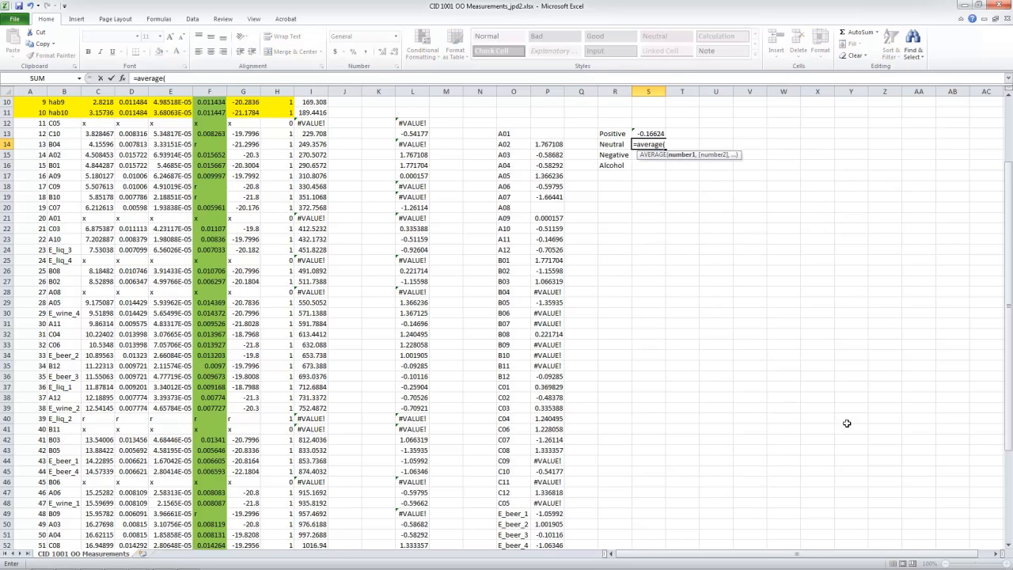
{"action": "left_click_drag", "start_coordinate": [536, 387], "coordinate": [548, 502]}
{"action": "type", "text": ")"}
{"action": "key", "text": "Return"}
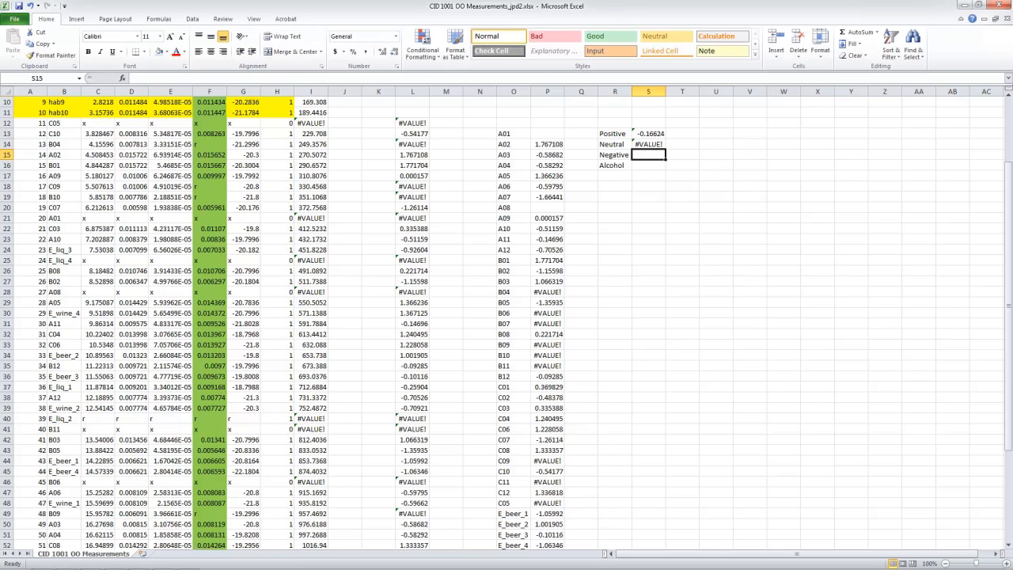
Step: Enter an average of the B01 to B12 scores in P25:P36 beside Negative in S15
{"action": "type", "text": "=avergage(*"}
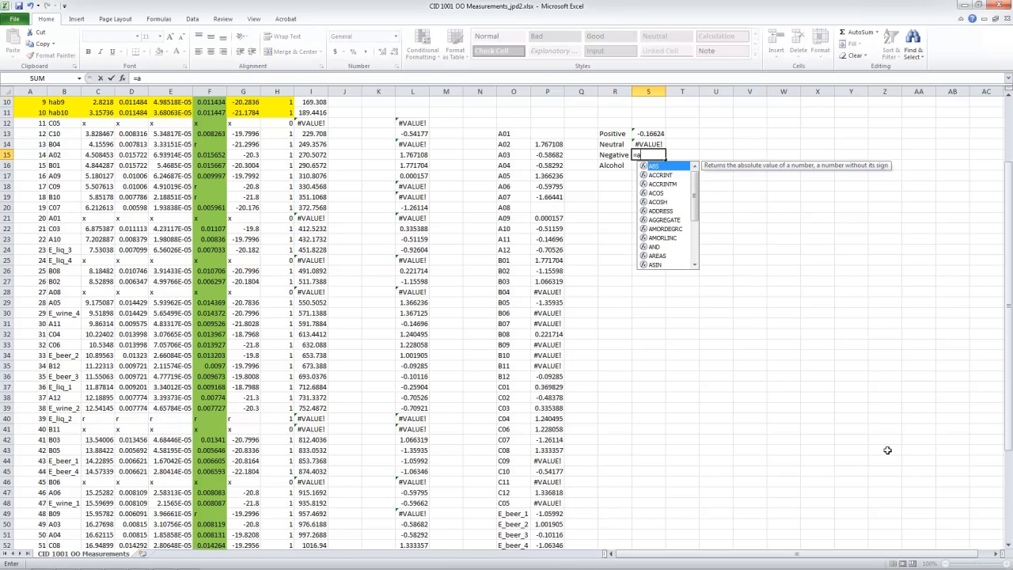
{"action": "key", "text": "BackSpace"}
{"action": "type", "text": "age("}
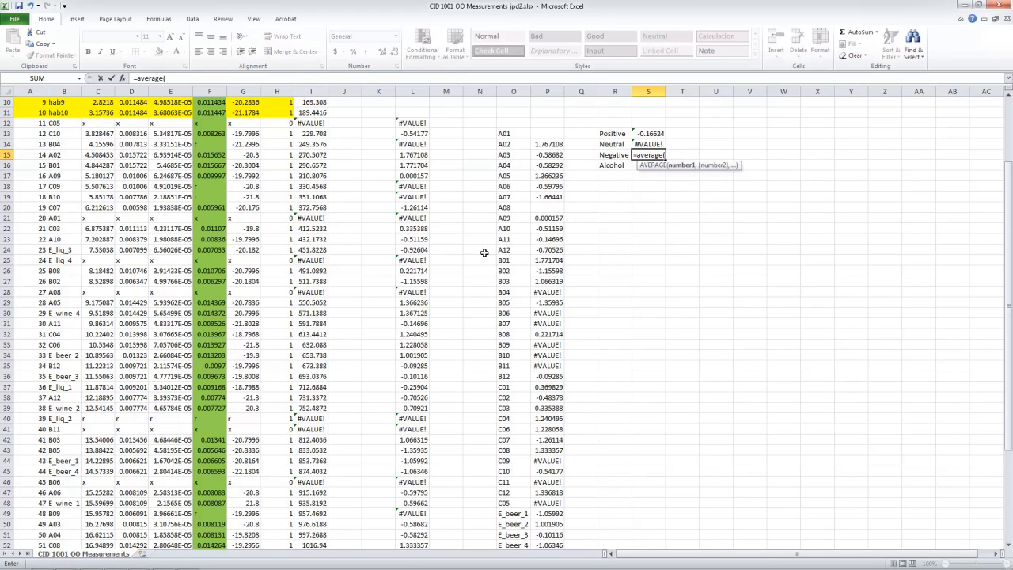
{"action": "left_click_drag", "start_coordinate": [550, 255], "coordinate": [549, 378]}
{"action": "type", "text": ")"}
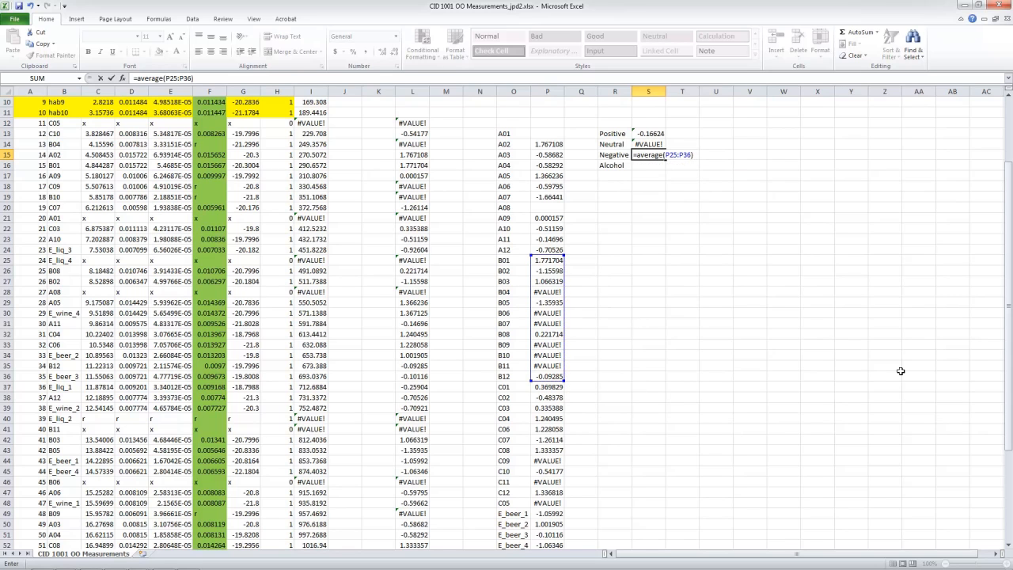
{"action": "key", "text": "Return"}
Step: Enter an average of the E_beer, E_liq and E_wine scores in P49:P60 beside Alcohol in S16
{"action": "type", "text": "=avera"}
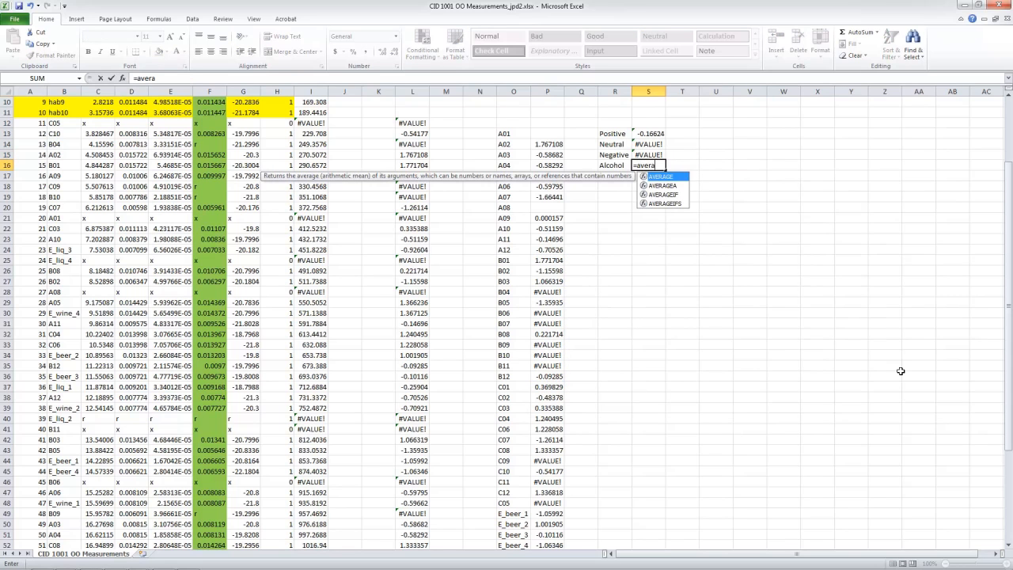
{"action": "type", "text": "ge("}
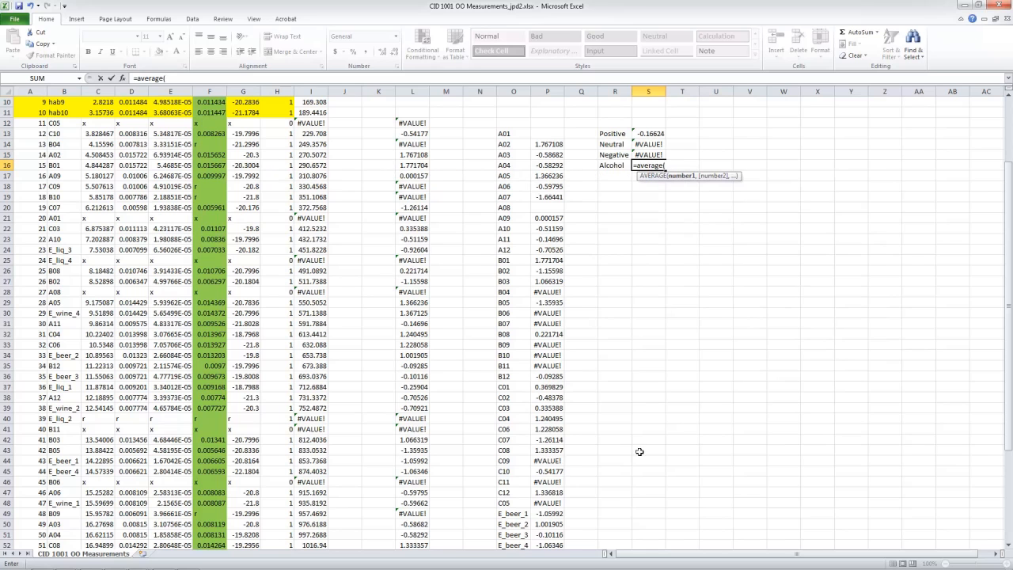
{"action": "scroll", "coordinate": [557, 466], "scroll_direction": "down", "scroll_amount": 5}
{"action": "left_click_drag", "start_coordinate": [556, 354], "coordinate": [556, 471]}
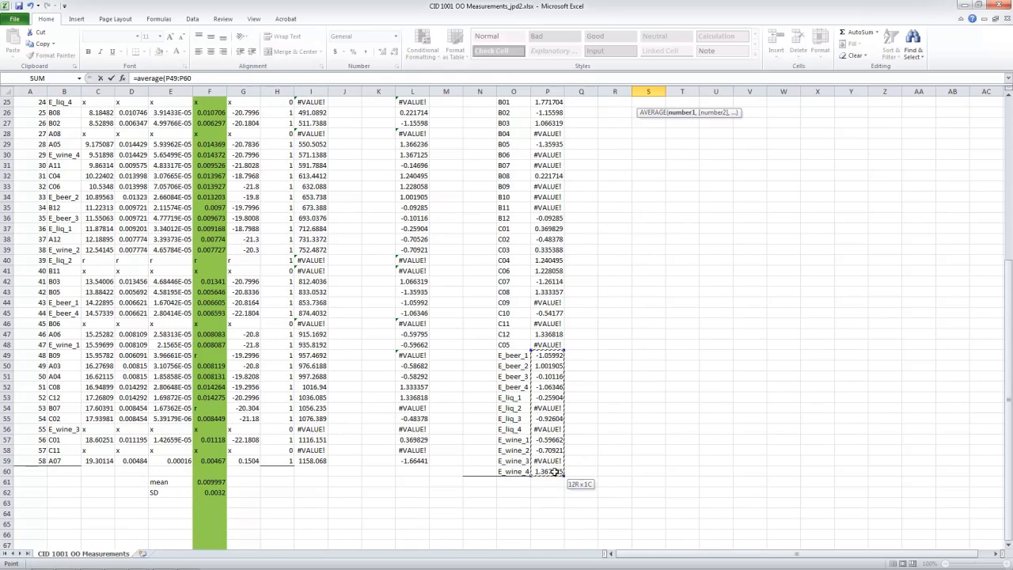
{"action": "scroll", "coordinate": [774, 409], "scroll_direction": "up", "scroll_amount": 7}
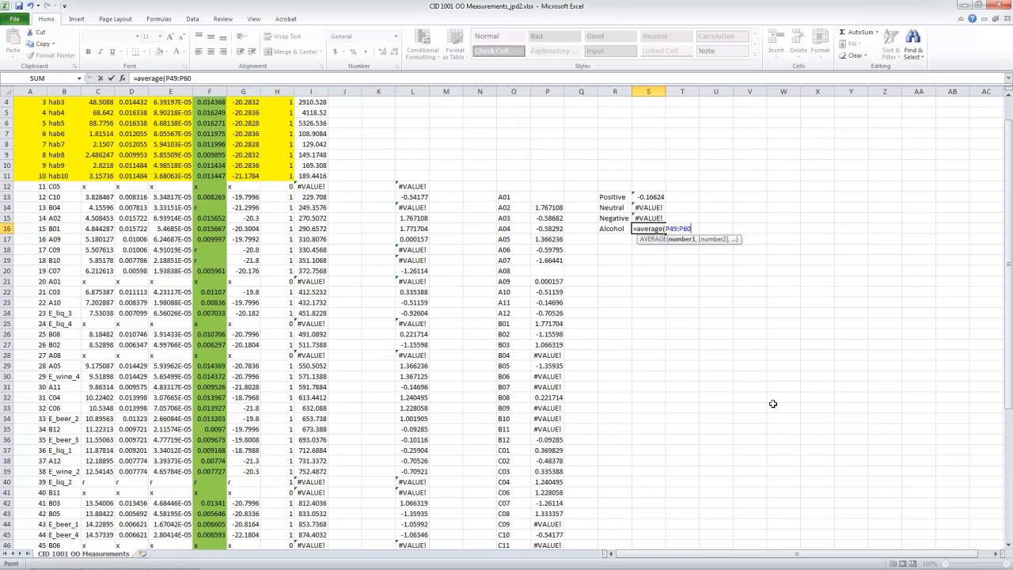
{"action": "type", "text": ")"}
{"action": "key", "text": "Return"}
Step: Delete the #VALUE! errors for B04, B06, B07, B09, B10 and B11 in column P
{"action": "scroll", "coordinate": [697, 399], "scroll_direction": "down", "scroll_amount": 7}
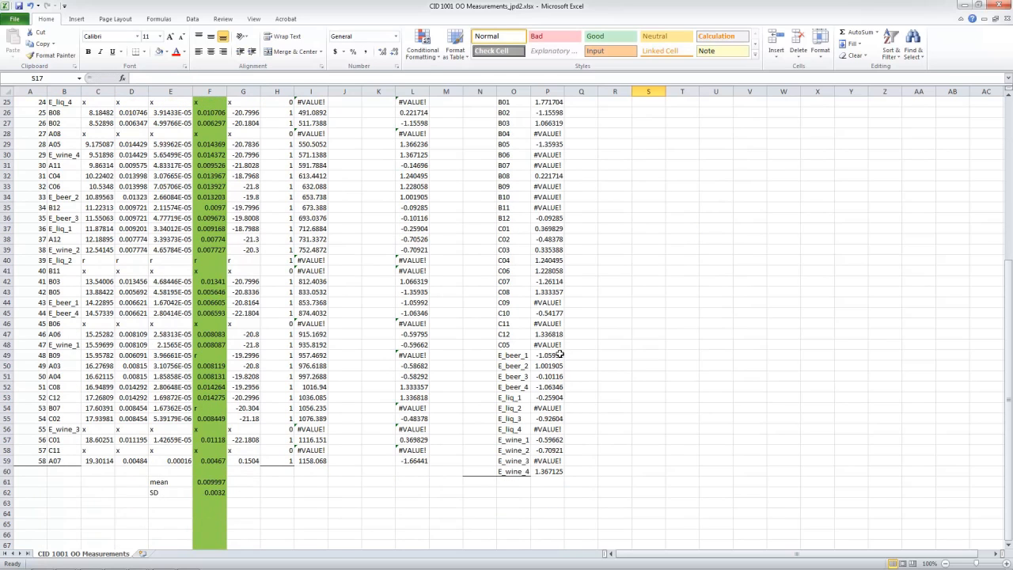
{"action": "scroll", "coordinate": [570, 333], "scroll_direction": "up", "scroll_amount": 8}
{"action": "scroll", "coordinate": [555, 316], "scroll_direction": "down", "scroll_amount": 3}
{"action": "left_click", "coordinate": [552, 279]}
{"action": "key", "text": "Down"}
{"action": "key", "text": "Delete"}
{"action": "key", "text": "Down"}
{"action": "key", "text": "Down"}
{"action": "key", "text": "Delete"}
{"action": "key", "text": "Down"}
{"action": "key", "text": "Delete"}
{"action": "key", "text": "Down"}
{"action": "key", "text": "Down"}
{"action": "key", "text": "Down"}
{"action": "key", "text": "Up"}
{"action": "key", "text": "Delete"}
{"action": "key", "text": "shift+Down"}
{"action": "key", "text": "shift+Down"}
{"action": "key", "text": "Delete"}
Step: Delete the #VALUE! errors for C09, C11 and C05 in column P
{"action": "key", "text": "Down"}
{"action": "key", "text": "Down"}
{"action": "key", "text": "Down"}
{"action": "key", "text": "Down"}
{"action": "key", "text": "Down"}
{"action": "key", "text": "Down"}
{"action": "key", "text": "Down"}
{"action": "key", "text": "Down"}
{"action": "key", "text": "Down"}
{"action": "key", "text": "Down"}
{"action": "key", "text": "Down"}
{"action": "key", "text": "Delete"}
{"action": "key", "text": "Down"}
{"action": "key", "text": "Down"}
{"action": "key", "text": "Delete"}
{"action": "key", "text": "Down"}
{"action": "key", "text": "Down"}
{"action": "key", "text": "Down"}
{"action": "key", "text": "Down"}
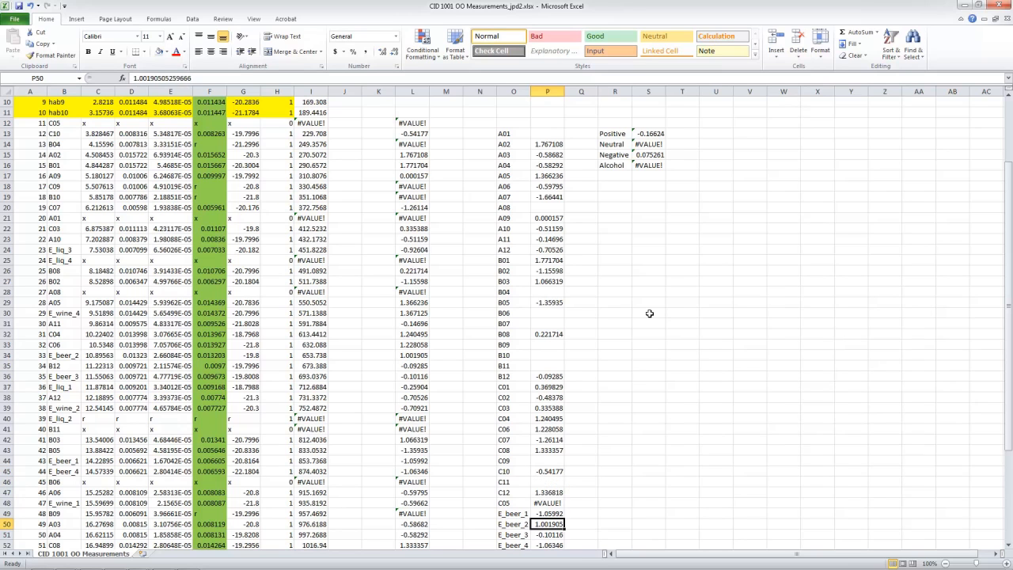
{"action": "key", "text": "Down"}
{"action": "key", "text": "Down"}
{"action": "key", "text": "Up"}
{"action": "key", "text": "Up"}
{"action": "key", "text": "Up"}
{"action": "key", "text": "Up"}
{"action": "key", "text": "Delete"}
Step: Delete the #VALUE! errors for E_liq_2, E_liq_4 and E_wine_3 in column P
{"action": "key", "text": "Down"}
{"action": "key", "text": "Down"}
{"action": "key", "text": "Down"}
{"action": "key", "text": "Down"}
{"action": "key", "text": "Down"}
{"action": "key", "text": "Down"}
{"action": "key", "text": "Delete"}
{"action": "key", "text": "Down"}
{"action": "key", "text": "Down"}
{"action": "key", "text": "Down"}
{"action": "key", "text": "Down"}
{"action": "key", "text": "Down"}
{"action": "key", "text": "Delete"}
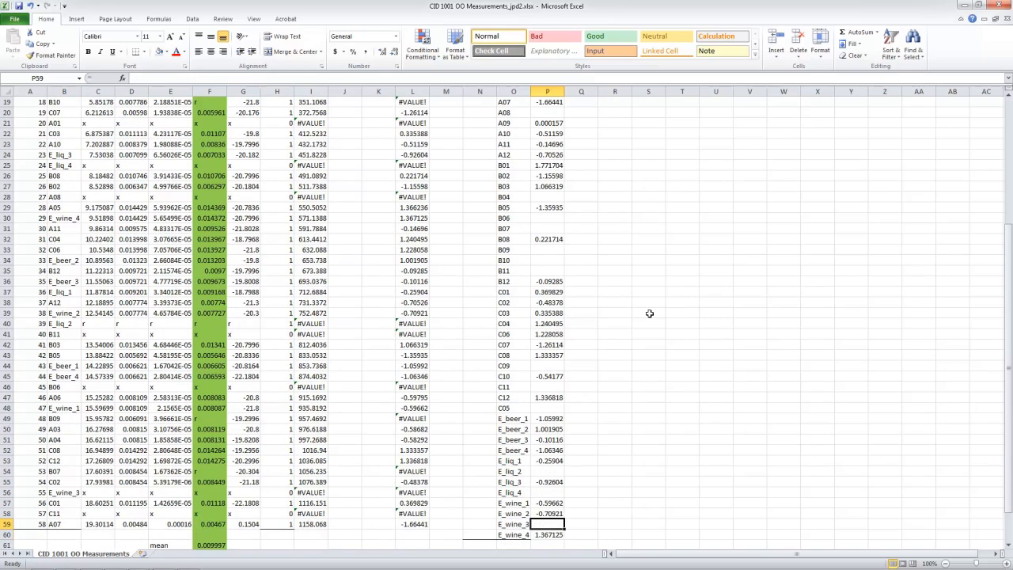
{"action": "key", "text": "Down"}
Step: Insert a 2-D clustered column chart of the condition averages in R13:S16 and enlarge it
{"action": "scroll", "coordinate": [638, 276], "scroll_direction": "up", "scroll_amount": 5}
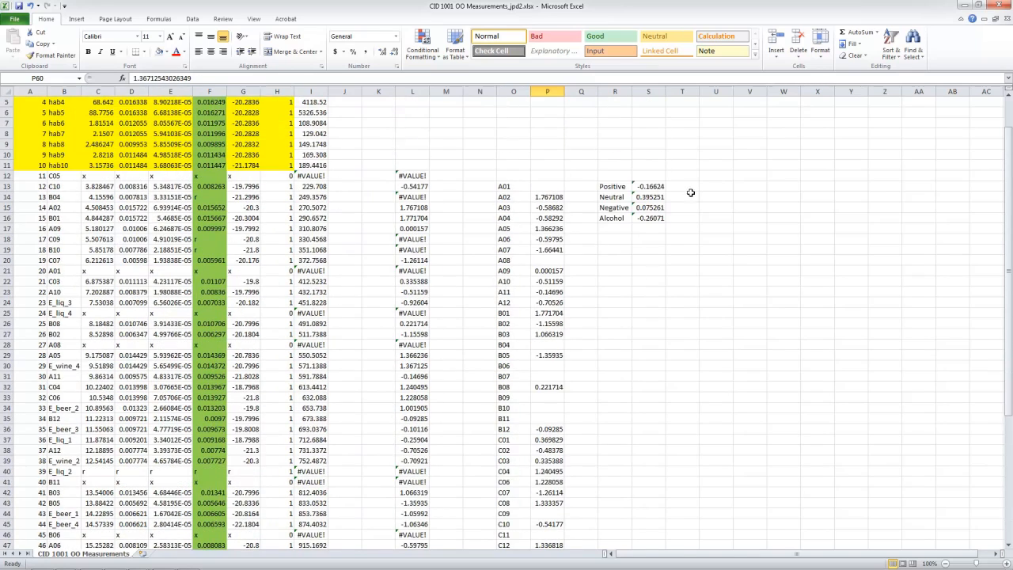
{"action": "left_click_drag", "start_coordinate": [617, 187], "coordinate": [642, 219]}
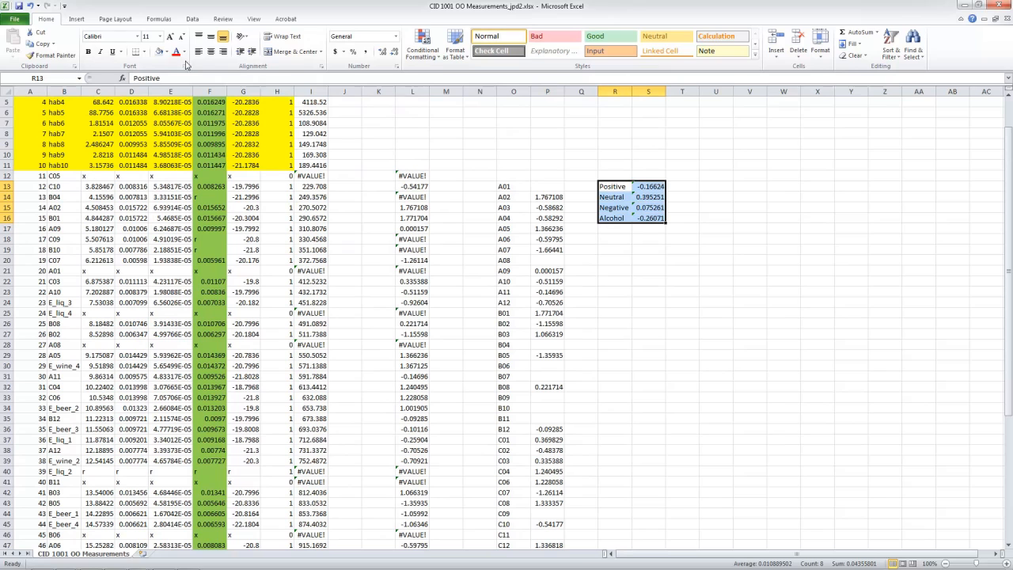
{"action": "left_click", "coordinate": [76, 18]}
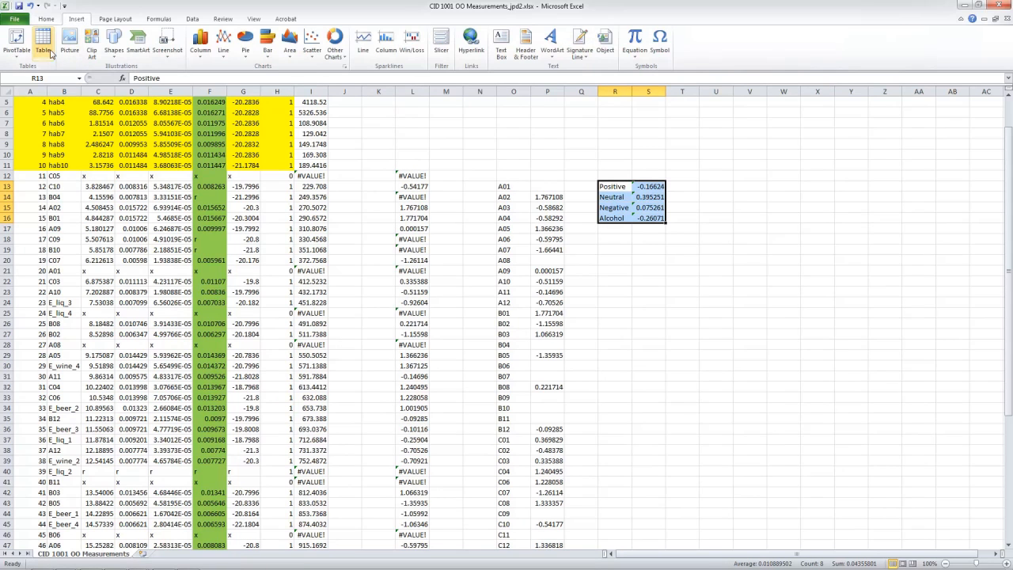
{"action": "left_click", "coordinate": [201, 47]}
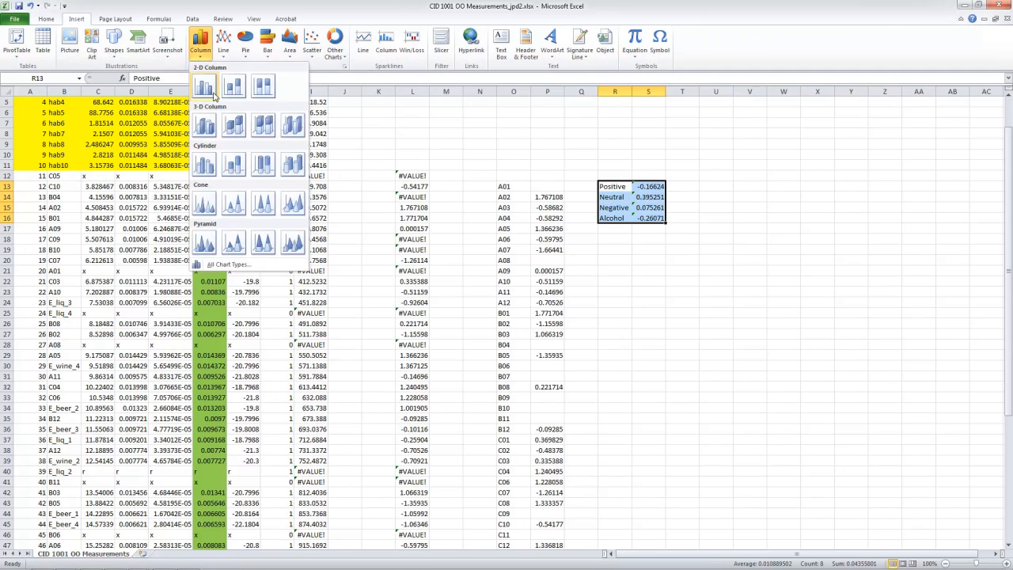
{"action": "left_click", "coordinate": [204, 87]}
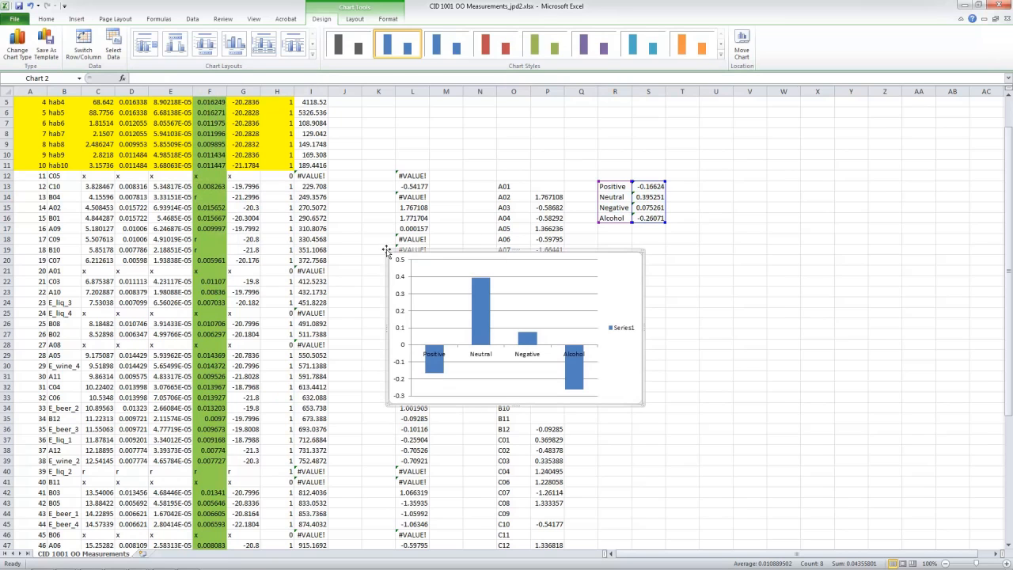
{"action": "left_click_drag", "start_coordinate": [390, 249], "coordinate": [293, 150]}
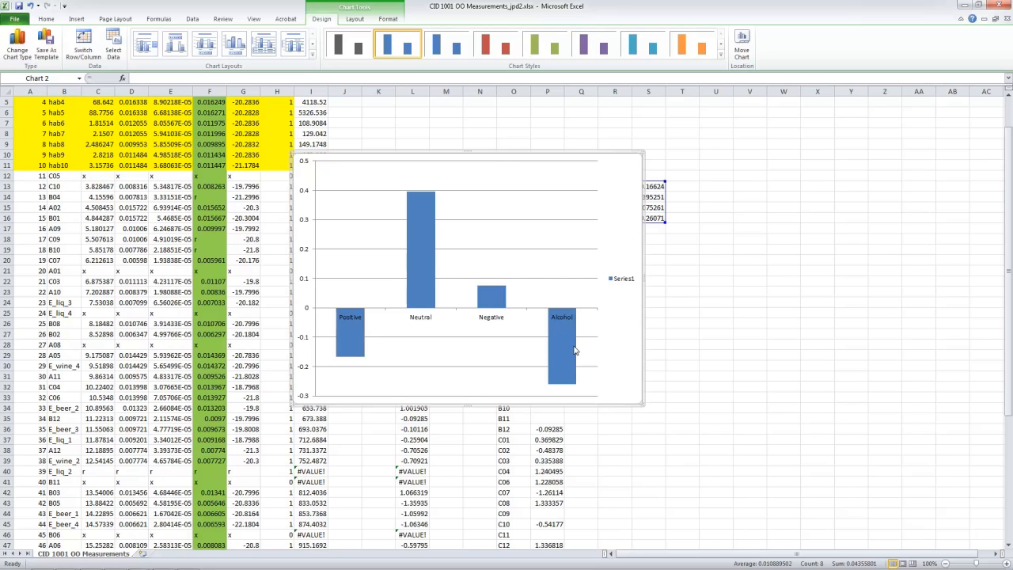
{"action": "mouse_move", "coordinate": [568, 334]}
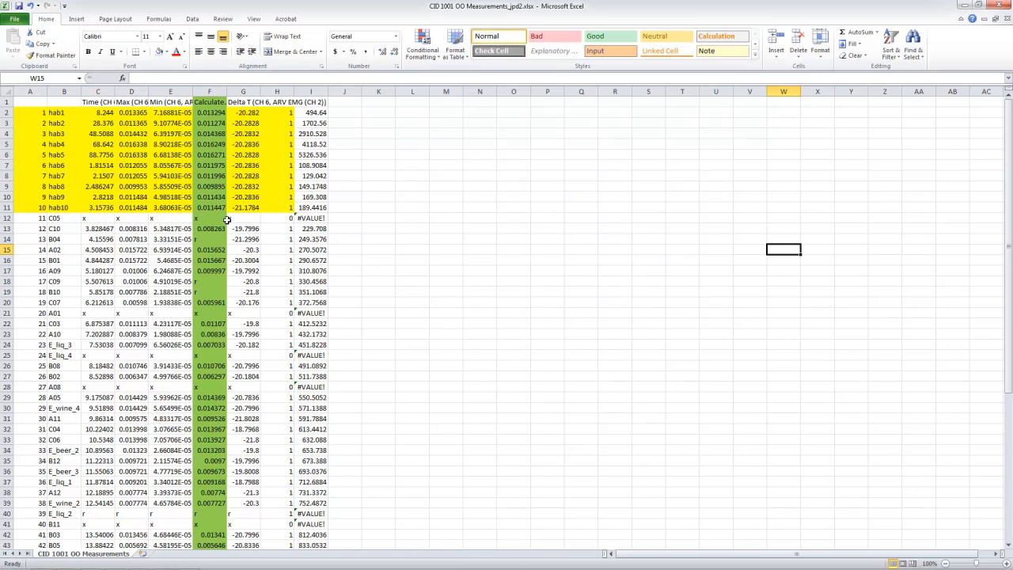
Step: Examine the x and r entries among the column F measurements from row 12 down to the mean and SD
{"action": "left_click_drag", "start_coordinate": [216, 220], "coordinate": [208, 330]}
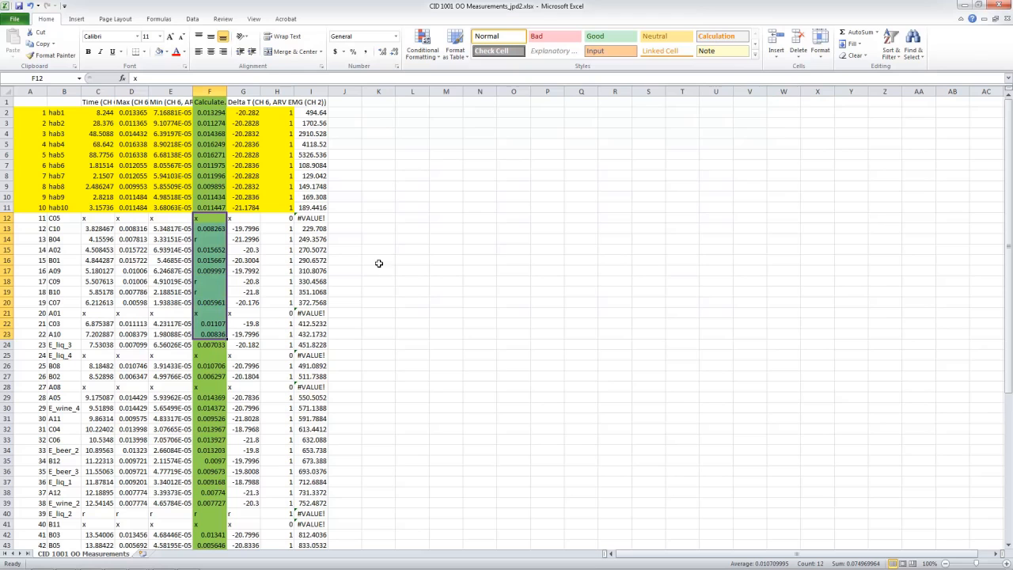
{"action": "left_click", "coordinate": [197, 228]}
{"action": "left_click_drag", "start_coordinate": [207, 220], "coordinate": [208, 292]}
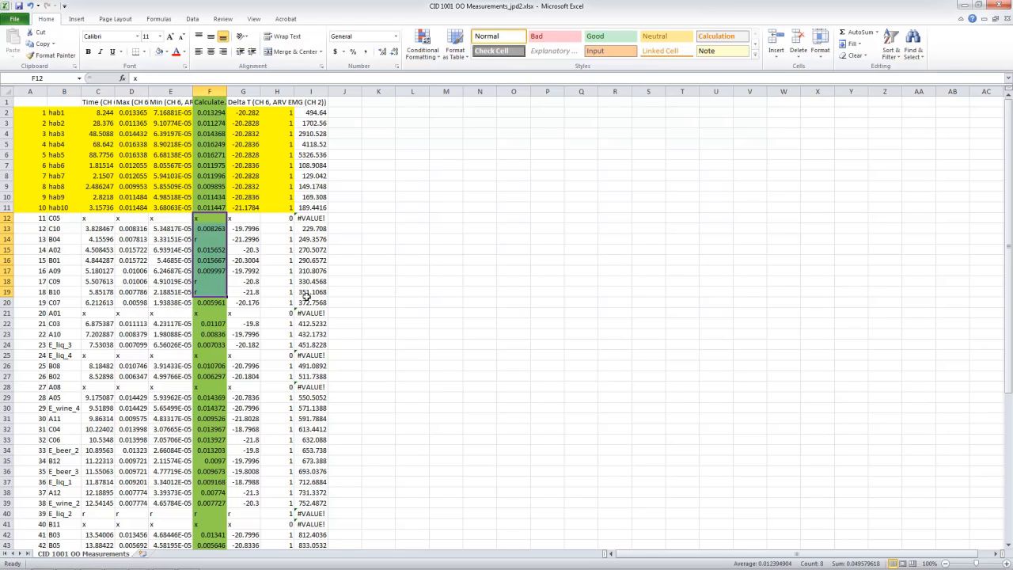
{"action": "left_click", "coordinate": [216, 241]}
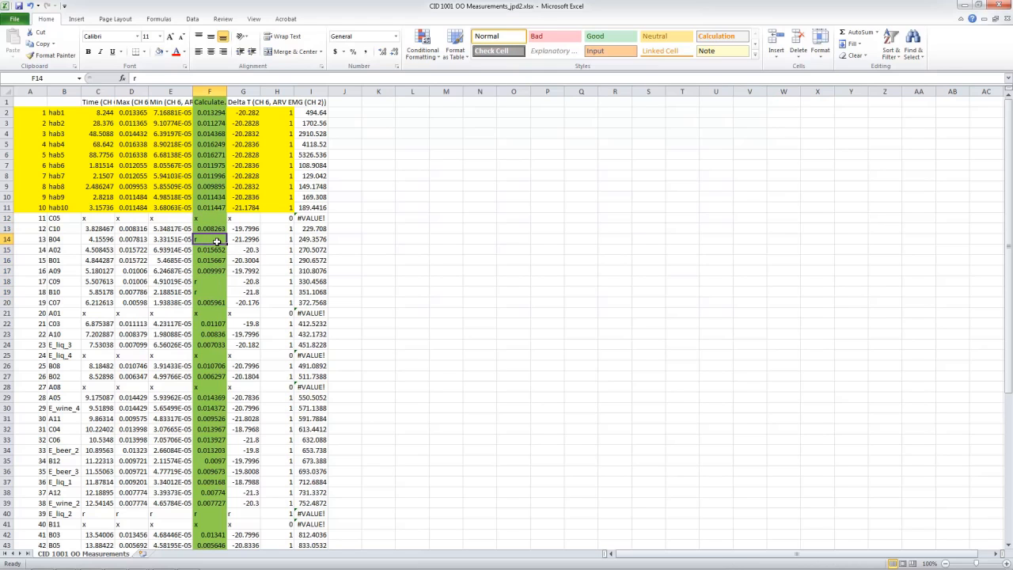
{"action": "left_click", "coordinate": [201, 283]}
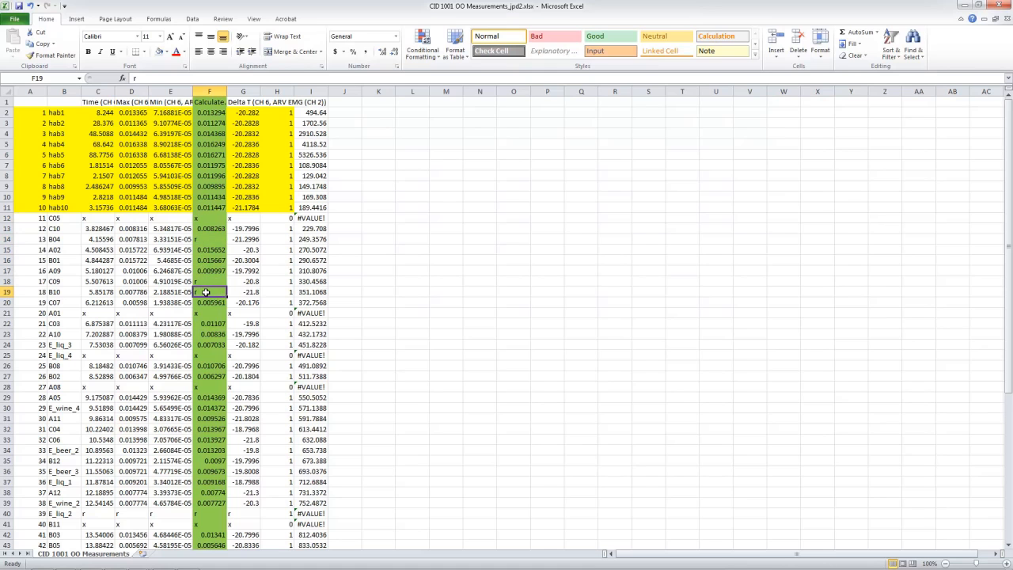
{"action": "left_click", "coordinate": [212, 240]}
{"action": "scroll", "coordinate": [212, 311], "scroll_direction": "down", "scroll_amount": 3}
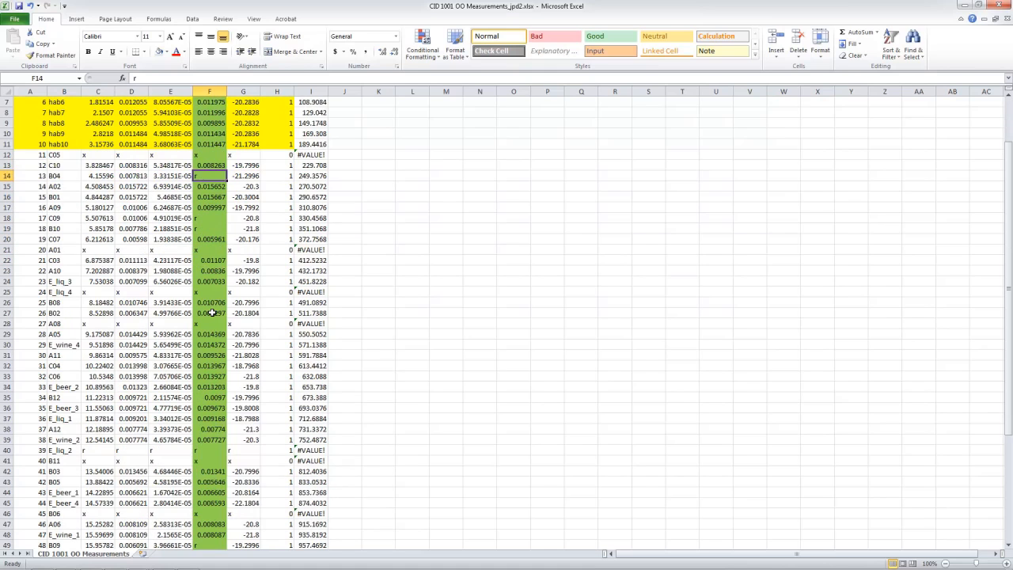
{"action": "scroll", "coordinate": [212, 312], "scroll_direction": "down", "scroll_amount": 6}
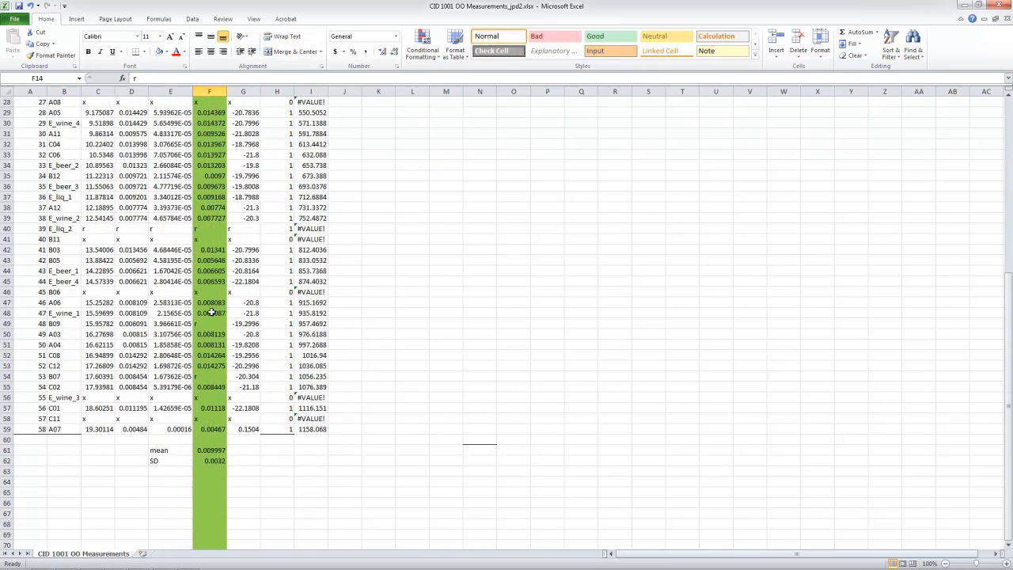
{"action": "scroll", "coordinate": [212, 312], "scroll_direction": "up", "scroll_amount": 8}
{"action": "scroll", "coordinate": [212, 312], "scroll_direction": "up", "scroll_amount": 1}
{"action": "left_click", "coordinate": [207, 218]}
{"action": "scroll", "coordinate": [207, 269], "scroll_direction": "down", "scroll_amount": 10}
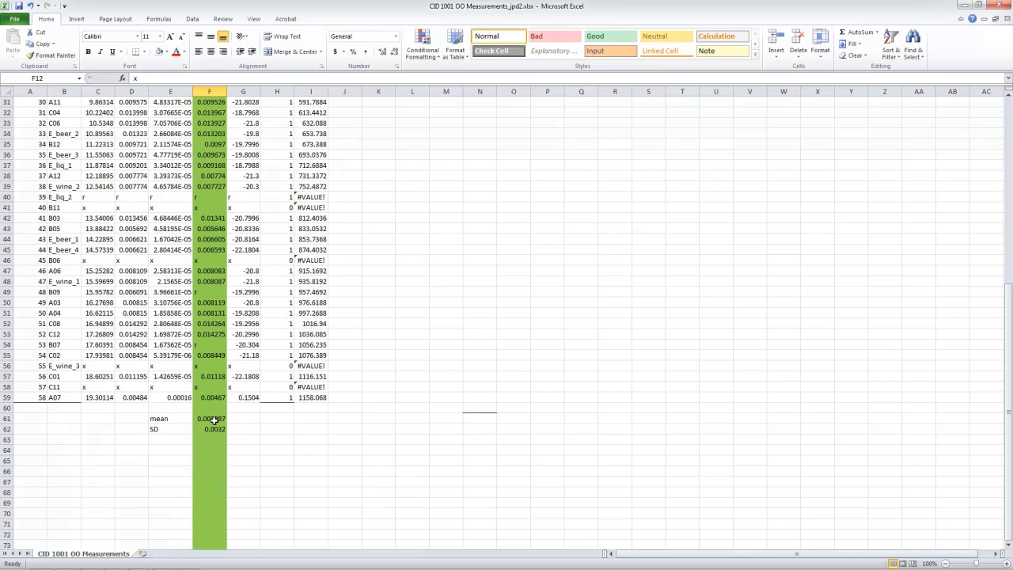
{"action": "scroll", "coordinate": [216, 395], "scroll_direction": "up", "scroll_amount": 10}
{"action": "scroll", "coordinate": [212, 271], "scroll_direction": "down", "scroll_amount": 4}
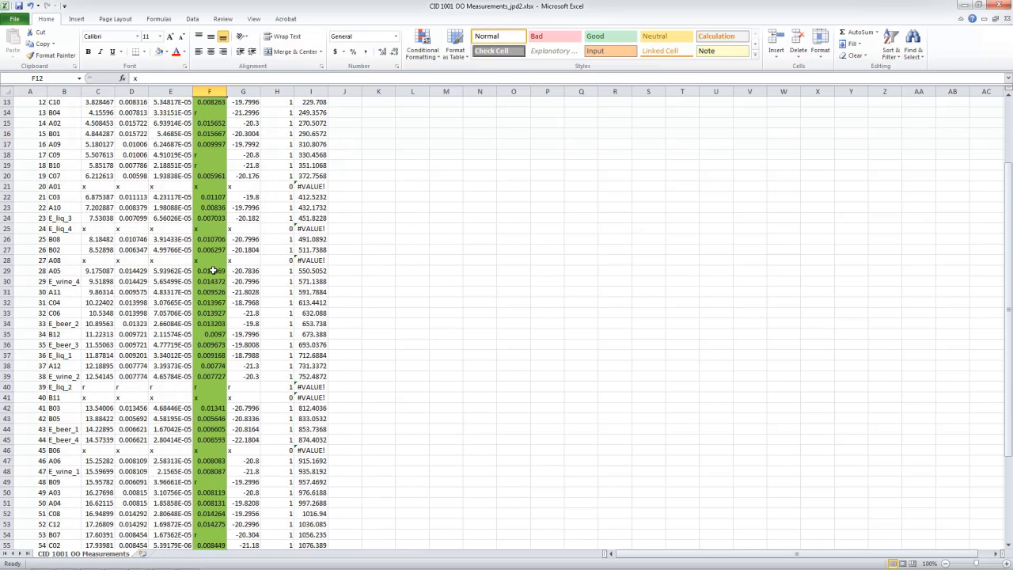
Step: Clear the mean and SD values in F61 and F62
{"action": "scroll", "coordinate": [212, 271], "scroll_direction": "down", "scroll_amount": 7}
{"action": "left_click", "coordinate": [209, 387]}
{"action": "key", "text": "Delete"}
{"action": "key", "text": "Down"}
{"action": "key", "text": "Delete"}
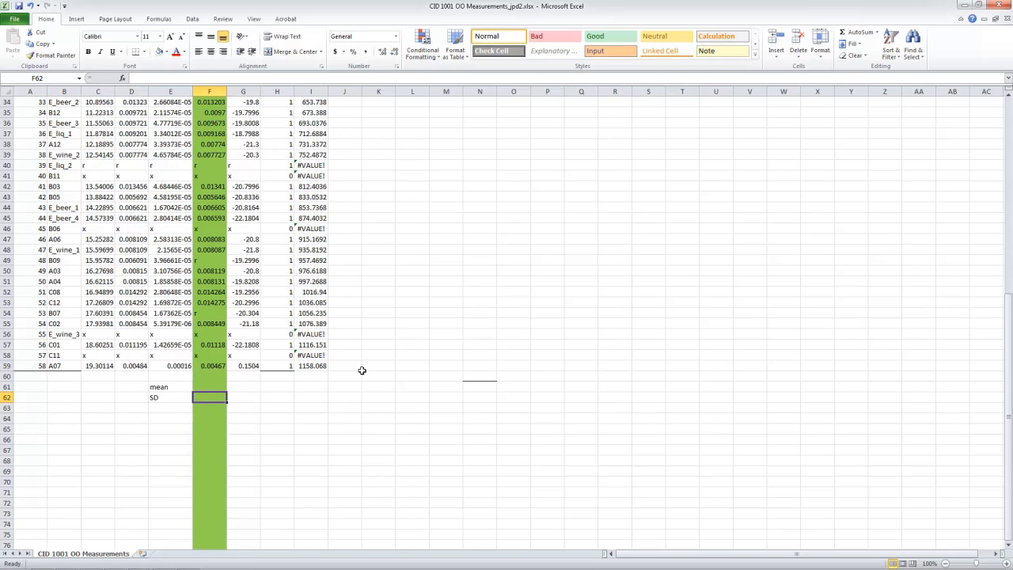
Step: Enter an average of F12:F59 beside the mean label in F61
{"action": "left_click", "coordinate": [211, 388]}
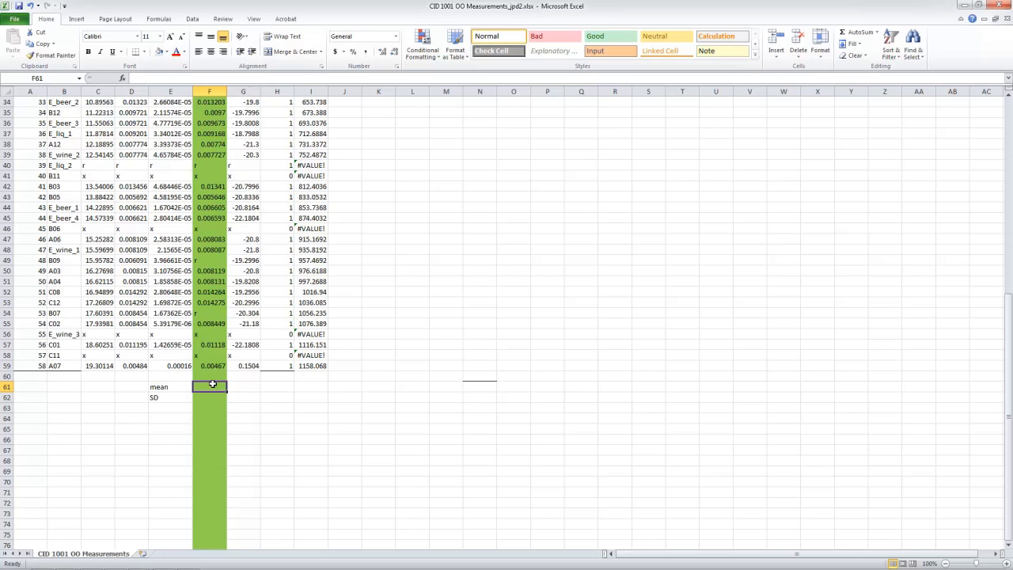
{"action": "scroll", "coordinate": [214, 350], "scroll_direction": "up", "scroll_amount": 5}
{"action": "scroll", "coordinate": [215, 350], "scroll_direction": "up", "scroll_amount": 6}
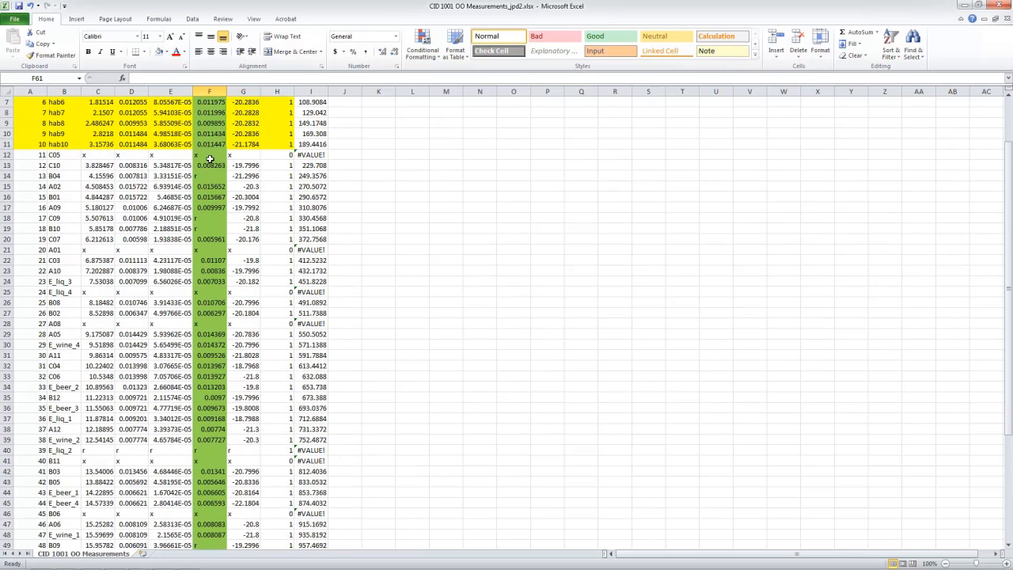
{"action": "scroll", "coordinate": [210, 163], "scroll_direction": "down", "scroll_amount": 9}
{"action": "type", "text": "=average("}
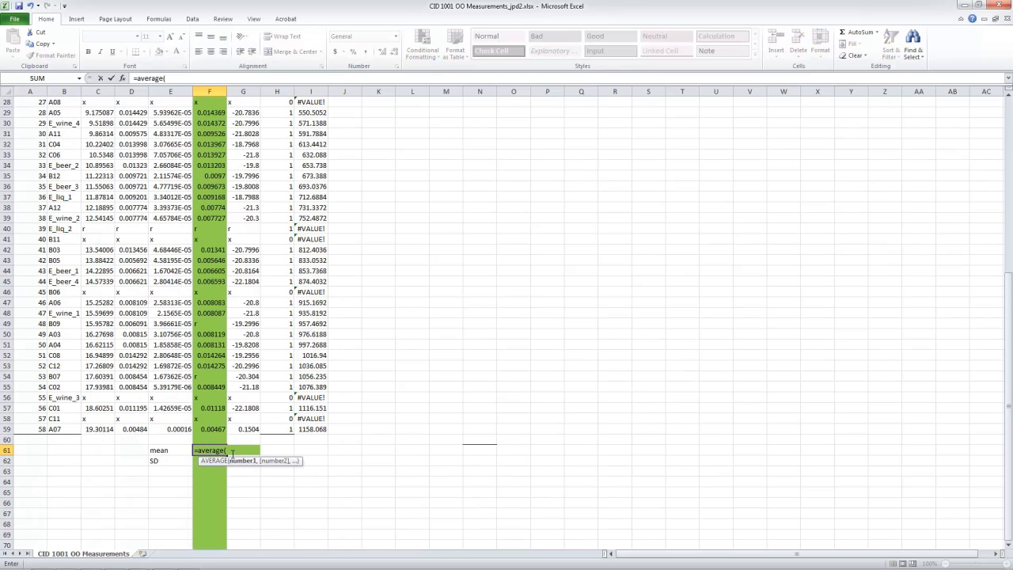
{"action": "left_click_drag", "start_coordinate": [211, 428], "coordinate": [234, 183]}
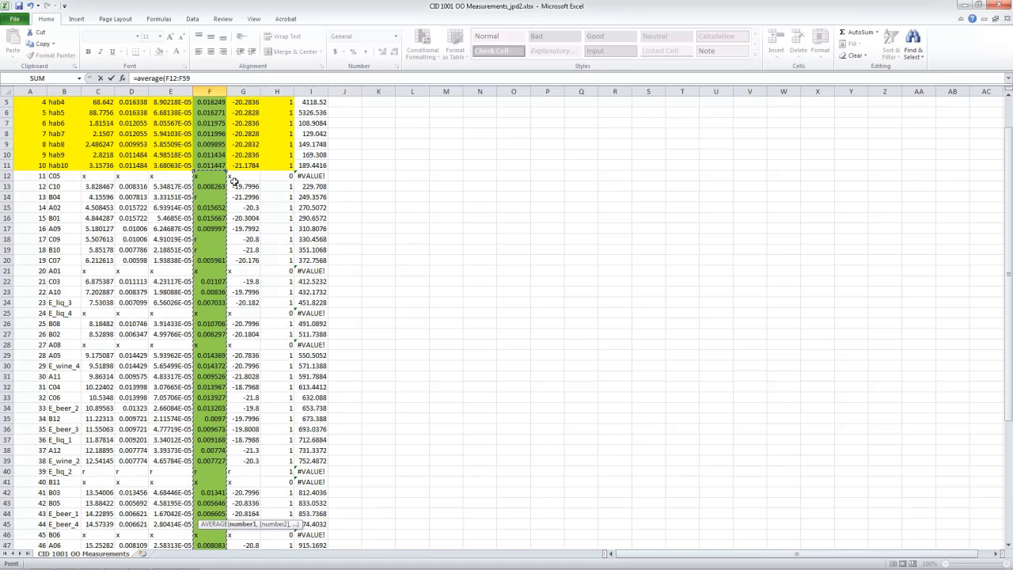
{"action": "scroll", "coordinate": [498, 220], "scroll_direction": "down", "scroll_amount": 11}
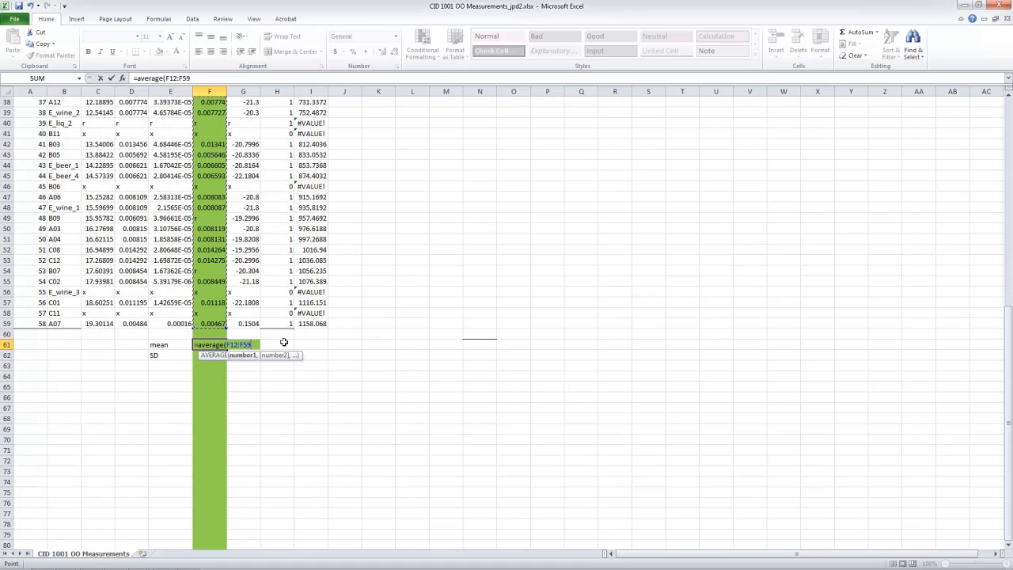
{"action": "type", "text": ")"}
{"action": "key", "text": "Return"}
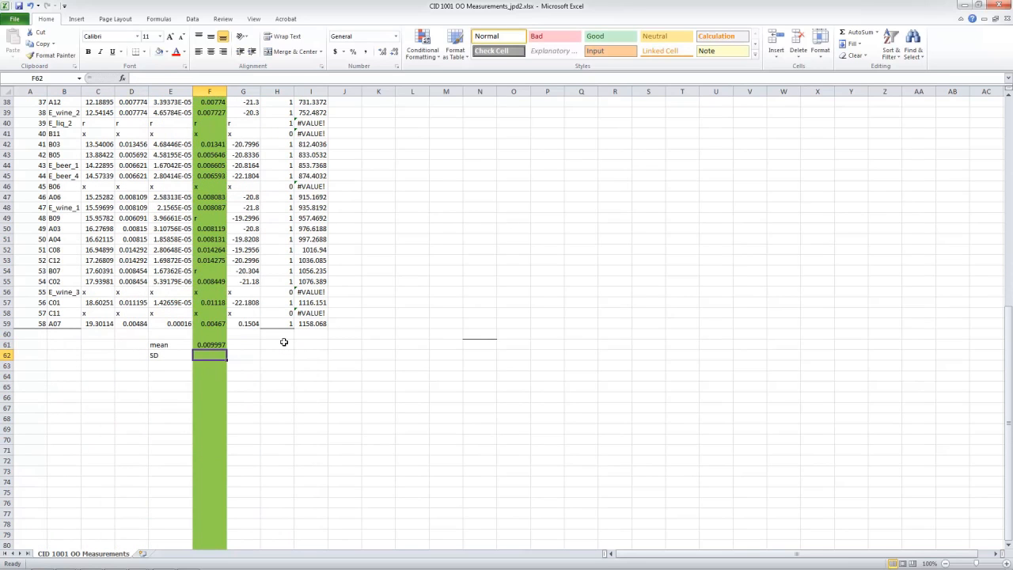
Step: Enter a STDEV formula for F12:F59 beside the SD label in F62
{"action": "type", "text": "="}
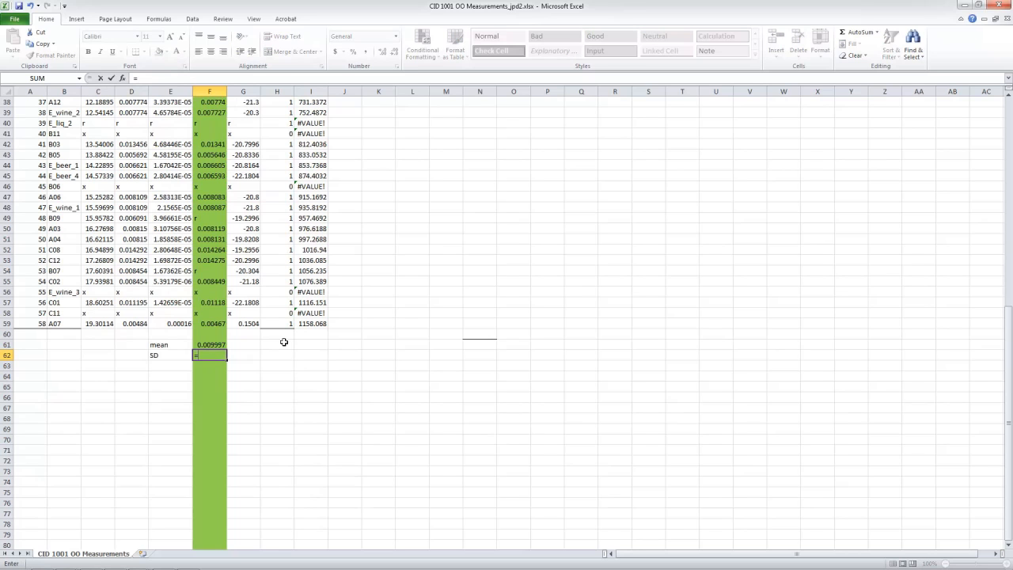
{"action": "type", "text": "std"}
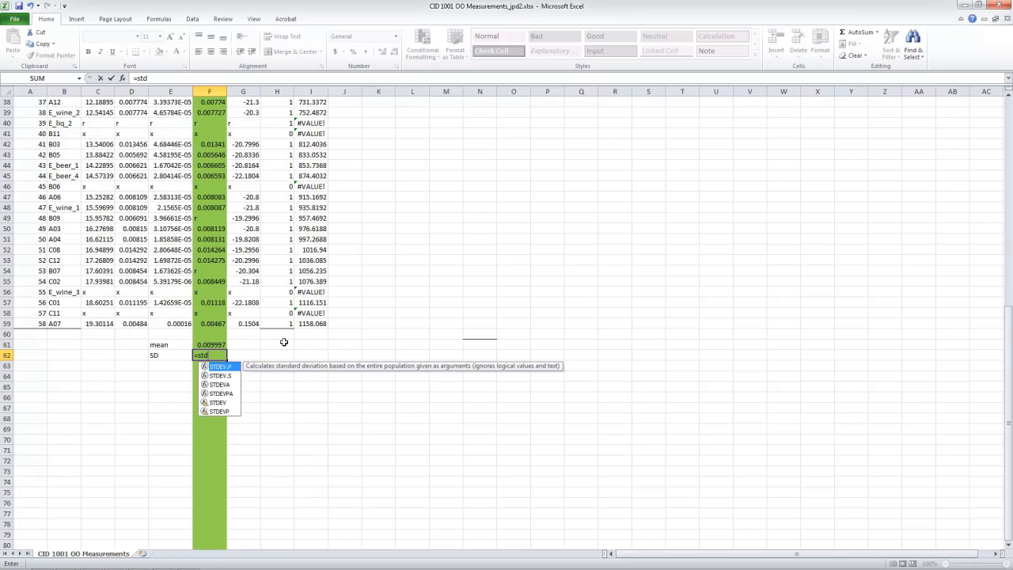
{"action": "type", "text": "ev("}
{"action": "left_click_drag", "start_coordinate": [212, 322], "coordinate": [216, 147]}
{"action": "type", "text": ")"}
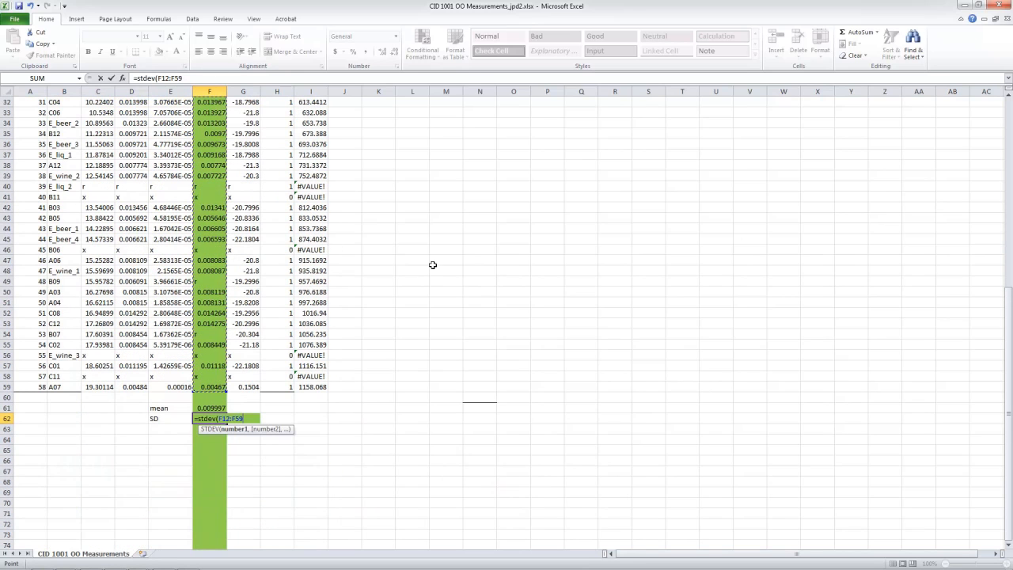
{"action": "key", "text": "Return"}
{"action": "key", "text": "Up"}
{"action": "key", "text": "Up"}
{"action": "key", "text": "Down"}
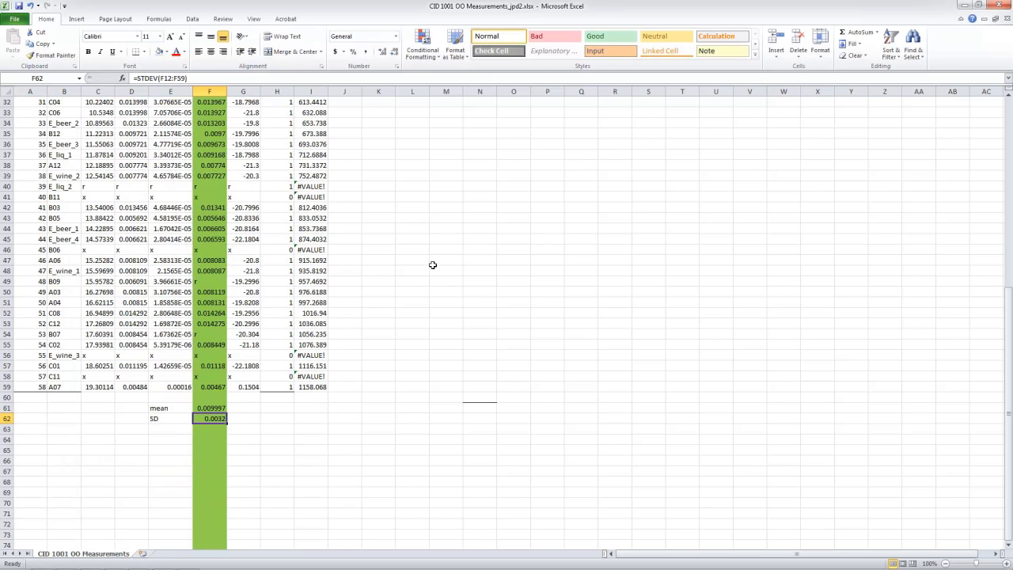
Step: Enter the standardization formula =((F12-$F$61)/$F$62) in L12, with absolute references to the mean and SD cells
{"action": "scroll", "coordinate": [364, 388], "scroll_direction": "up", "scroll_amount": 10}
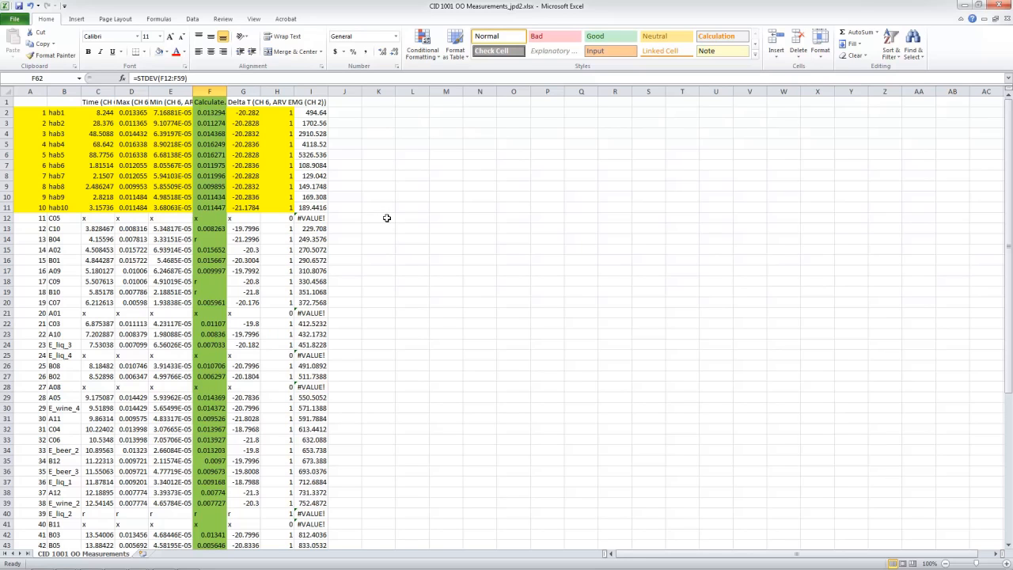
{"action": "left_click", "coordinate": [381, 218]}
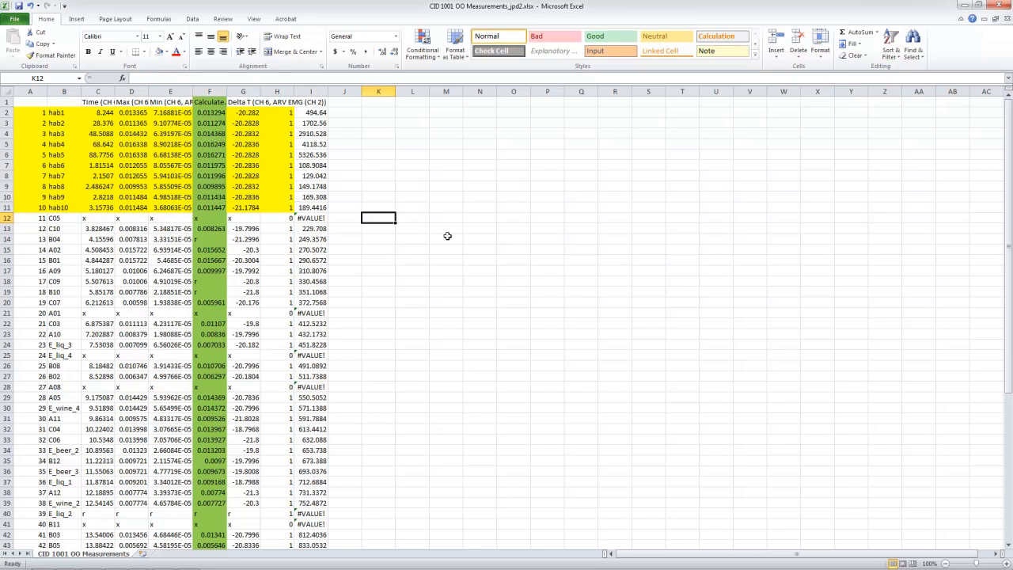
{"action": "left_click", "coordinate": [413, 219]}
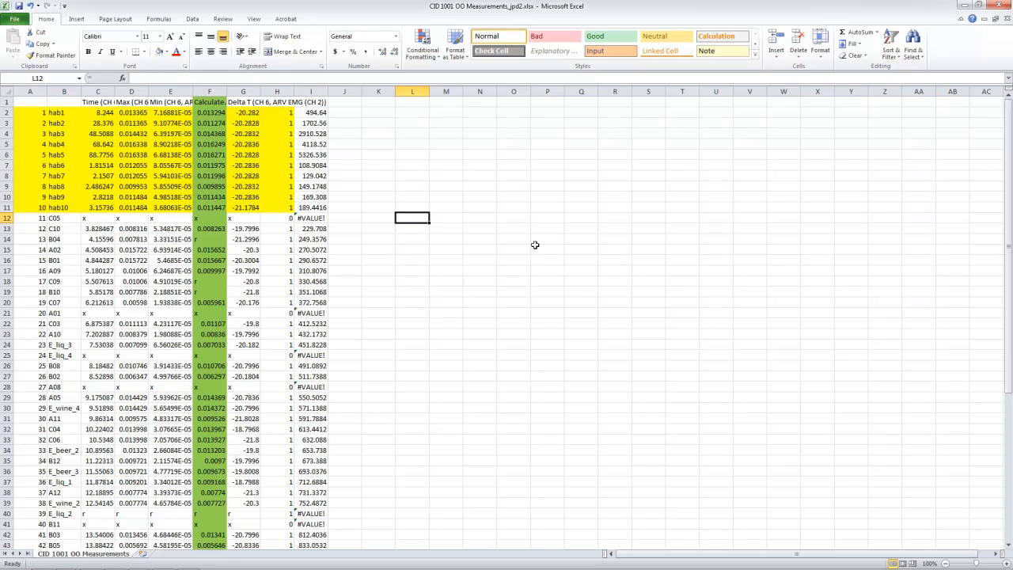
{"action": "type", "text": "=(("}
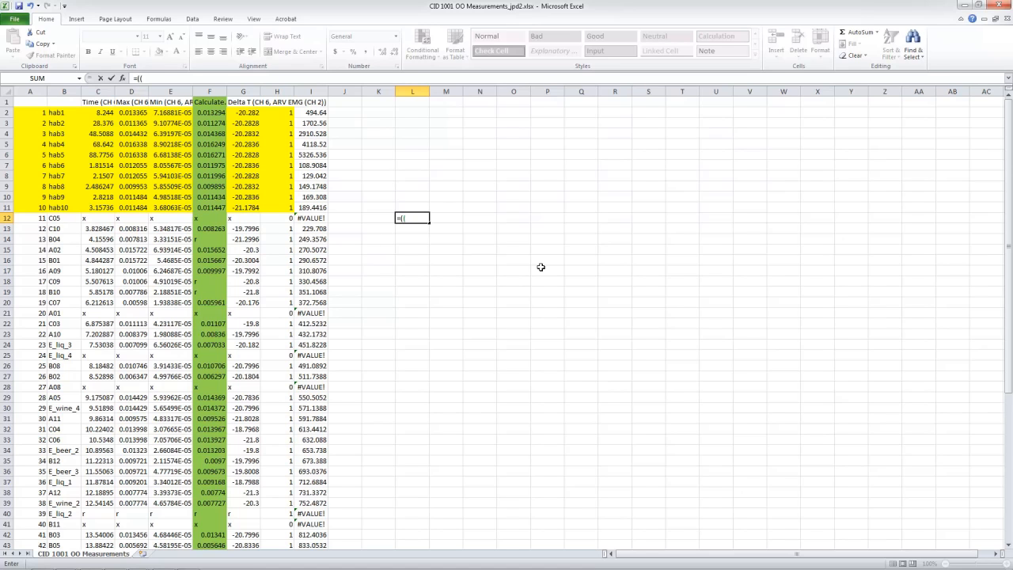
{"action": "type", "text": "f"}
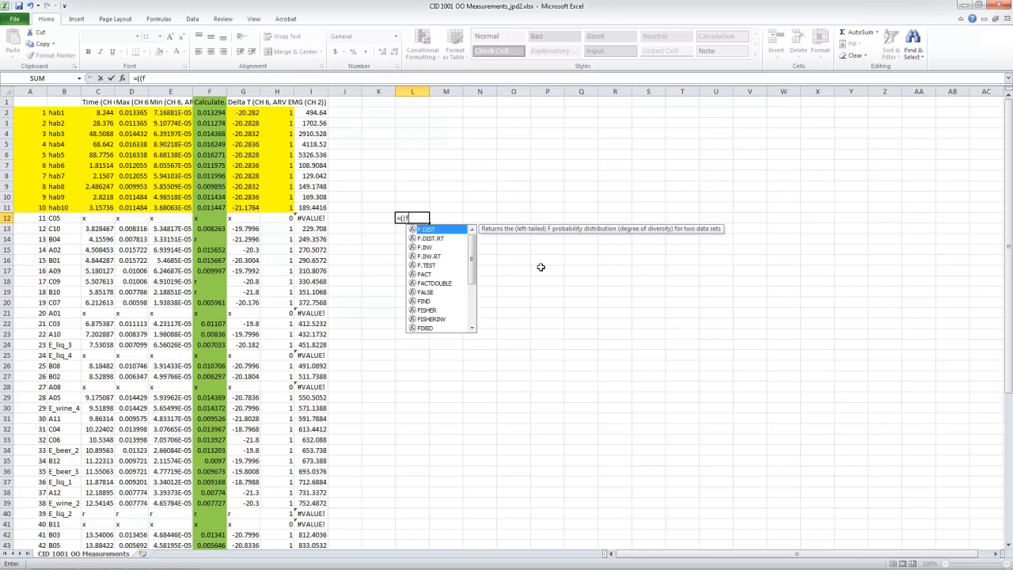
{"action": "type", "text": "12-"}
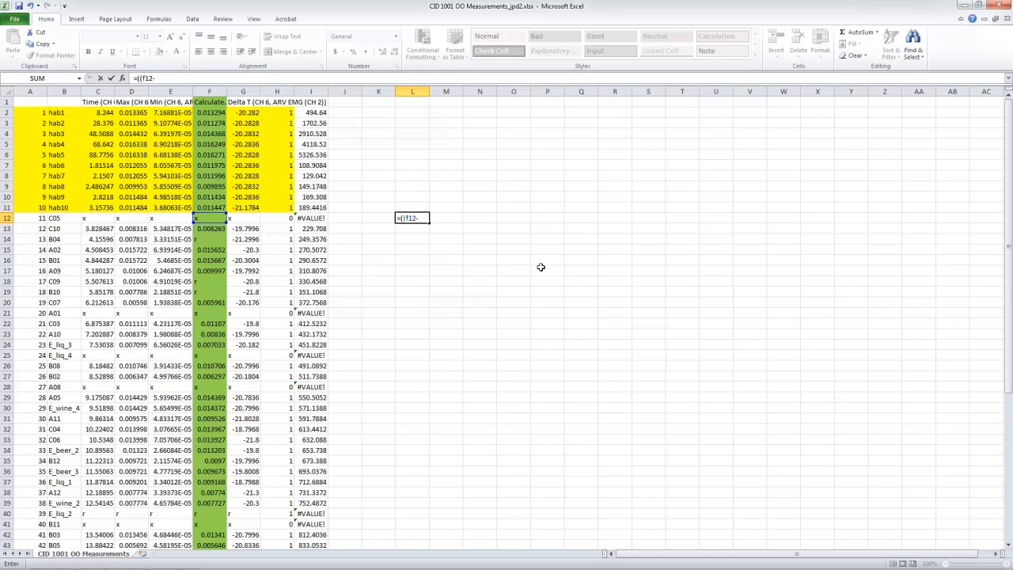
{"action": "scroll", "coordinate": [282, 334], "scroll_direction": "down", "scroll_amount": 9}
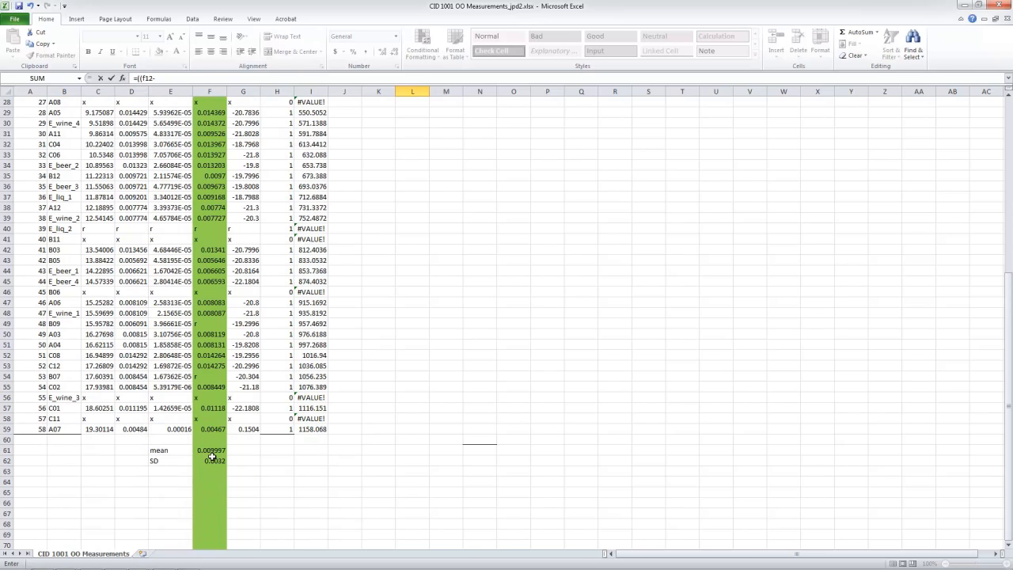
{"action": "scroll", "coordinate": [498, 242], "scroll_direction": "up", "scroll_amount": 9}
{"action": "scroll", "coordinate": [498, 235], "scroll_direction": "down", "scroll_amount": 9}
{"action": "scroll", "coordinate": [483, 282], "scroll_direction": "up", "scroll_amount": 9}
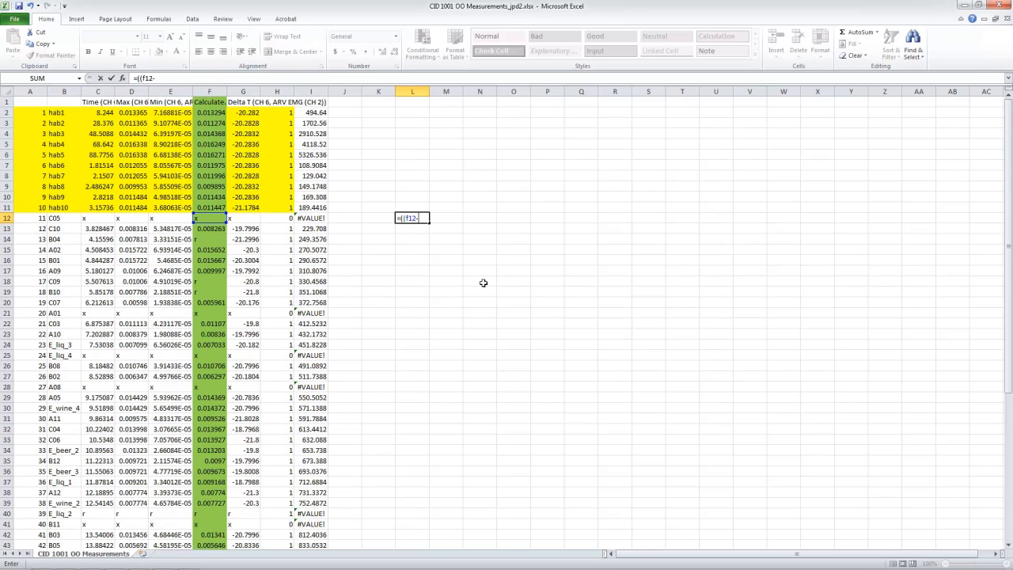
{"action": "type", "text": "$"}
{"action": "type", "text": "f6`1"}
{"action": "key", "text": "BackSpace"}
{"action": "type", "text": "$"}
{"action": "type", "text": "61"}
{"action": "type", "text": "61"}
{"action": "key", "text": "BackSpace"}
{"action": "key", "text": "BackSpace"}
{"action": "type", "text": "$62"}
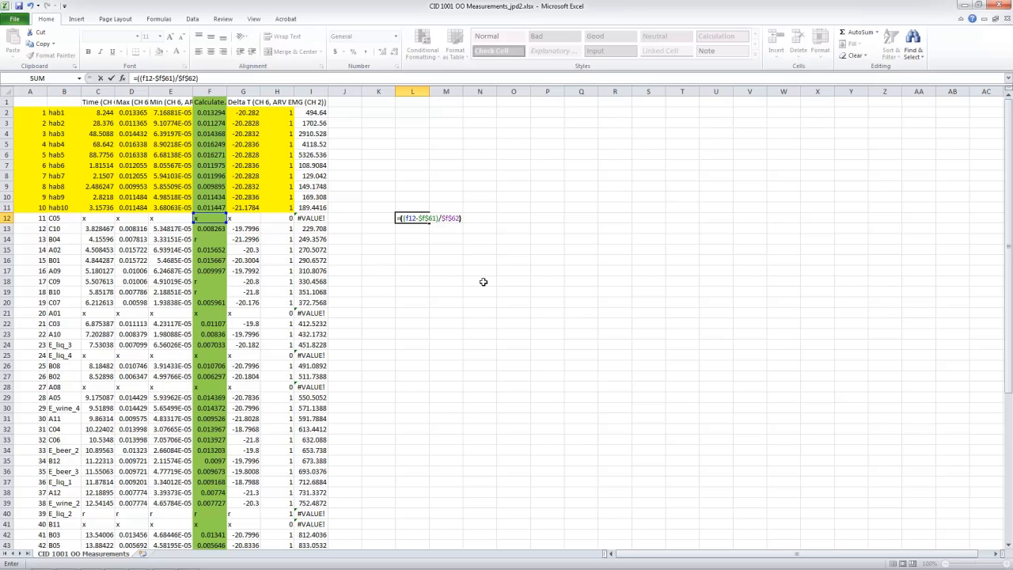
{"action": "type", "text": ")"}
{"action": "scroll", "coordinate": [362, 321], "scroll_direction": "down", "scroll_amount": 8}
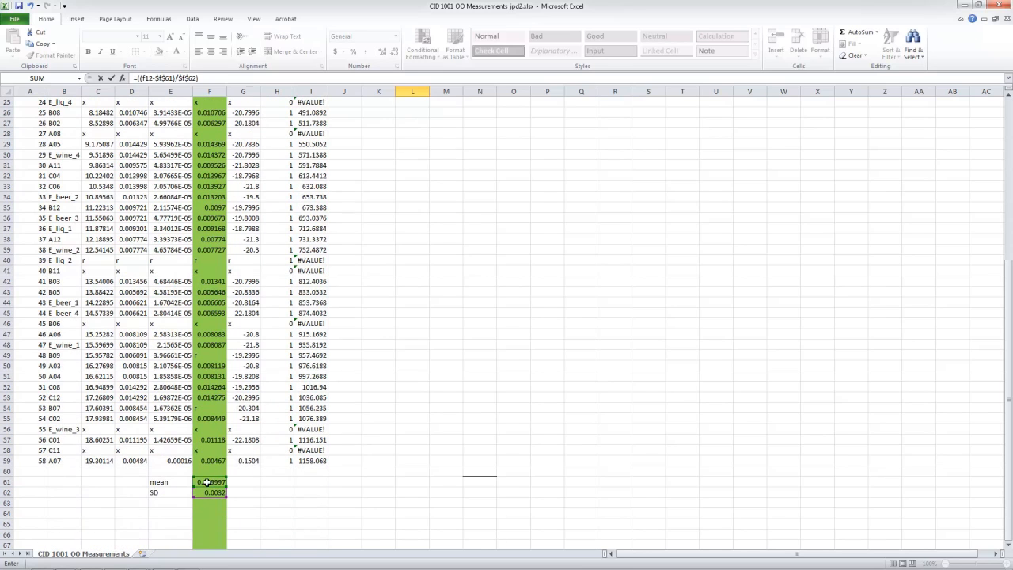
{"action": "scroll", "coordinate": [438, 324], "scroll_direction": "up", "scroll_amount": 8}
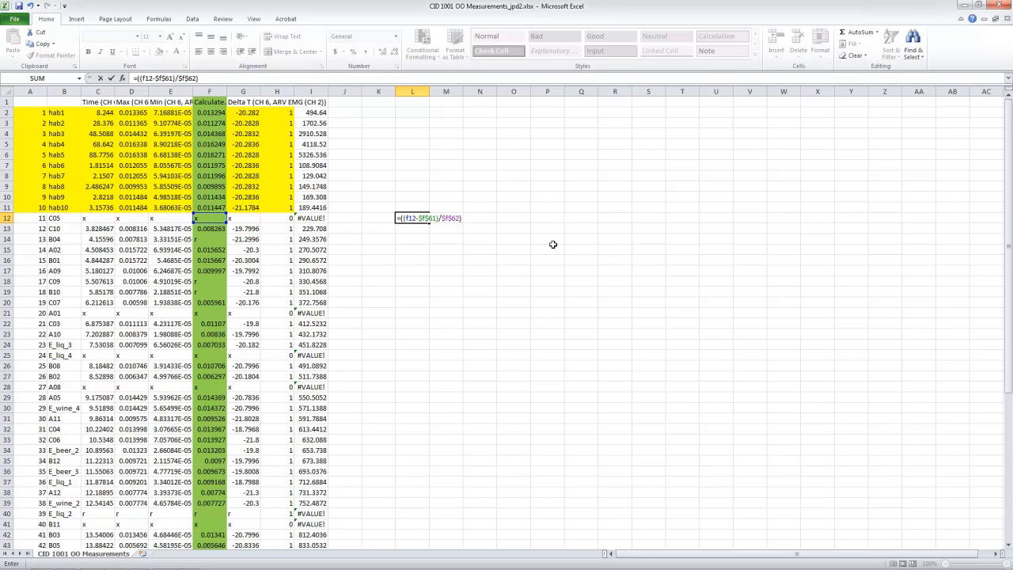
{"action": "key", "text": "ctrl+Return"}
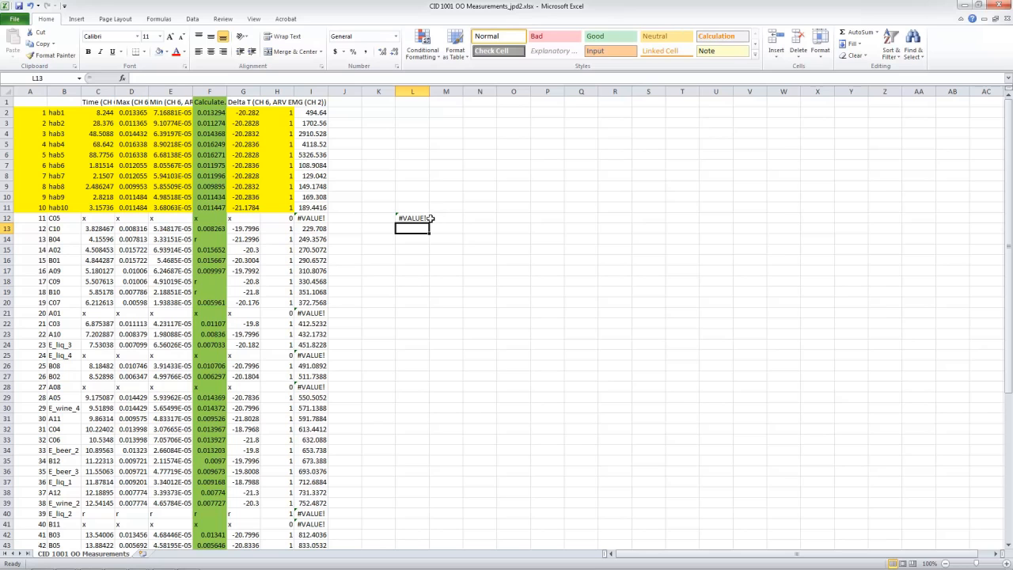
Step: Fill the L12 standardization formula down through L59 and open the formula in L59 to check its references
{"action": "left_click_drag", "start_coordinate": [429, 223], "coordinate": [455, 489]}
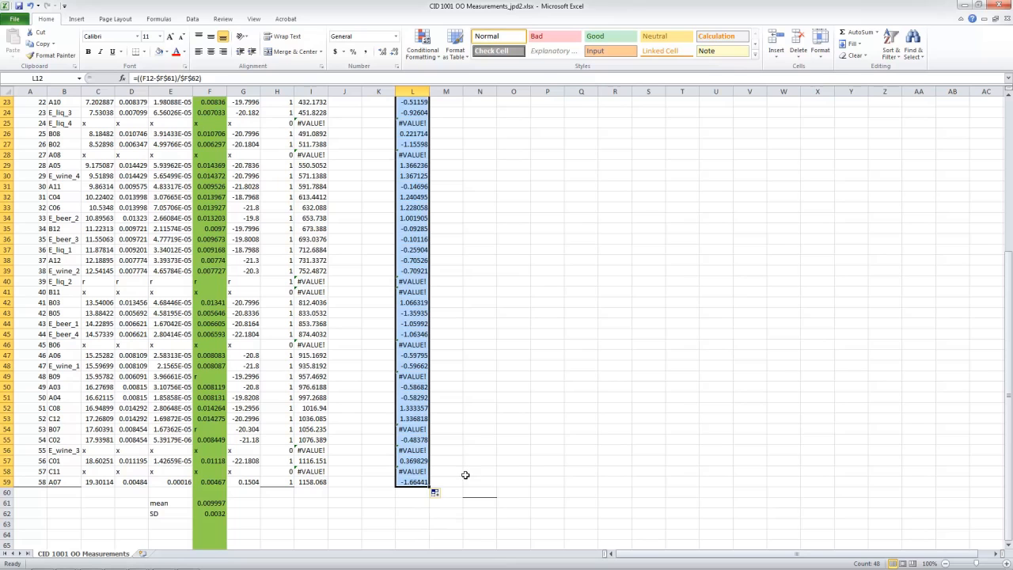
{"action": "left_click", "coordinate": [414, 503]}
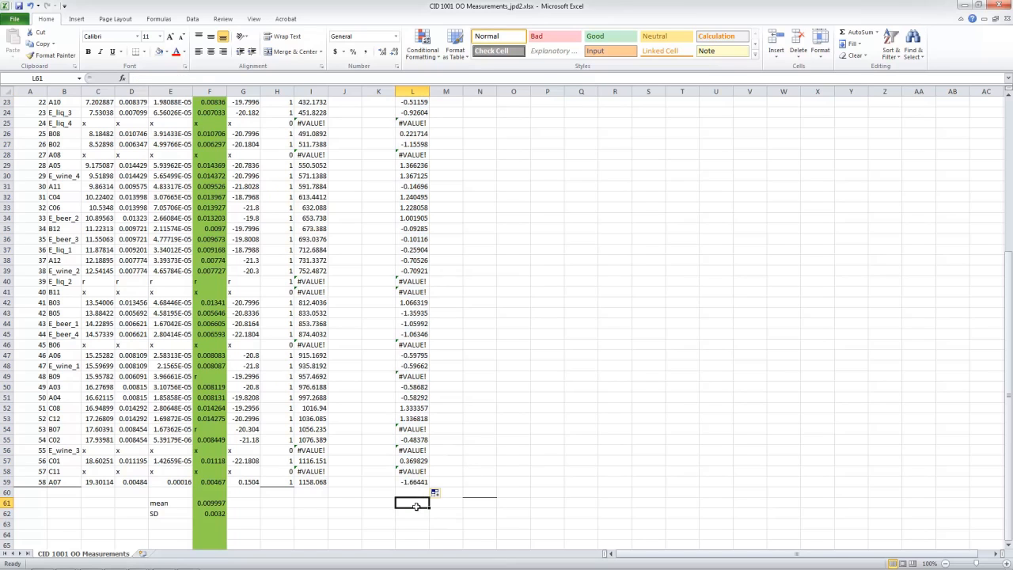
{"action": "double_click", "coordinate": [415, 483]}
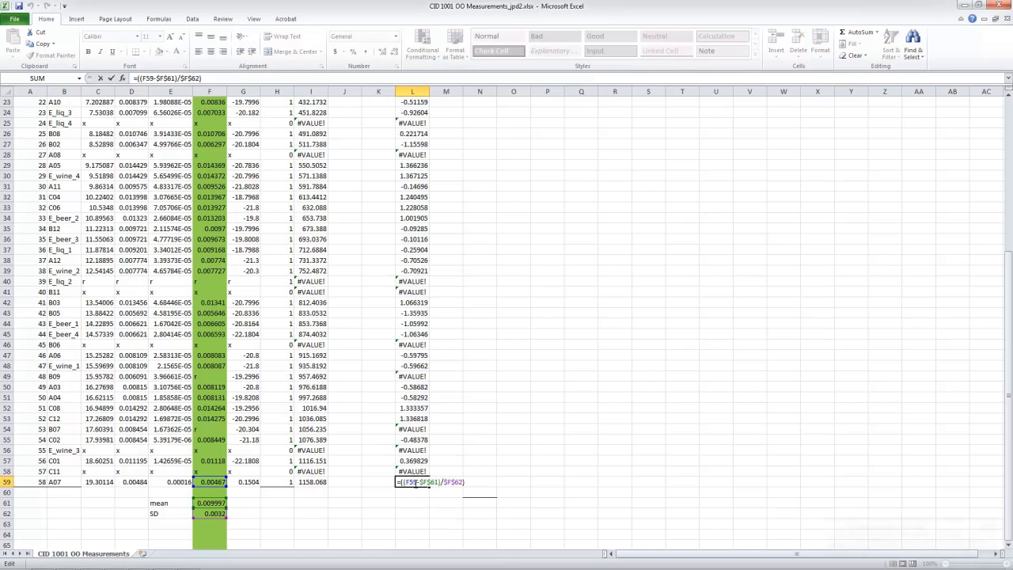